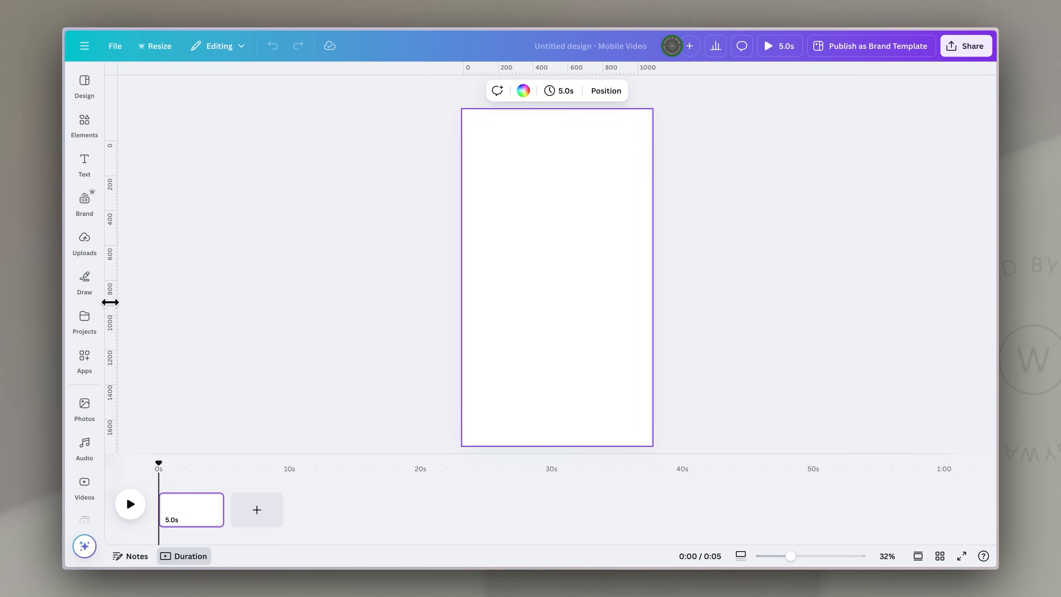
Place four ruler guides as margins, two vertical and two horizontal, just inside the blank page's edges.
drag(110, 302, 483, 313)
drag(112, 332, 633, 343)
drag(596, 79, 598, 127)
drag(641, 72, 632, 426)
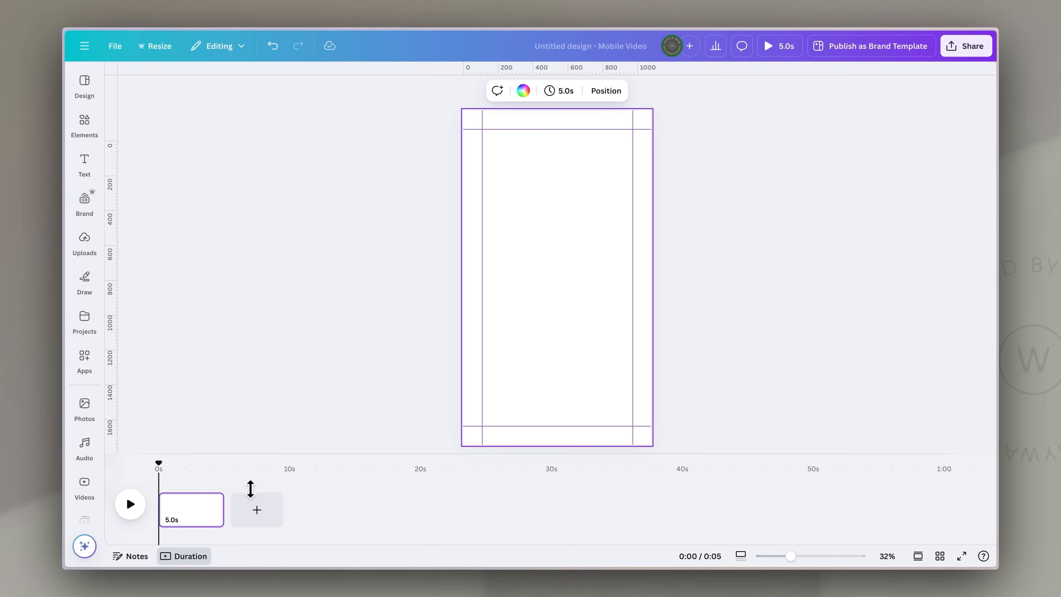
Add a text box to the page, enlarge it to about 30.8 font size and place it in the page's upper half.
click(188, 512)
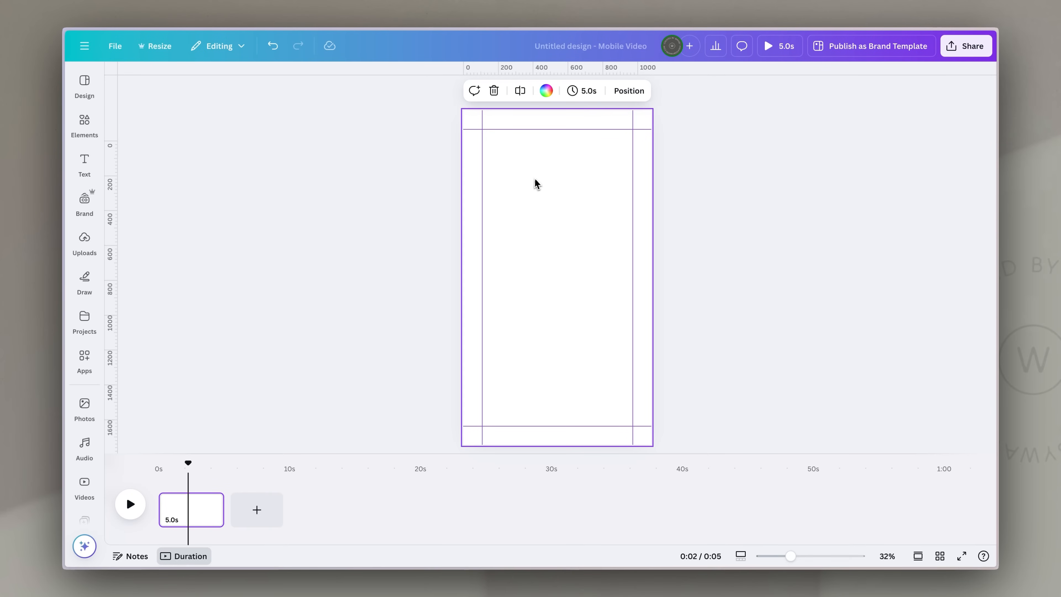
key(t)
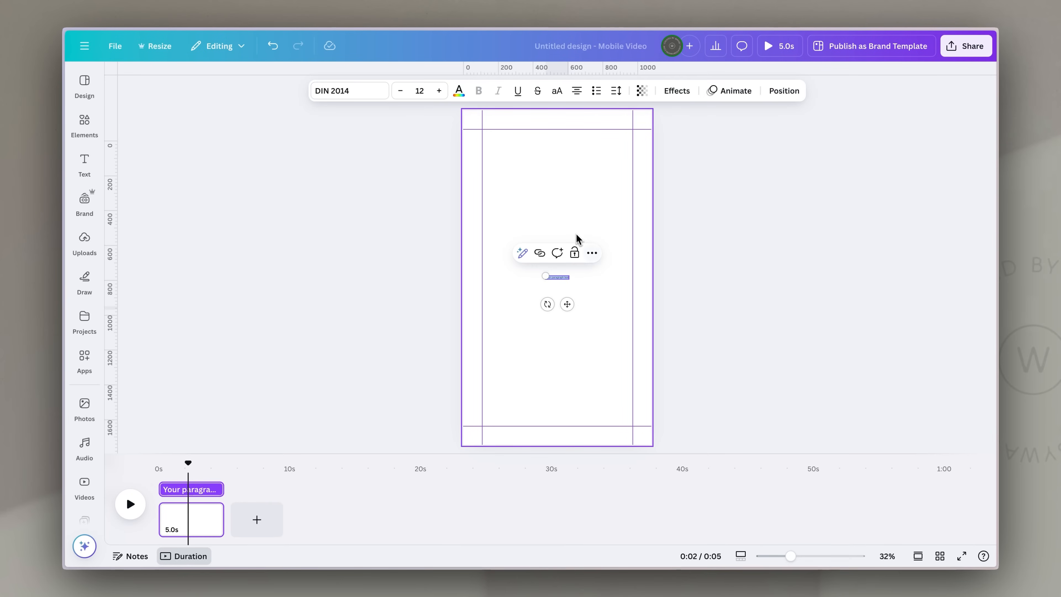
key(Escape)
key(Escape)
click(560, 278)
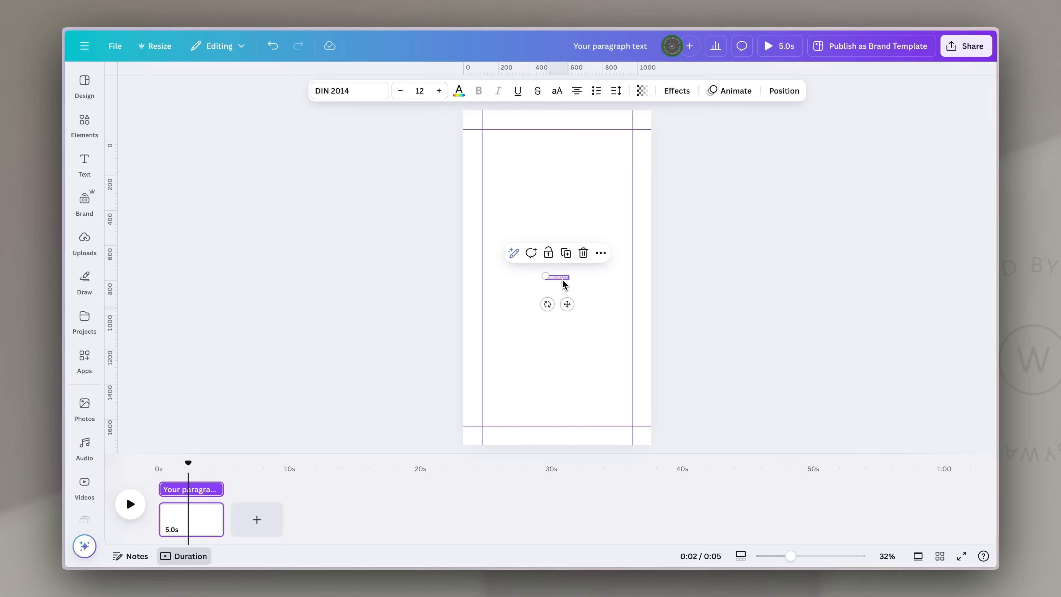
drag(543, 274, 569, 220)
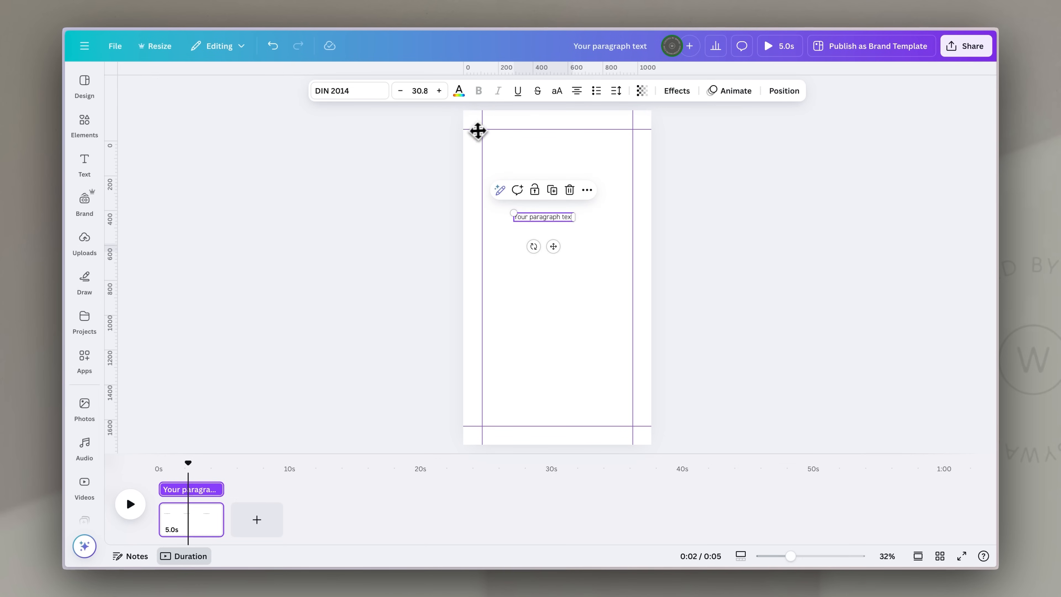
Change the paragraph text's font to DIN 2014 Regular from the uploaded fonts.
click(351, 95)
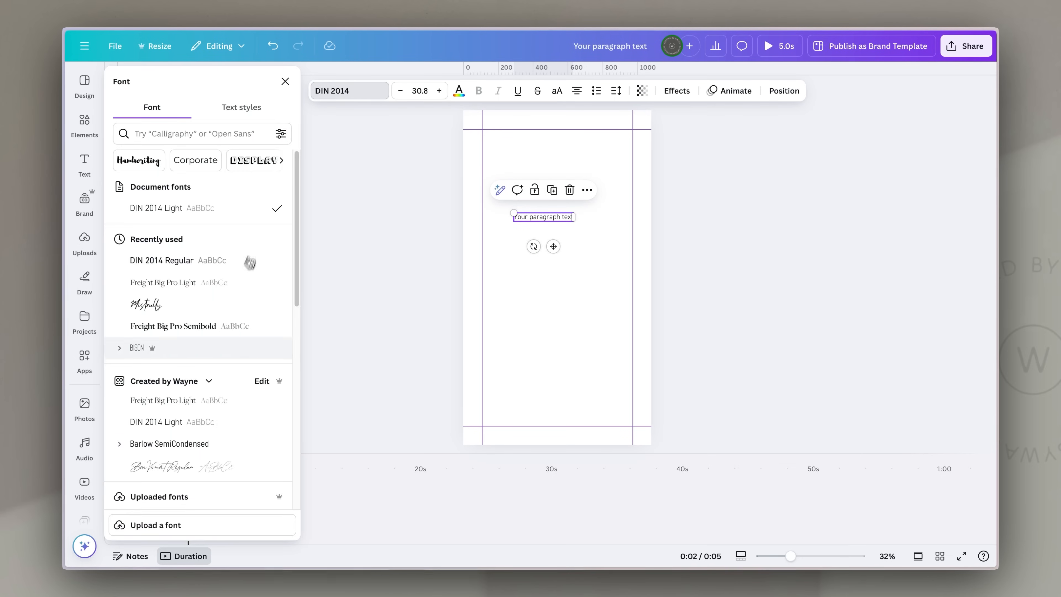
scroll(216, 376, down, 5)
scroll(211, 368, down, 1)
click(192, 441)
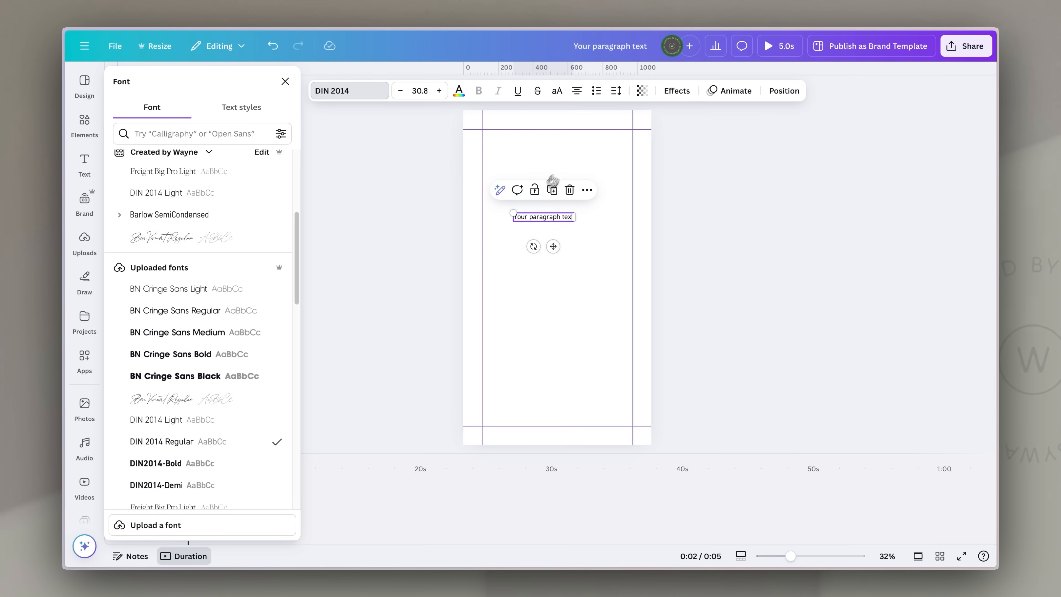
Make the paragraph text all uppercase and set its letter spacing to about 21.
click(558, 92)
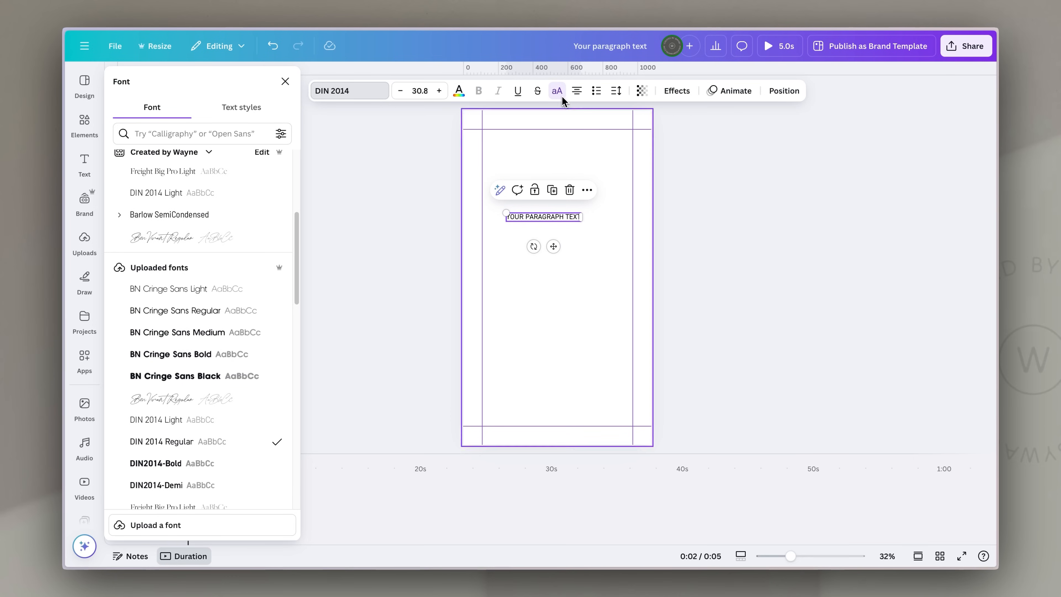
click(616, 91)
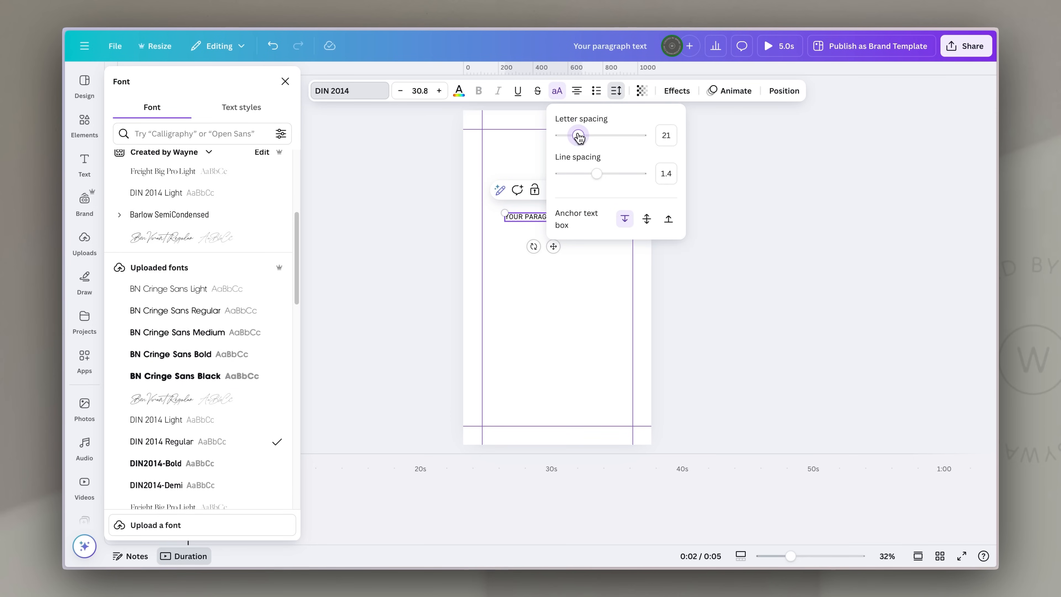
click(303, 286)
click(362, 277)
click(571, 271)
Replace the placeholder paragraph text with "CURB APPEAL".
click(558, 219)
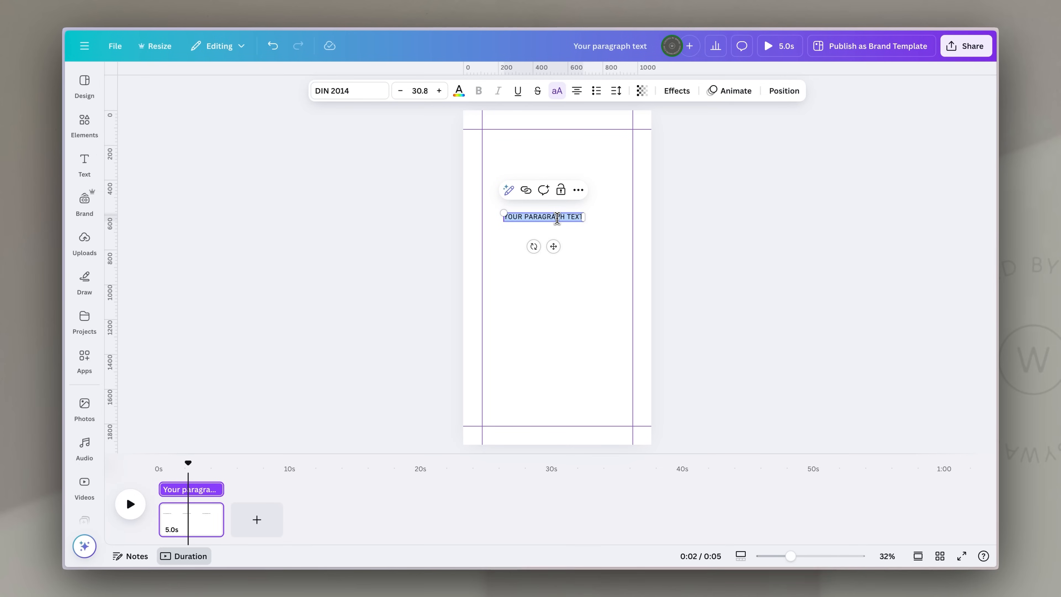
text(CURB APPEAL)
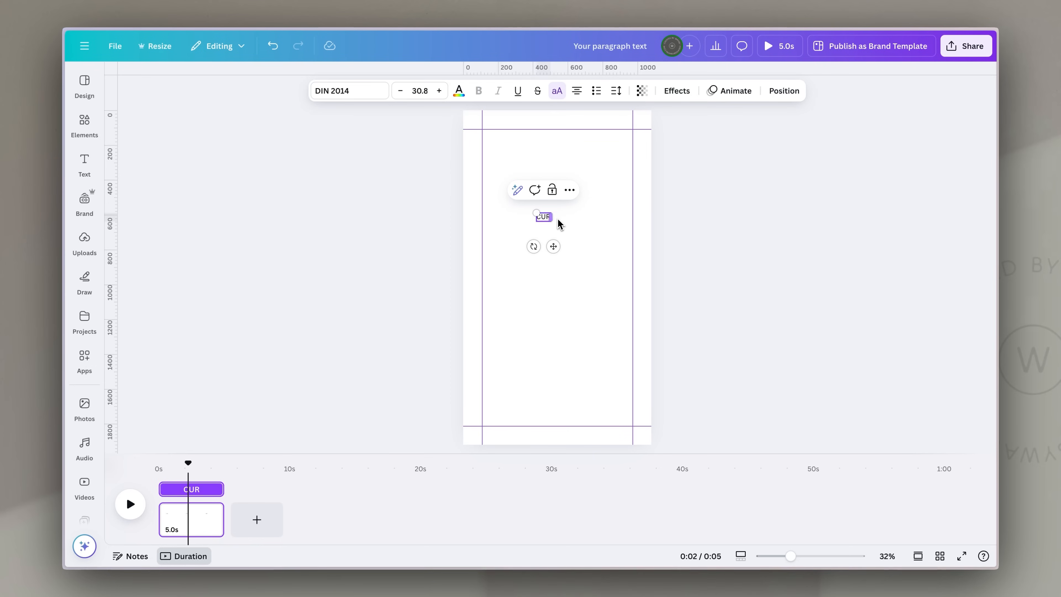
click(592, 198)
Left-align the CURB APPEAL text and move it close to the left margin guide.
click(557, 219)
click(578, 90)
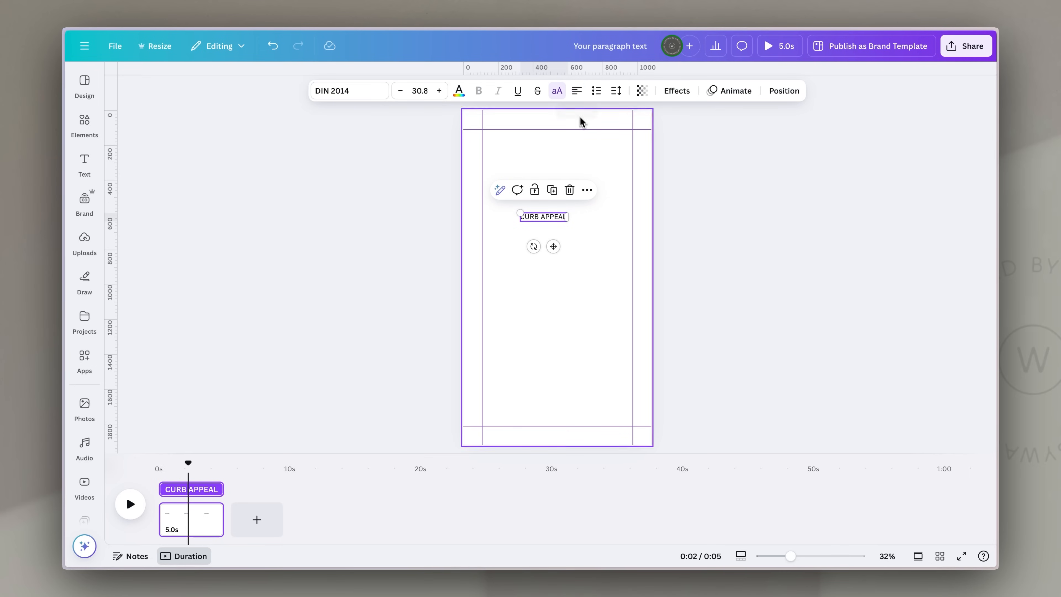
click(593, 161)
drag(537, 216, 504, 204)
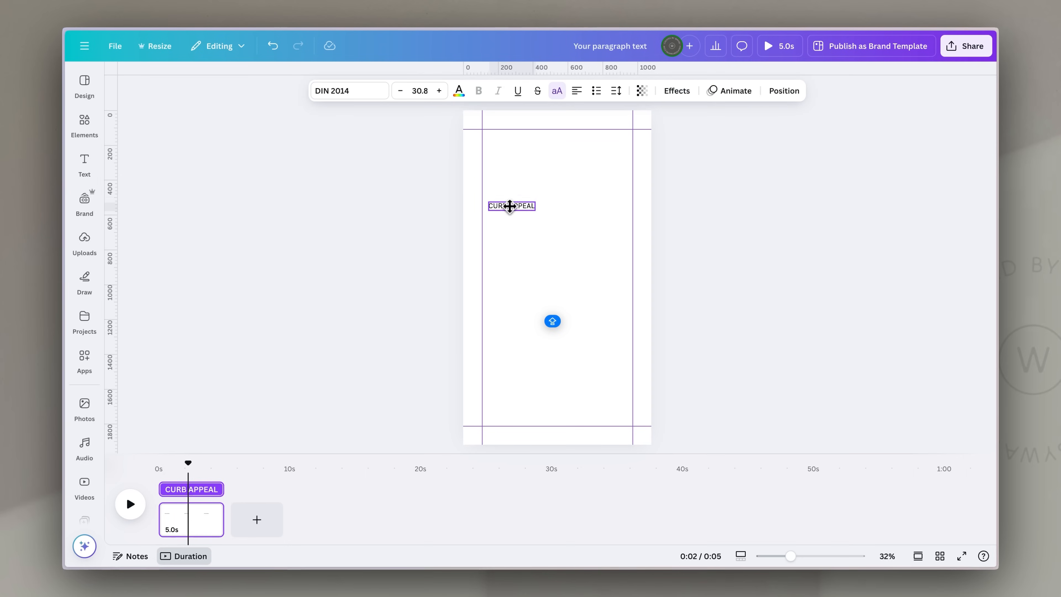
click(566, 193)
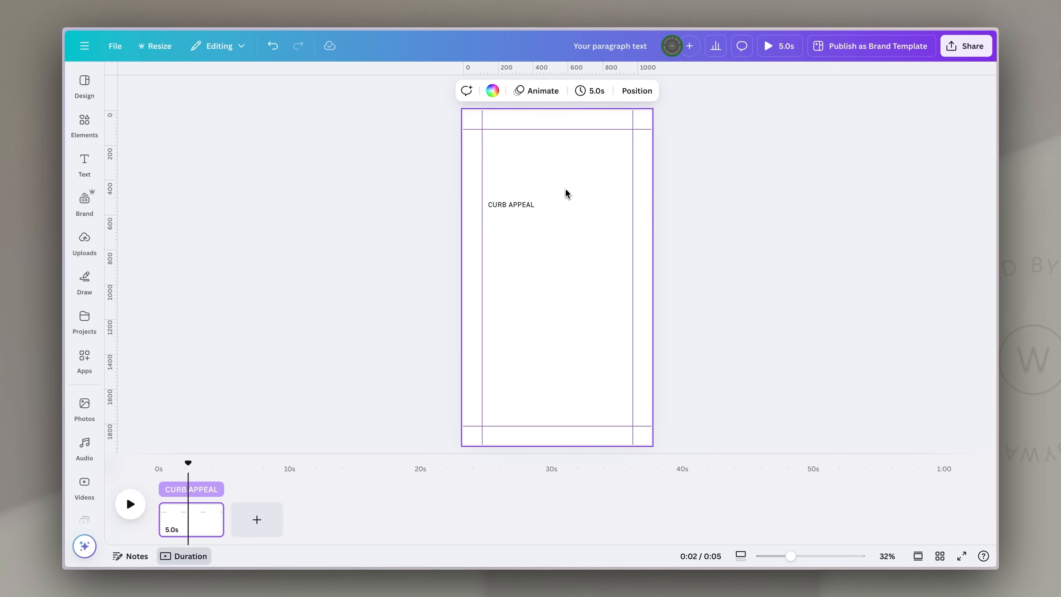
Duplicate the CURB APPEAL text four times downward in a left-aligned column with equal gaps of 102.
click(530, 209)
drag(528, 208, 509, 336)
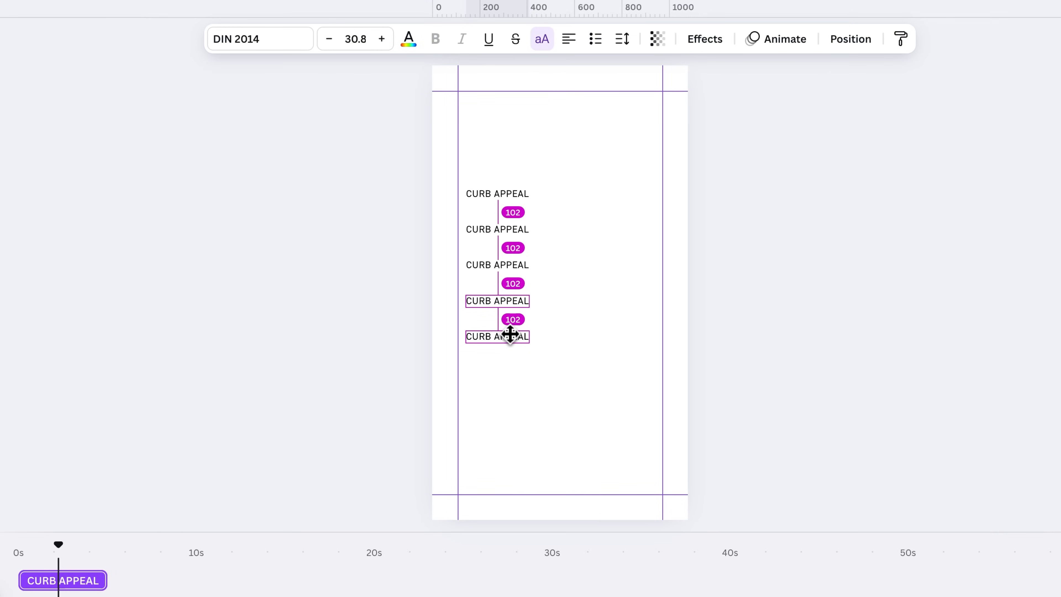
drag(513, 339, 512, 339)
click(550, 270)
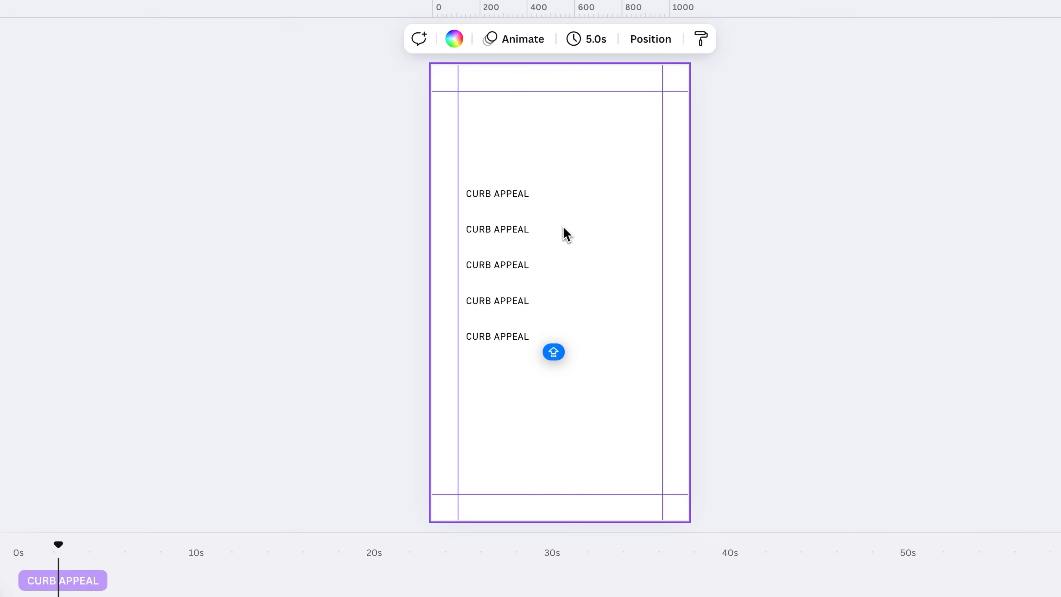
Replace the four duplicated labels, from top to bottom, with LIVING, KITCHEN, BEDROOM and GARDEN.
double_click(519, 238)
text(LI)
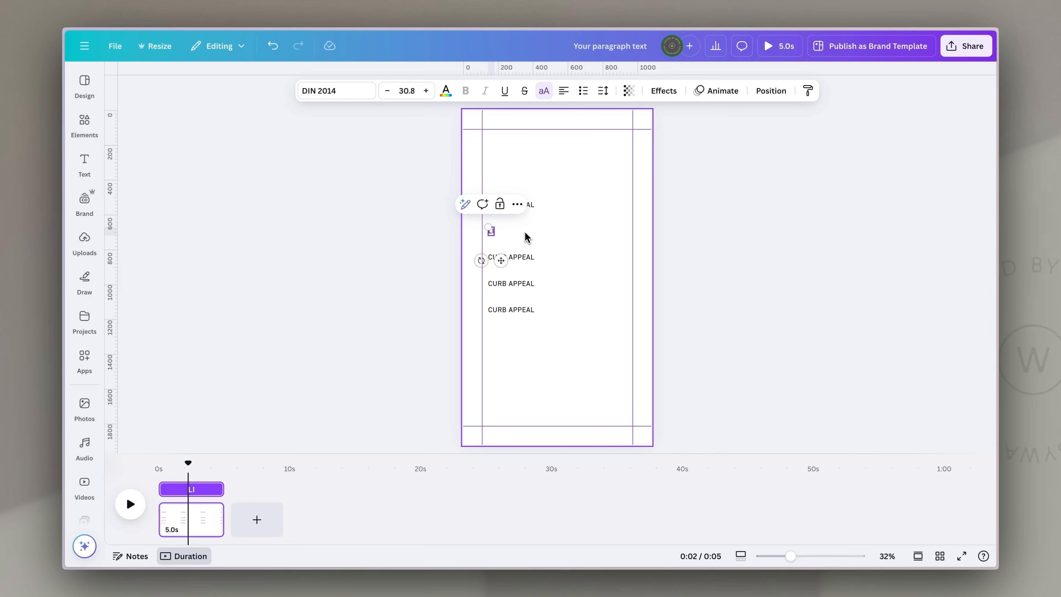
text(VING)
double_click(526, 259)
text(KITCHEN)
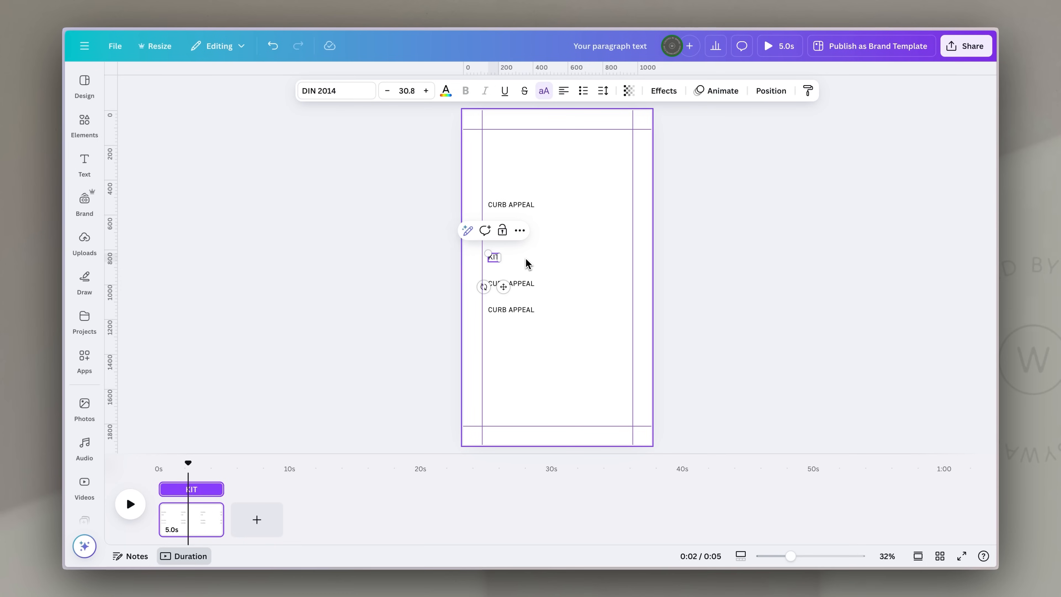
double_click(530, 284)
text(BEDROOM)
double_click(518, 309)
text(GARDEN)
Enlarge all five labels together by eight font-size increments and place them against the left margin guide, vertically centred on the page.
click(558, 280)
key(super+a)
click(428, 93)
click(428, 93)
click(428, 94)
click(428, 93)
click(428, 93)
click(427, 93)
click(428, 93)
click(428, 93)
drag(518, 259, 511, 278)
click(569, 187)
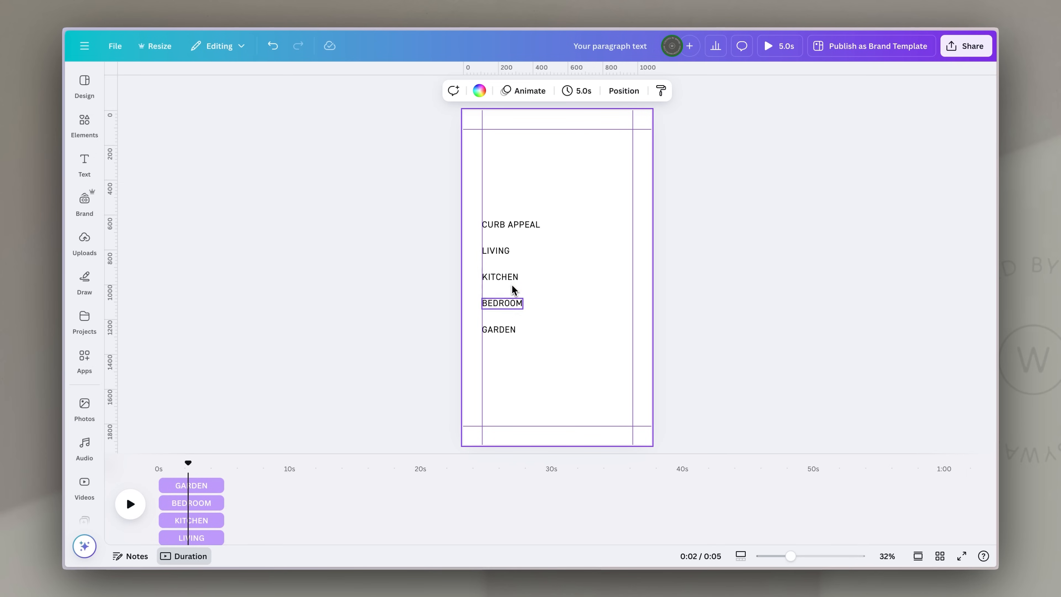
Add the grid with five stacked horizontal rows from the Grids elements to the page.
click(85, 122)
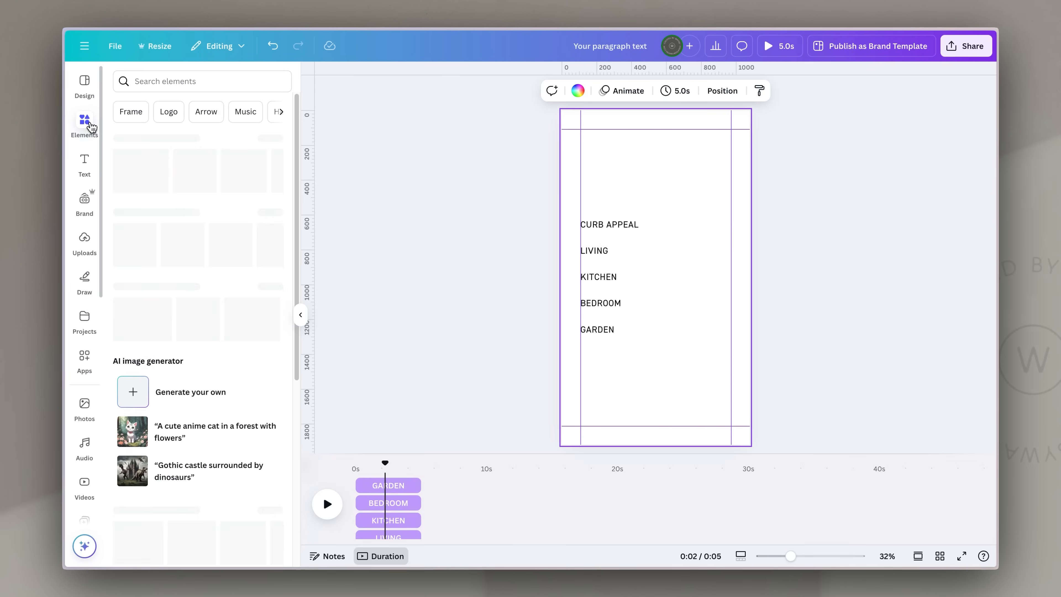
scroll(211, 345, down, 10)
scroll(211, 345, down, 4)
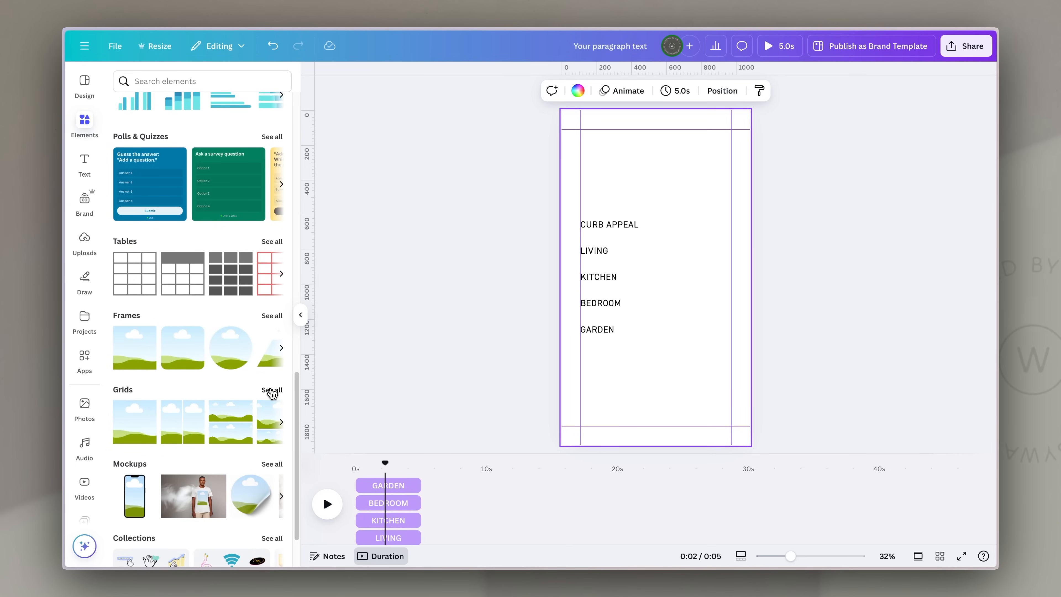
click(272, 391)
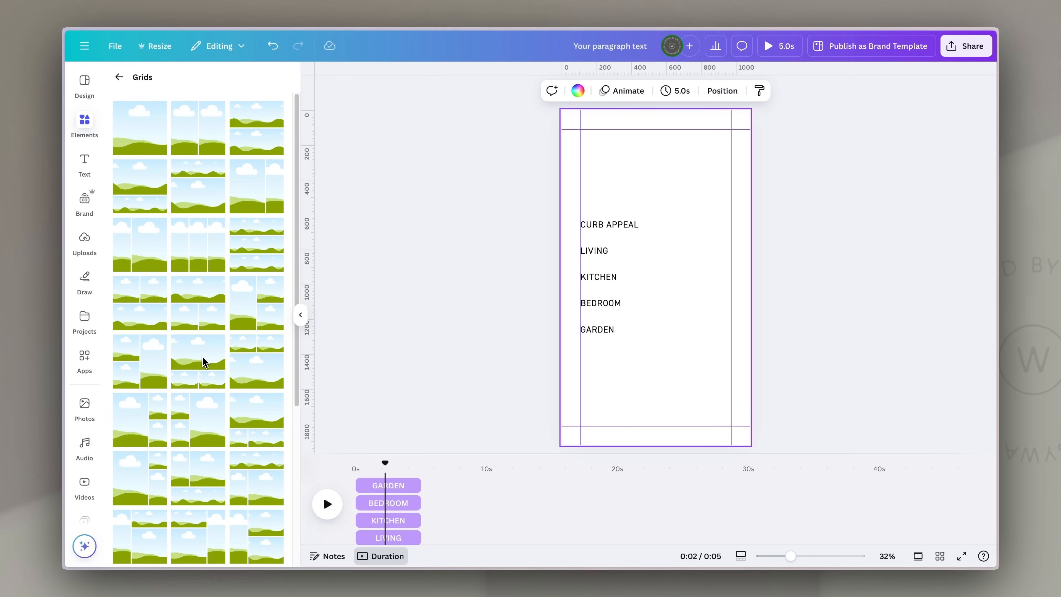
scroll(190, 389, down, 2)
scroll(186, 397, down, 5)
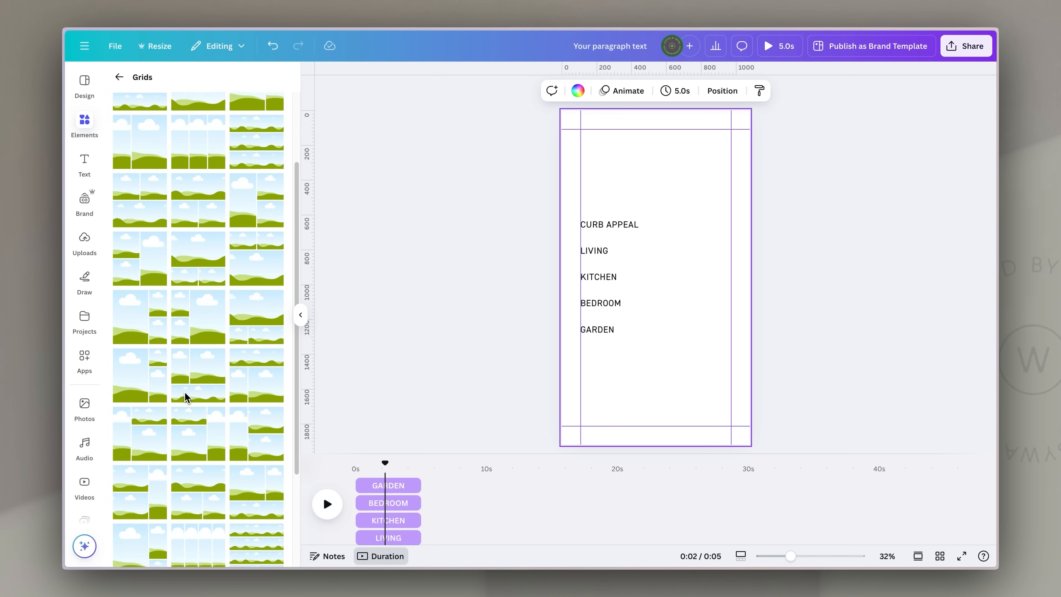
scroll(187, 391, down, 3)
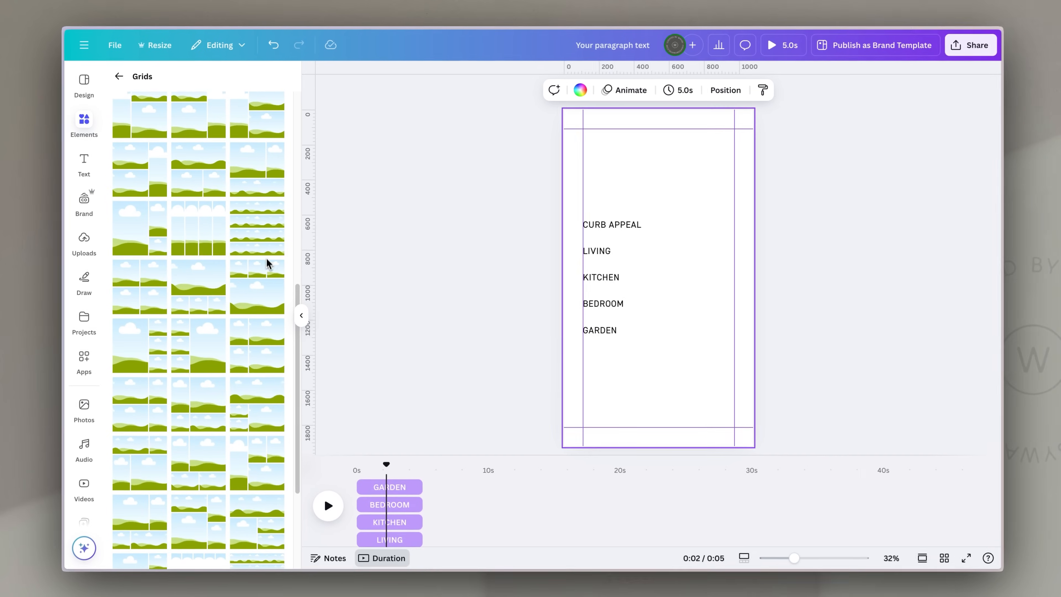
scroll(307, 474, down, 2)
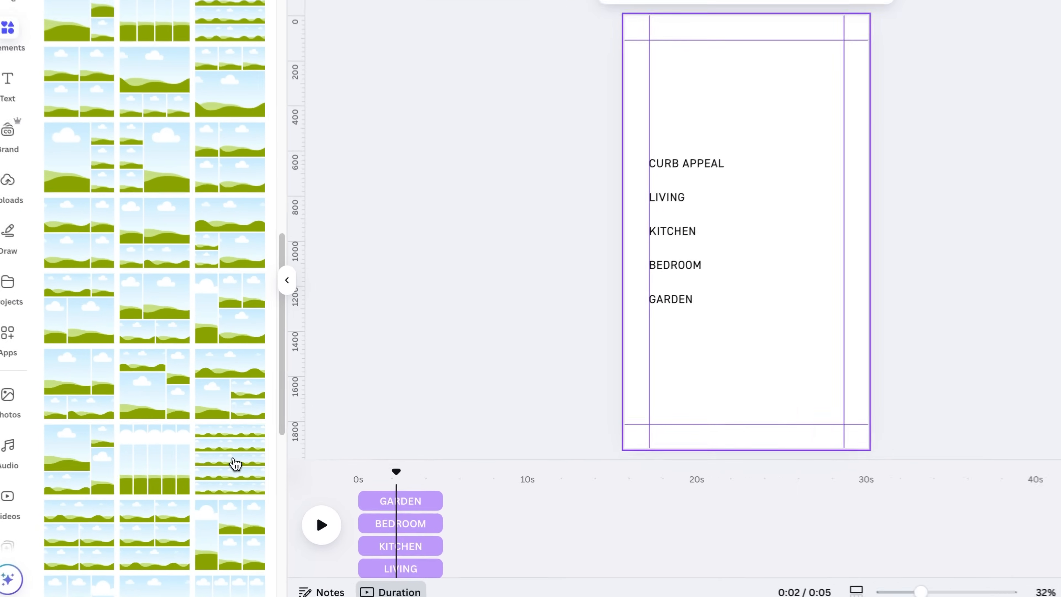
click(262, 453)
Narrow the five-row grid from its right side into a slim full-height column.
click(760, 177)
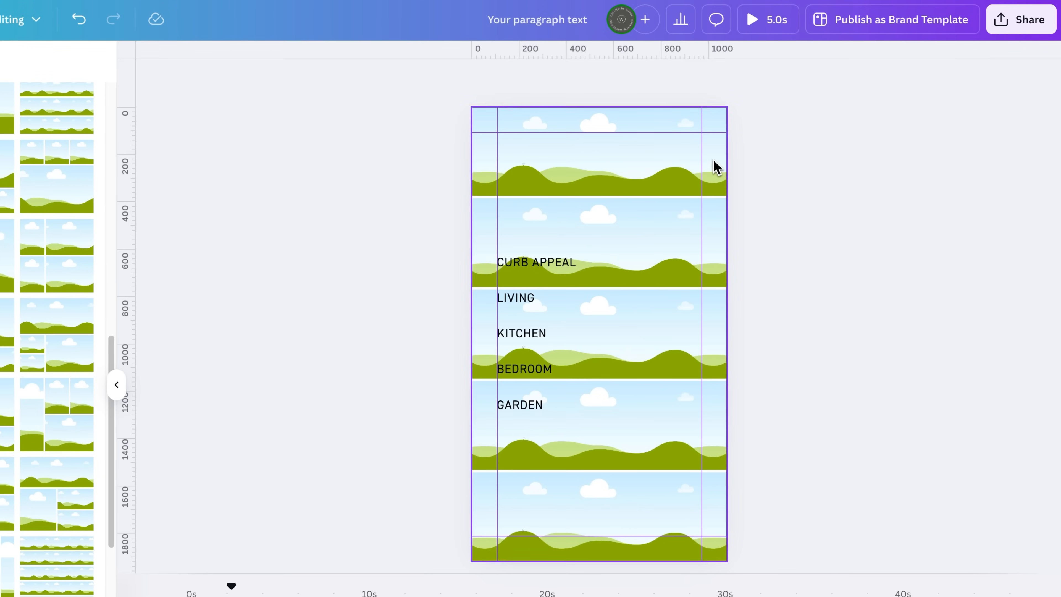
click(722, 147)
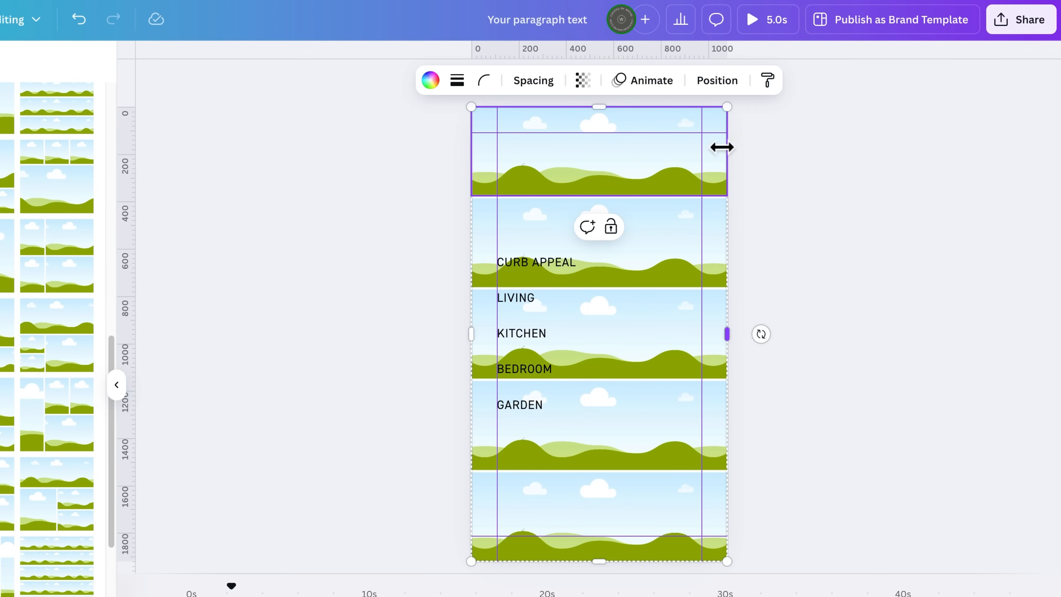
click(765, 293)
click(715, 238)
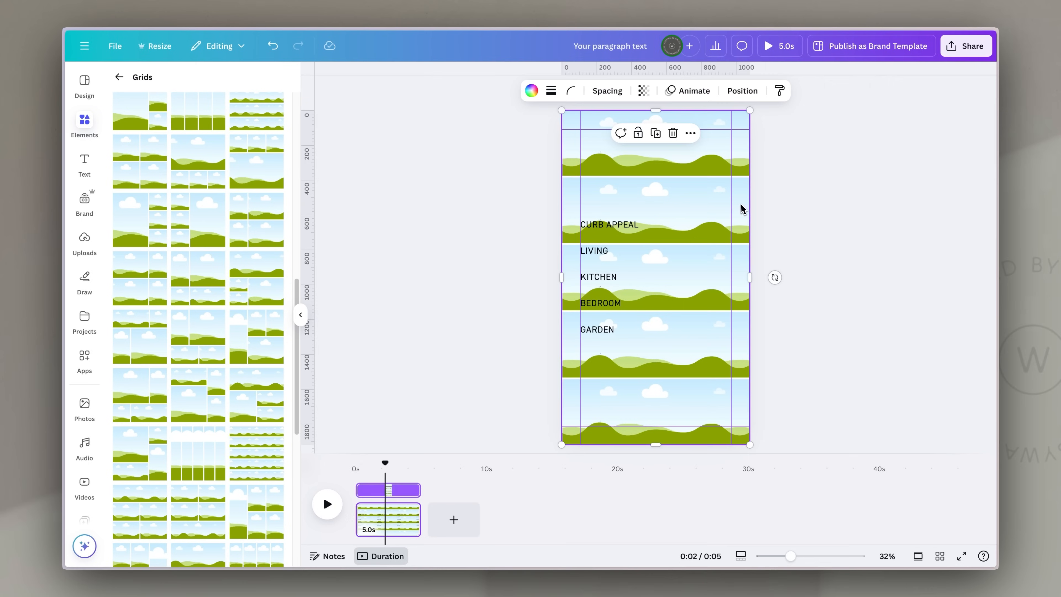
drag(727, 333, 714, 333)
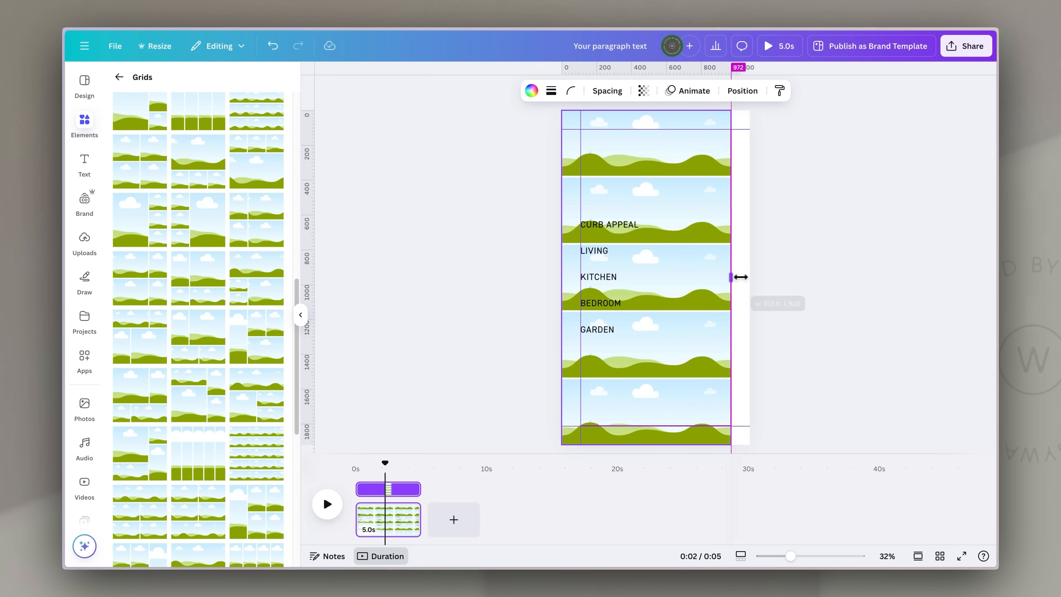
drag(740, 277, 627, 277)
Move the grid column across the page to just inside the right margin guide and adjust its width slightly.
drag(613, 181, 720, 151)
drag(686, 277, 691, 278)
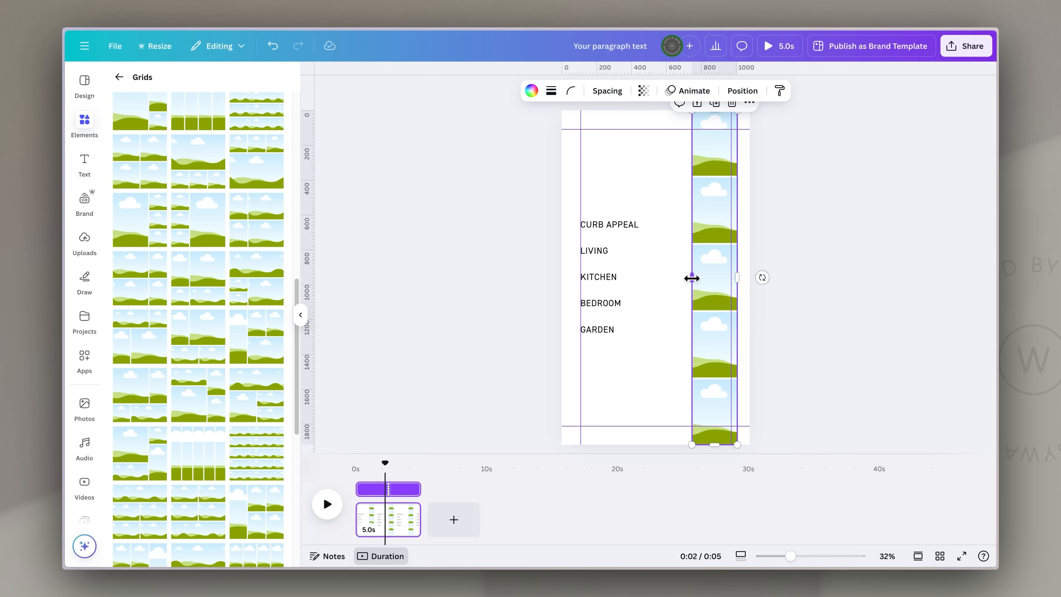
drag(724, 202, 704, 202)
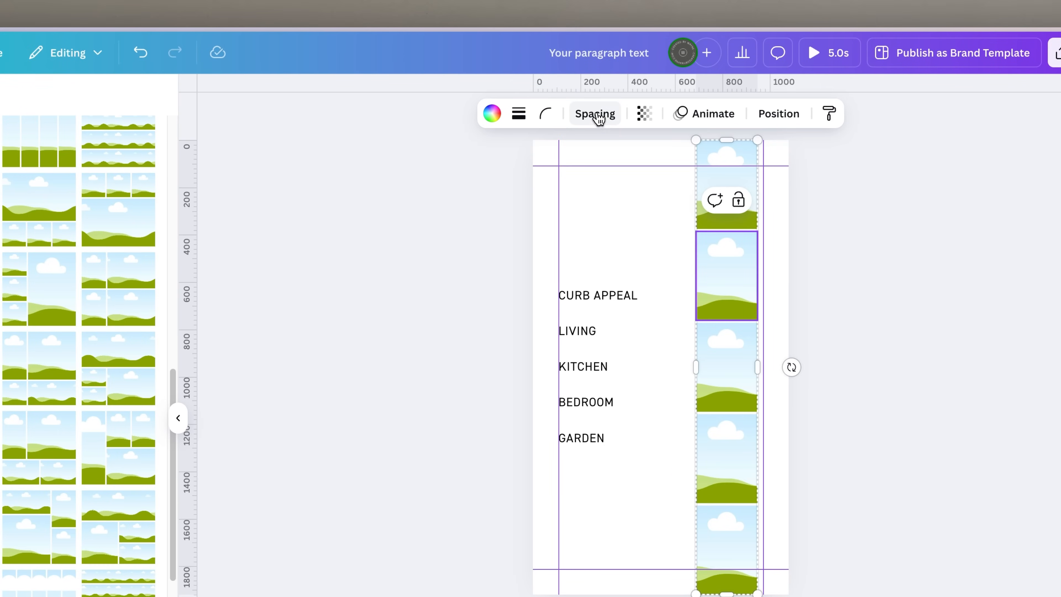
Set the grid column's spacing to 29.
click(599, 119)
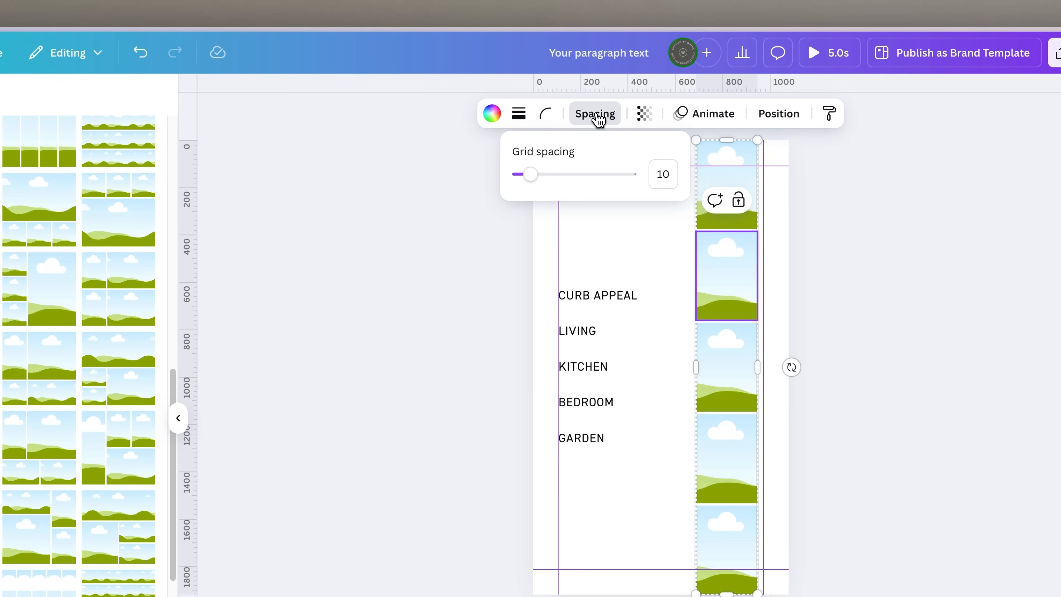
drag(536, 178, 554, 177)
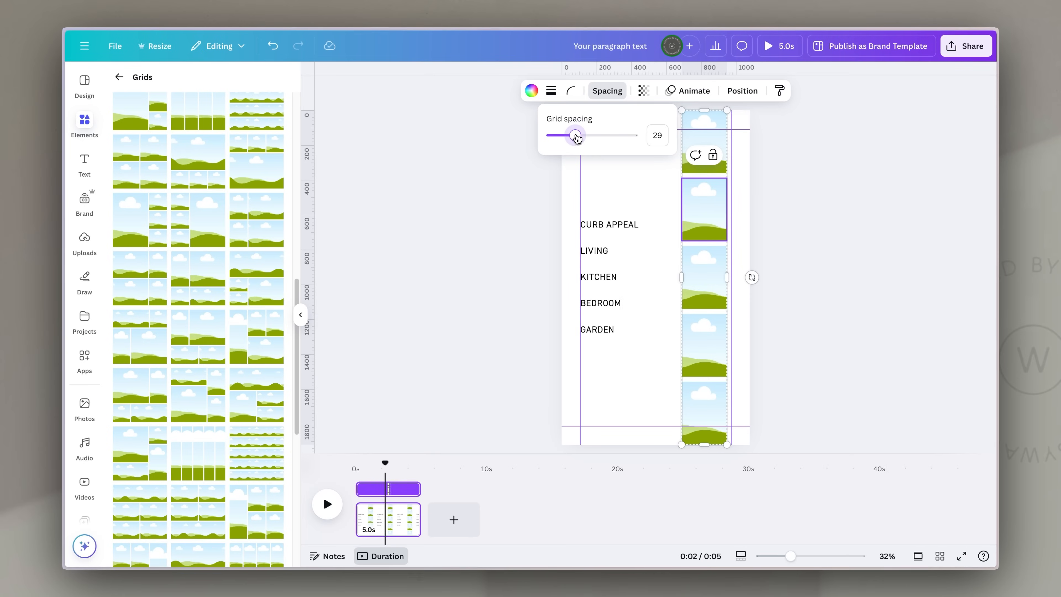
click(810, 208)
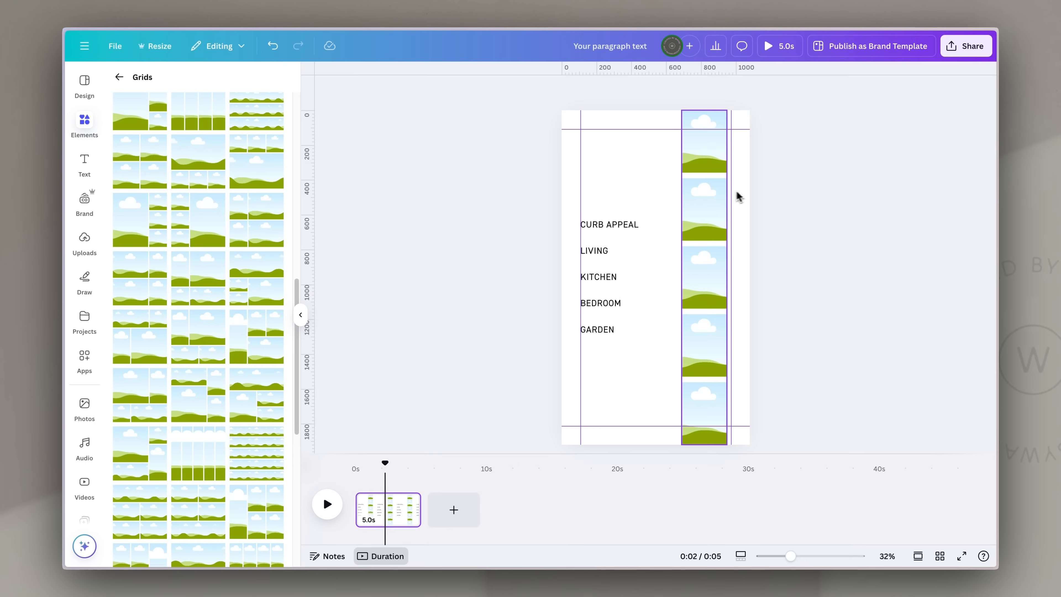
click(713, 205)
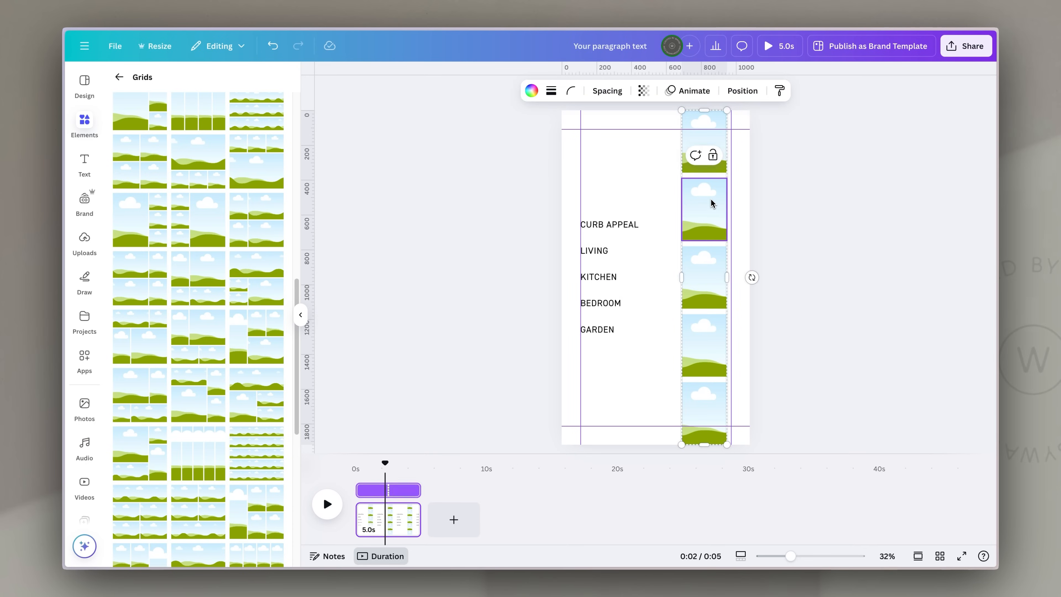
Fill the five grid cells with recently used photos from top to bottom: entrance stairs, living room, kitchen, bedroom and outdoor dining.
click(667, 201)
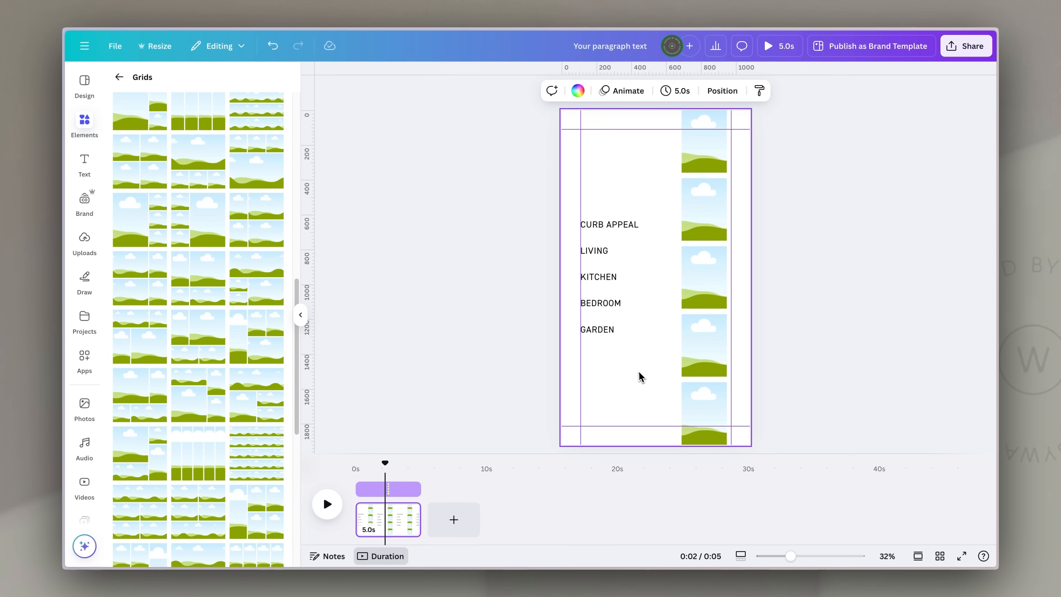
click(301, 314)
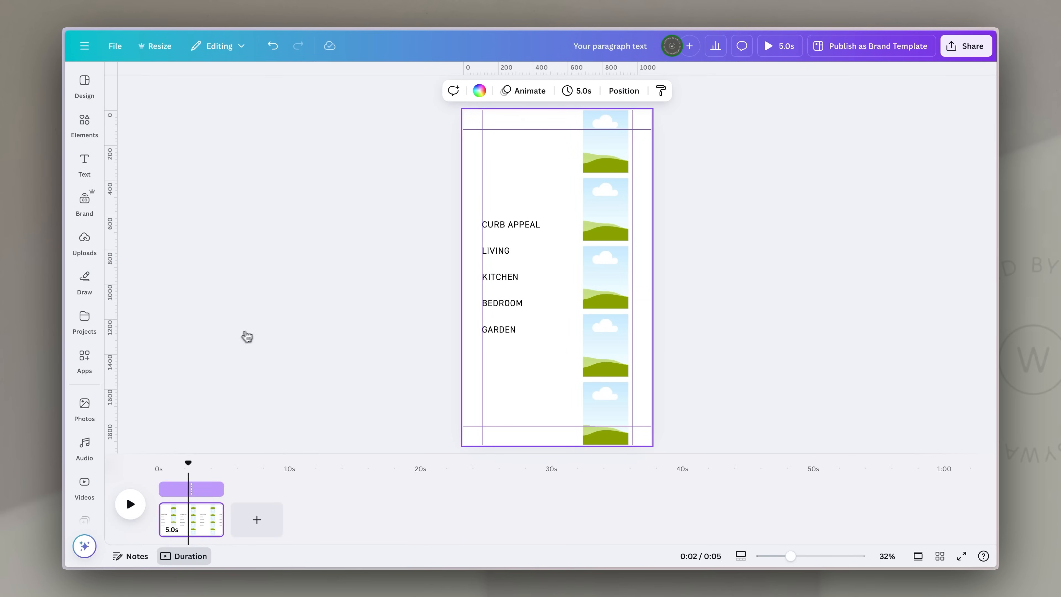
click(86, 406)
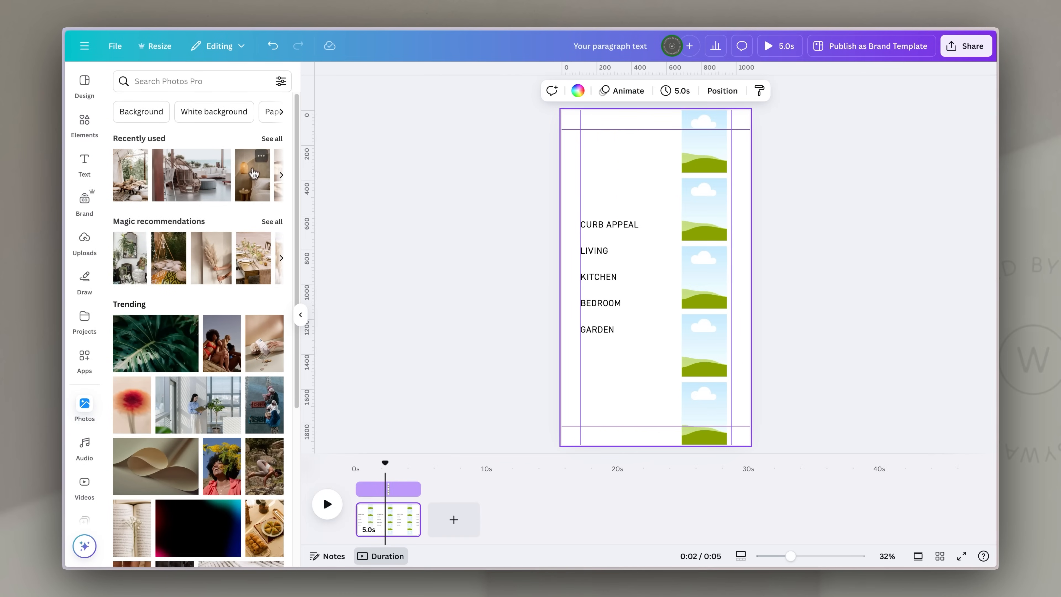
click(275, 139)
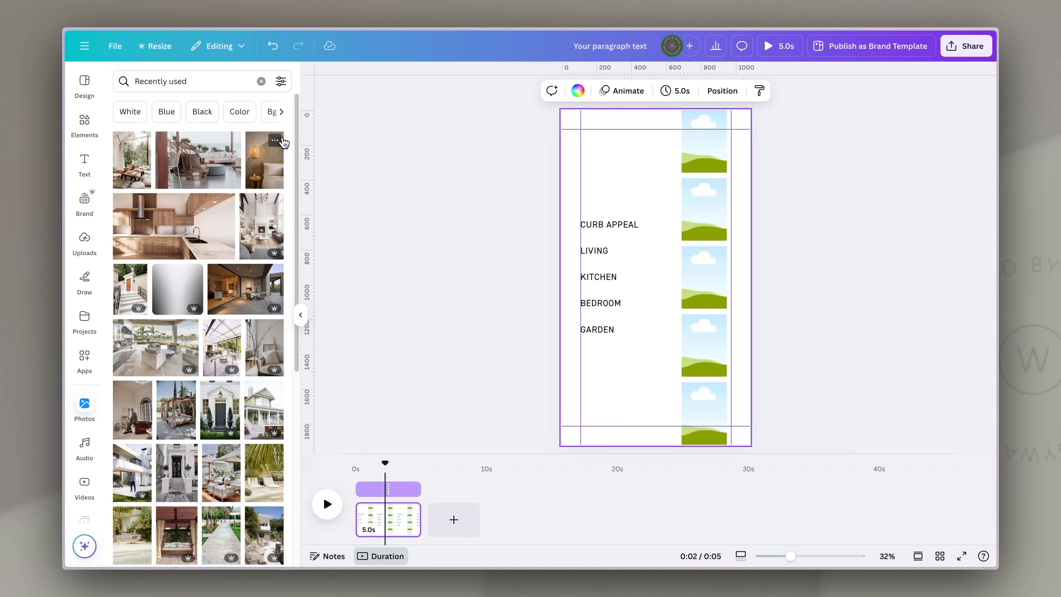
drag(136, 164, 703, 408)
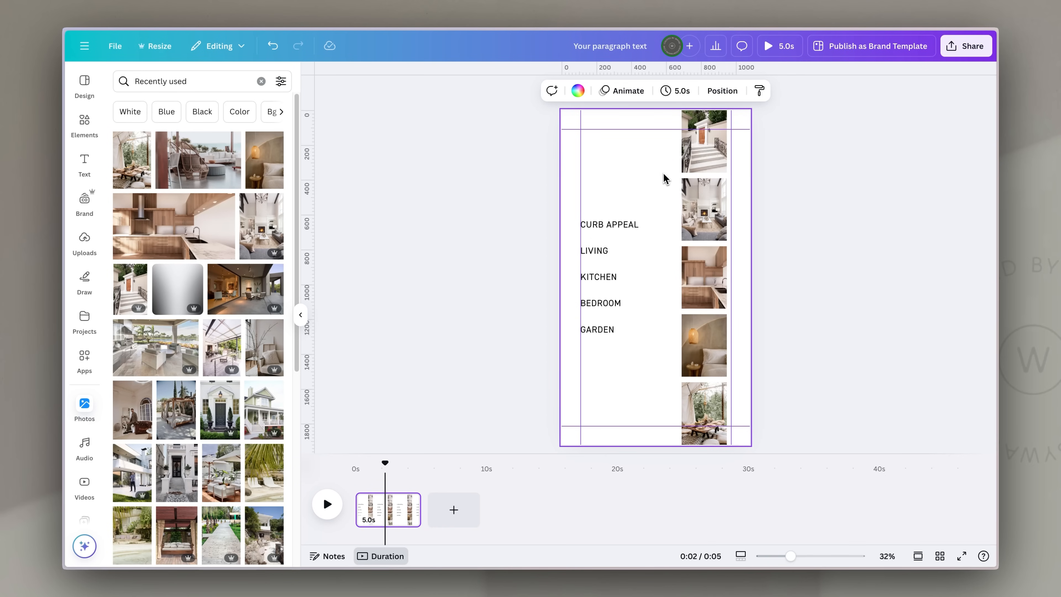
Add a horizontal black line running from off the page to the left margin guide above the labels, with line weight 5.
key(l)
mouse_move(657, 281)
mouse_down()
mouse_move(595, 180)
mouse_move(571, 178)
mouse_up()
click(558, 91)
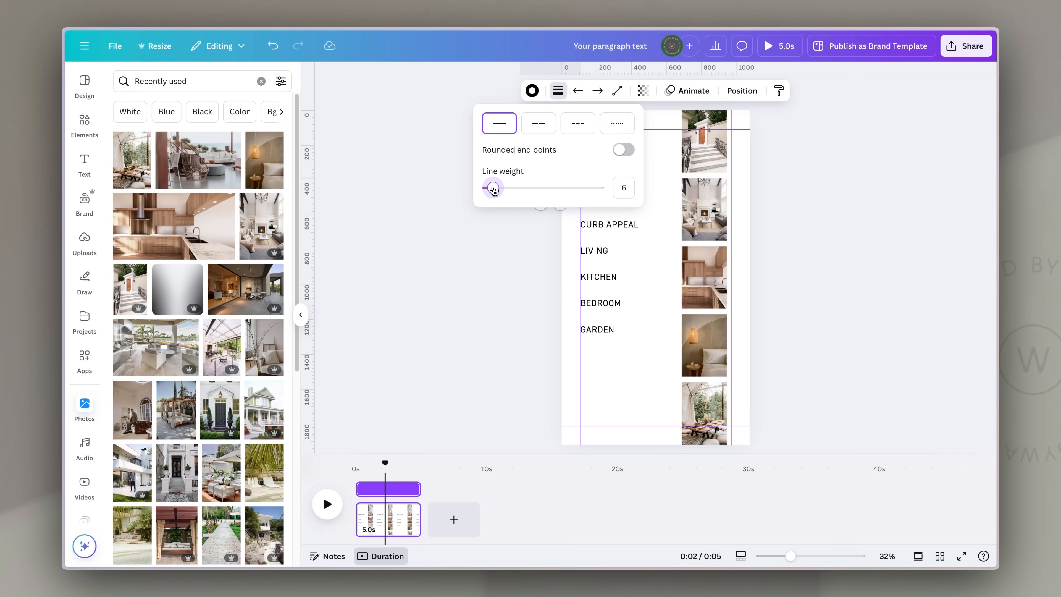
click(659, 204)
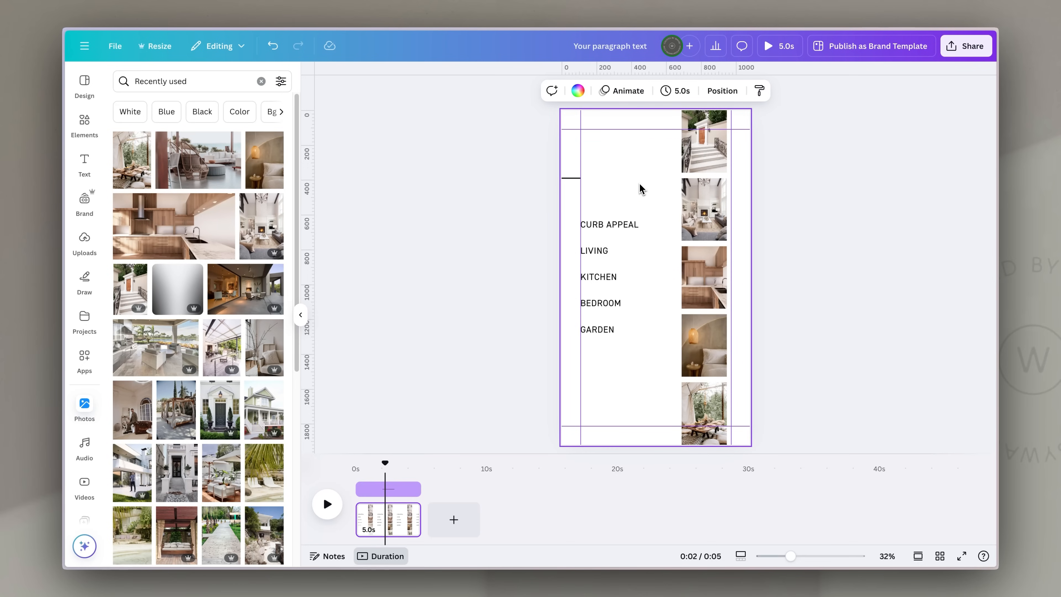
Add a rectangle and shape it into a wide brown bar above CURB APPEAL, starting at the end of the black line.
key(r)
click(635, 167)
drag(647, 276, 623, 167)
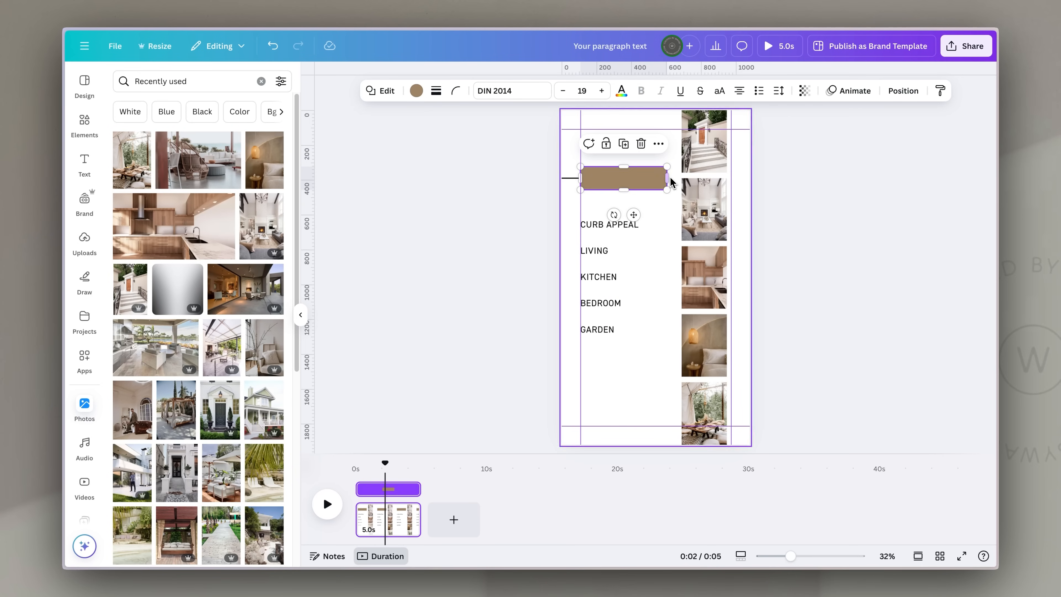
Round the brown bar's corners to 100 and reduce its height slightly, keeping it centred on the line.
click(457, 92)
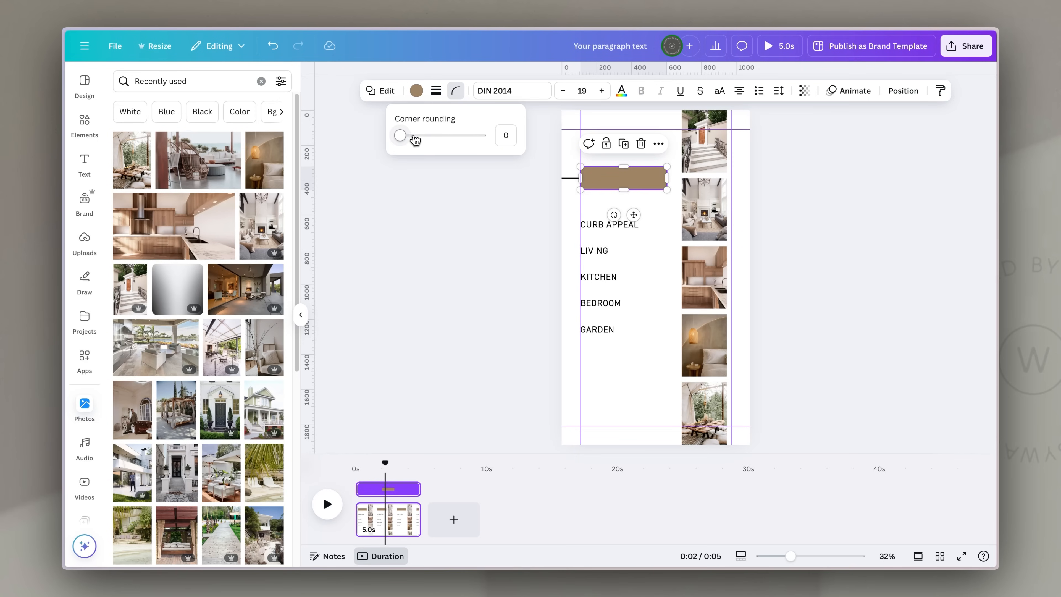
drag(401, 136, 503, 136)
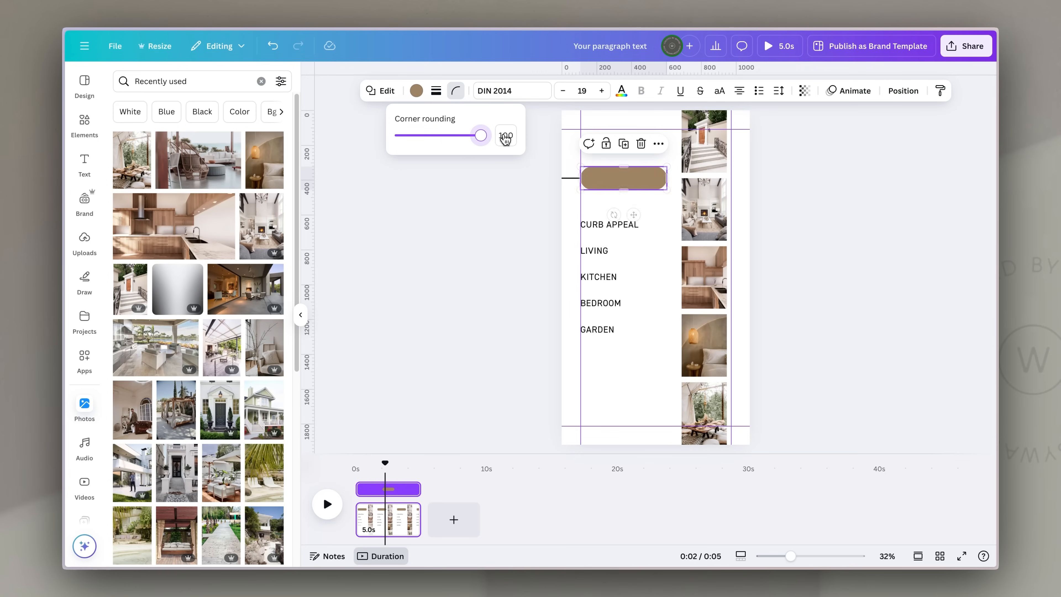
click(785, 153)
drag(625, 190, 650, 180)
click(658, 124)
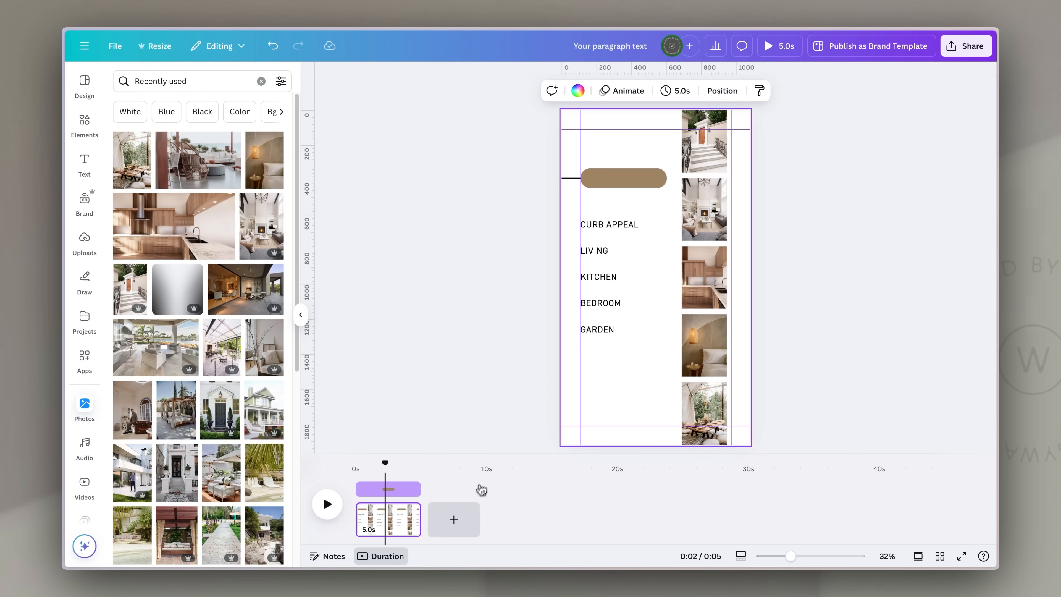
Add a second page and give it the warm mid-grey background from the Primary Palette.
click(462, 523)
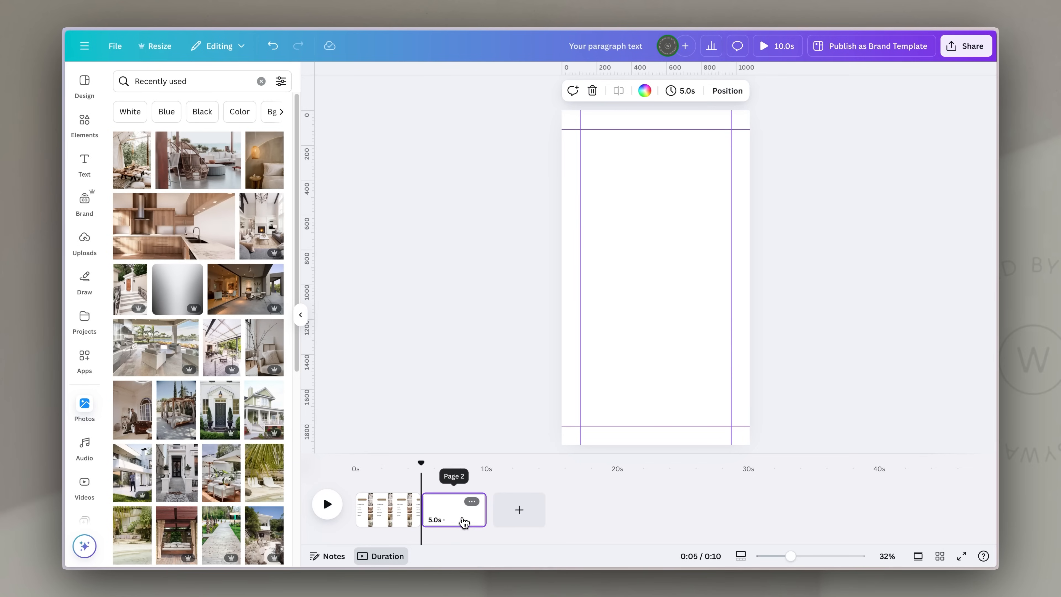
click(644, 91)
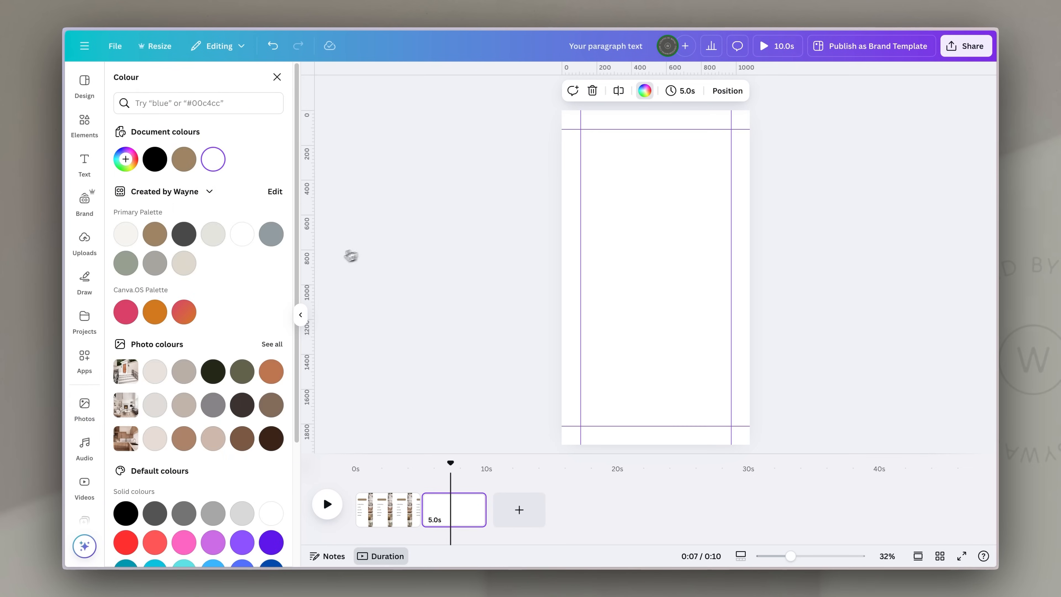
click(155, 263)
click(692, 234)
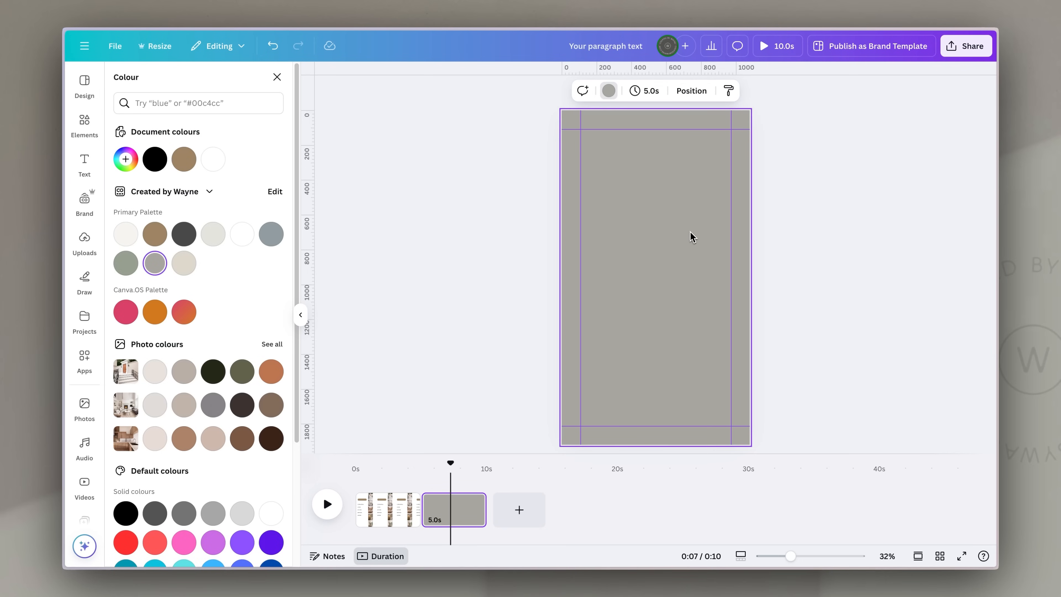
Copy the five room labels from the first page onto the grey second page in the same position.
click(397, 512)
drag(621, 358, 594, 217)
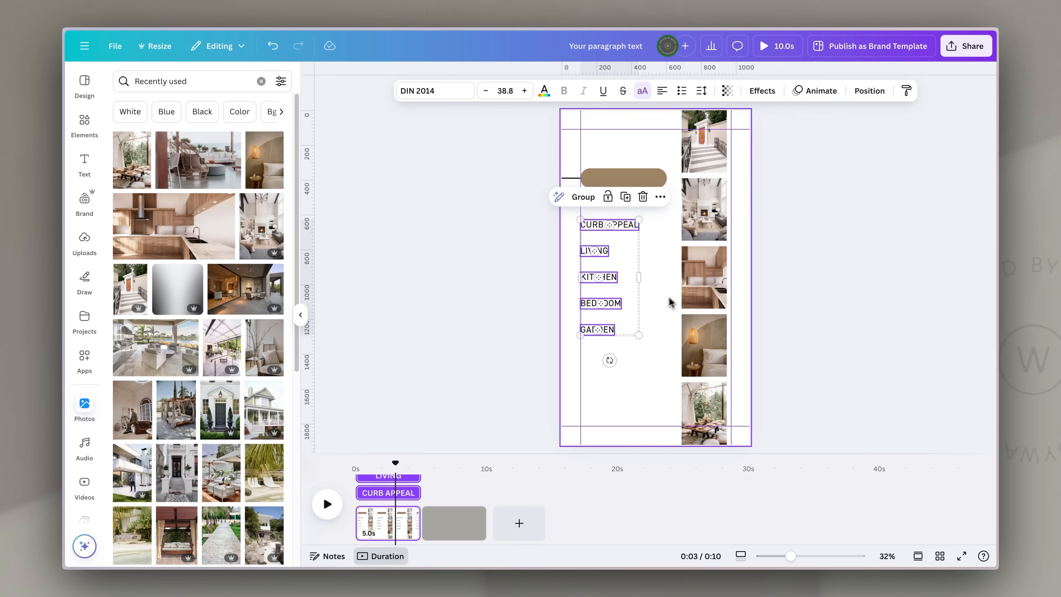
click(454, 509)
key(ctrl+v)
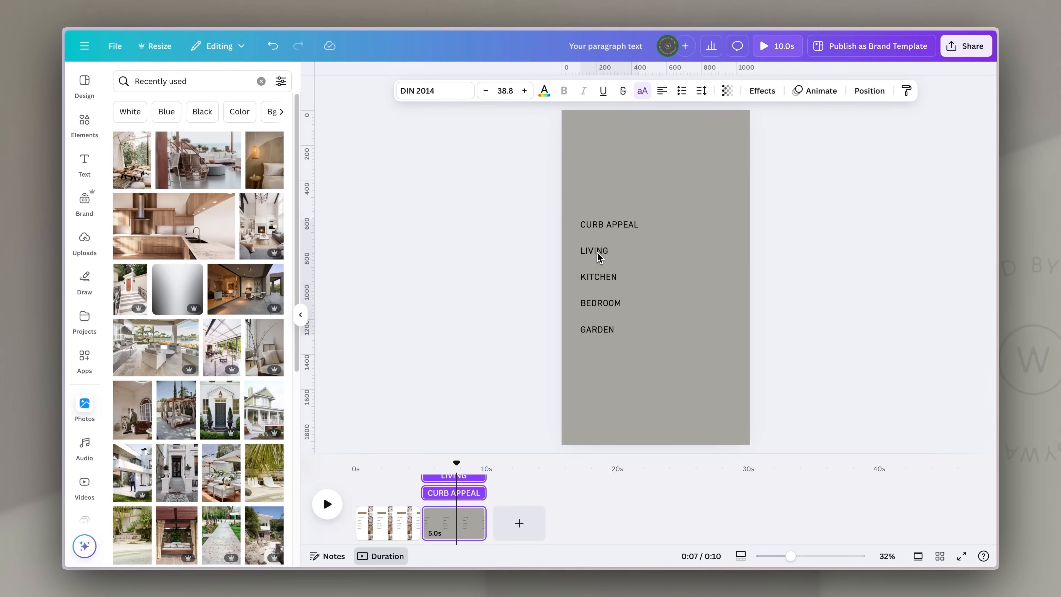
mouse_move(612, 276)
mouse_down()
mouse_move(616, 287)
mouse_move(612, 276)
mouse_up()
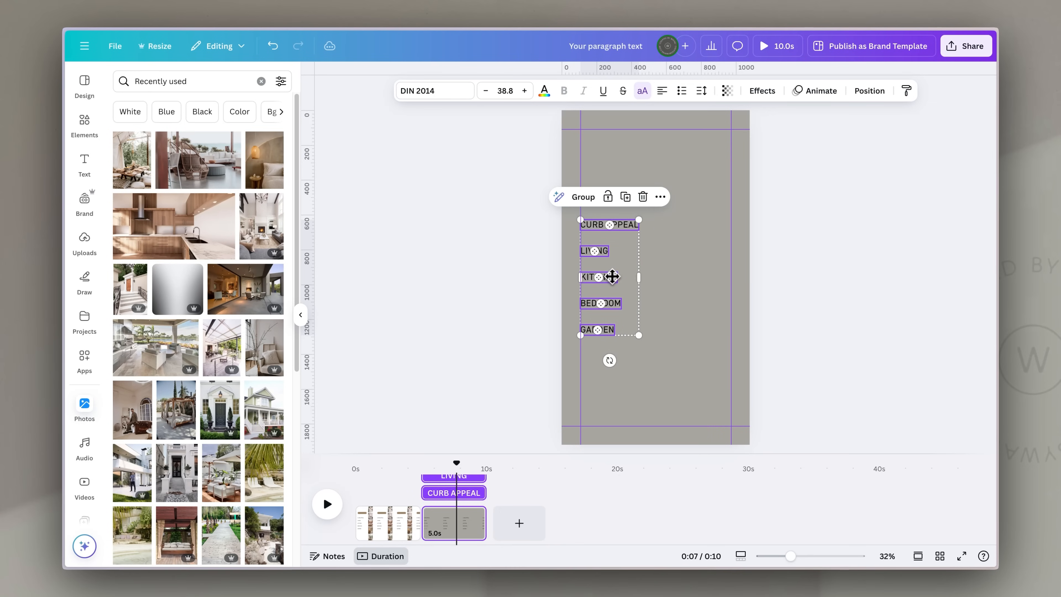
click(675, 170)
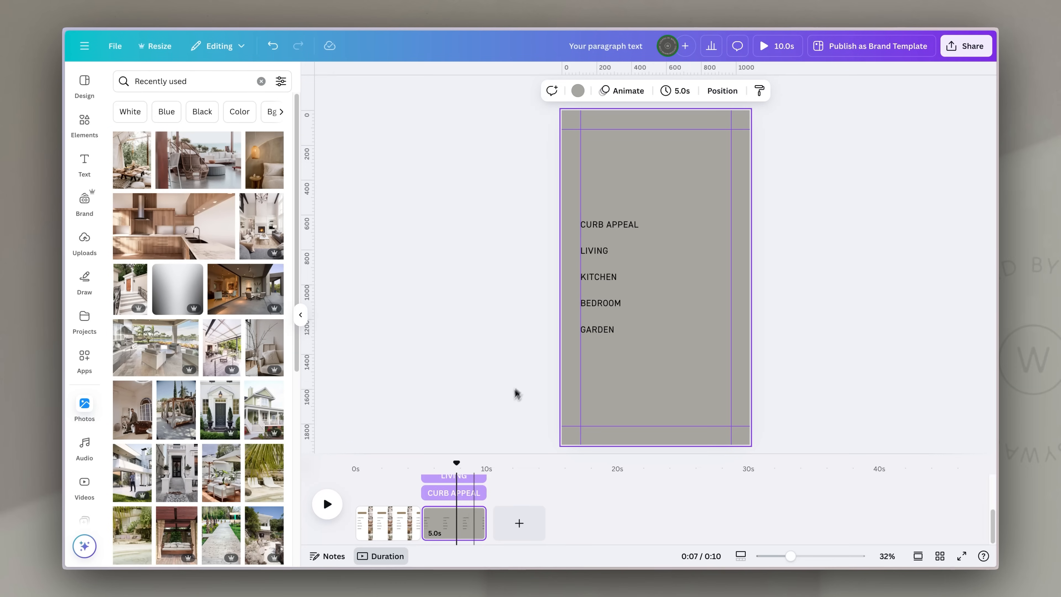
Copy the photo grid column from the first page onto the second page.
click(395, 521)
click(721, 144)
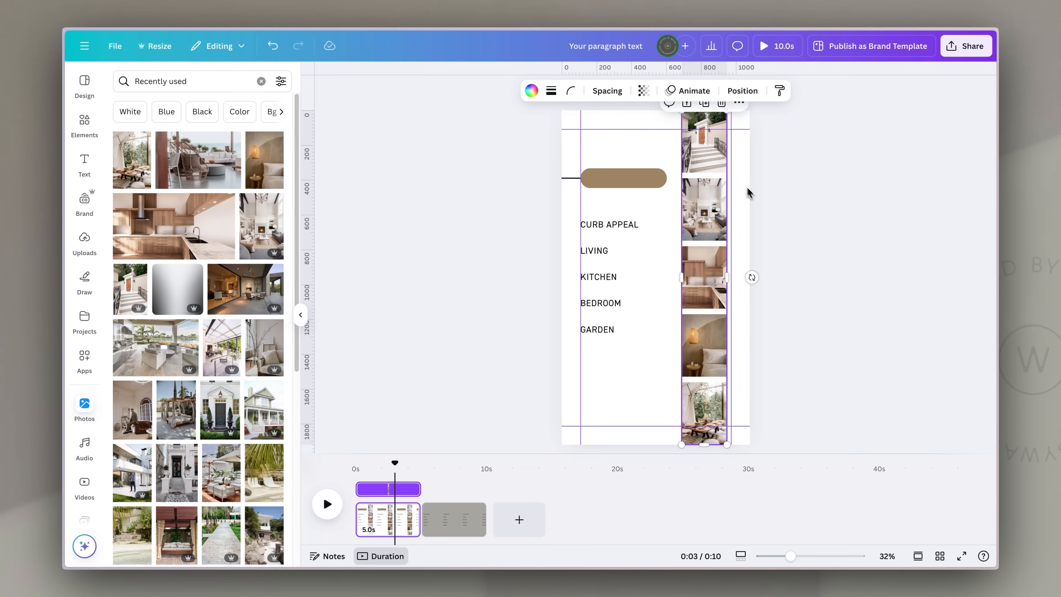
click(460, 520)
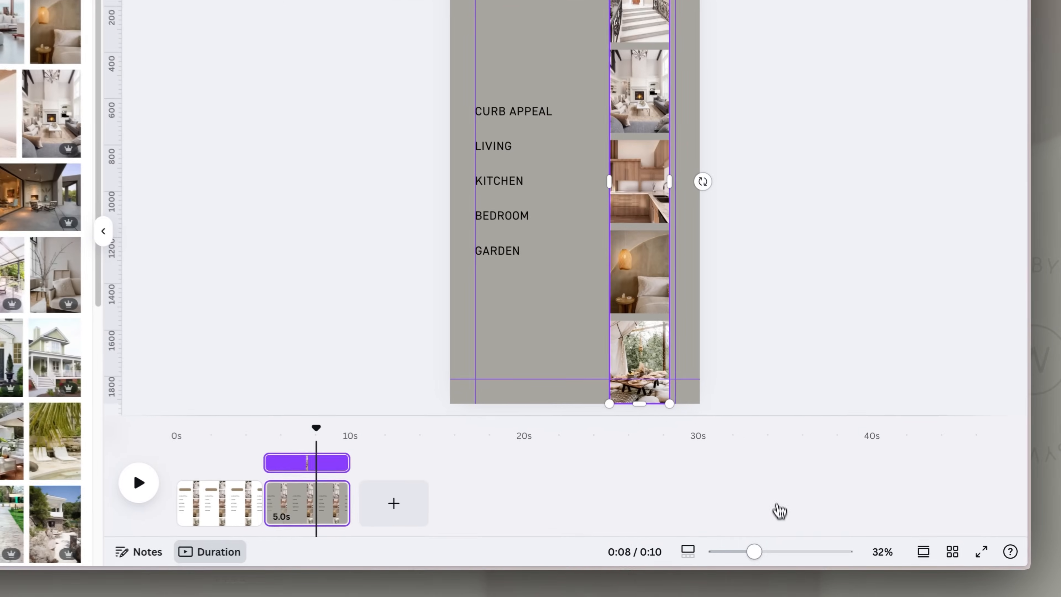
Enlarge the second page's photo column and move it down so the entrance photo sits beside the labels, near the right margin guide.
drag(790, 556, 781, 556)
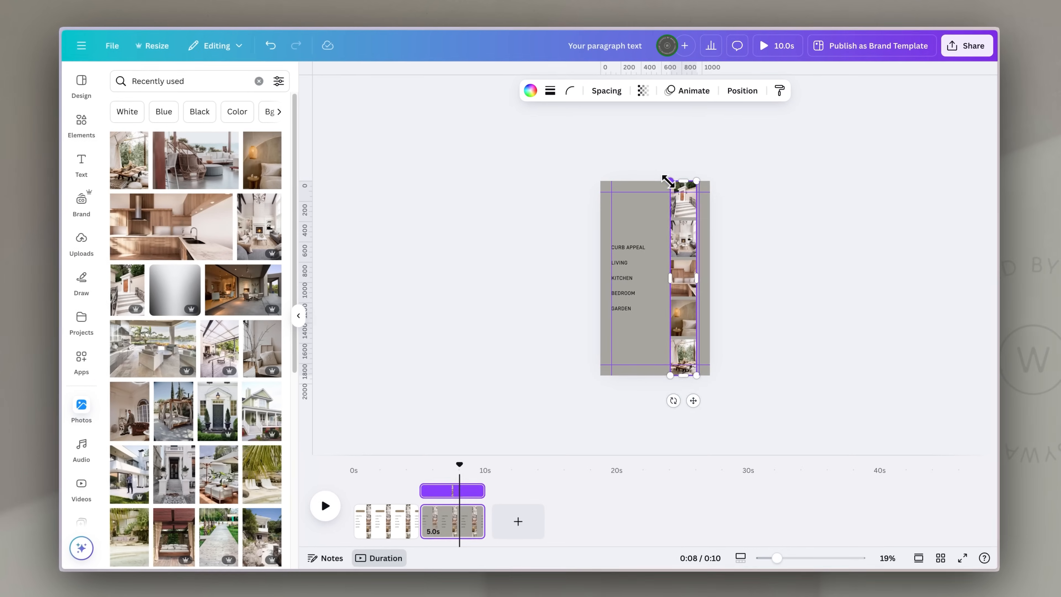
drag(609, 123, 552, 0)
drag(629, 42, 626, 25)
drag(676, 251, 679, 265)
drag(700, 390, 701, 399)
drag(687, 196, 687, 268)
drag(674, 203, 681, 275)
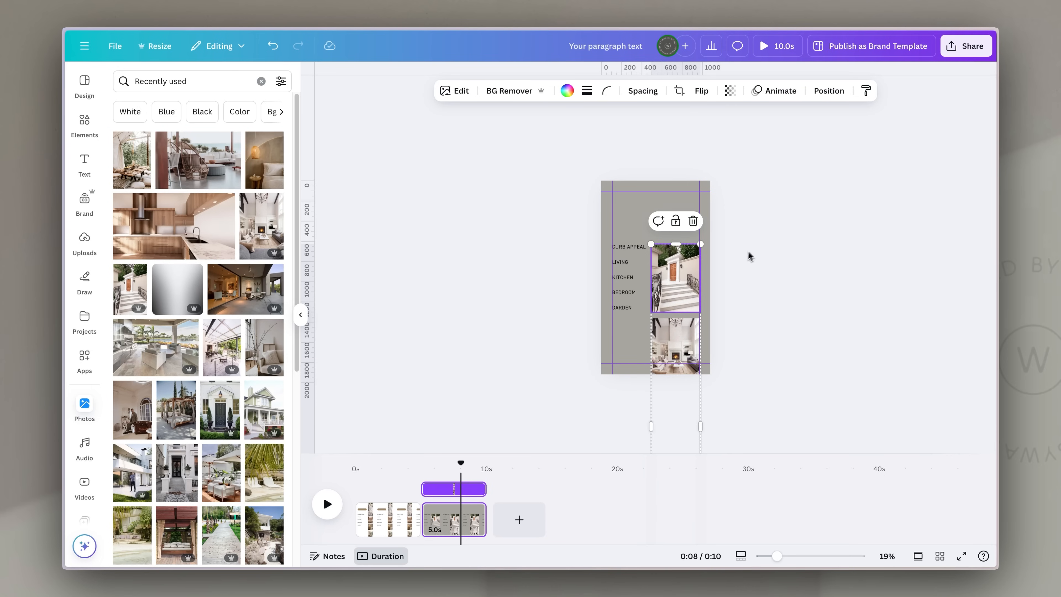
click(740, 262)
drag(777, 557, 788, 556)
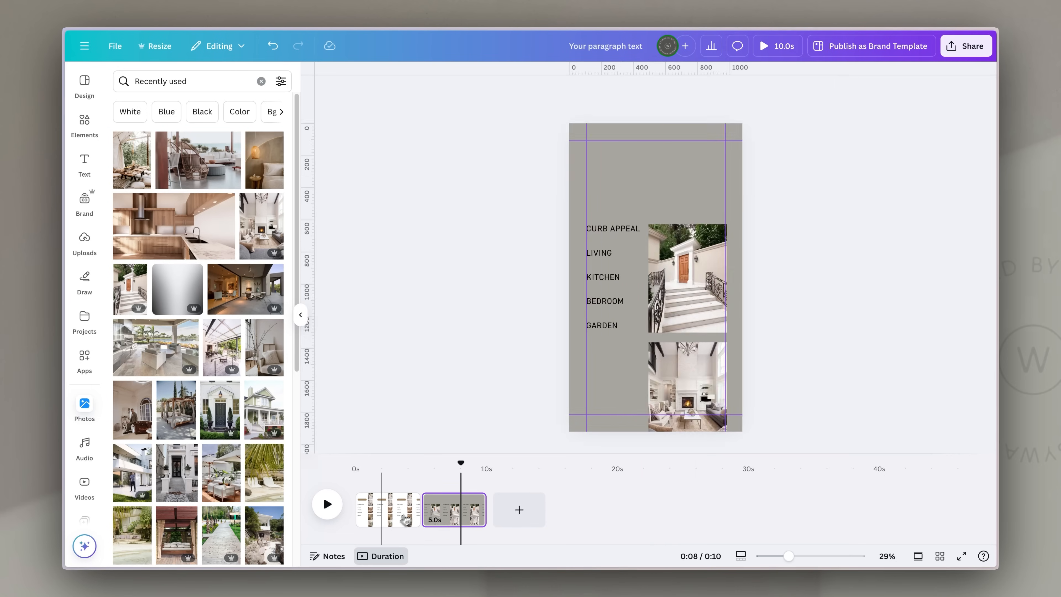
Copy the brown bar and black line together from the first page onto the second page.
click(388, 518)
click(600, 190)
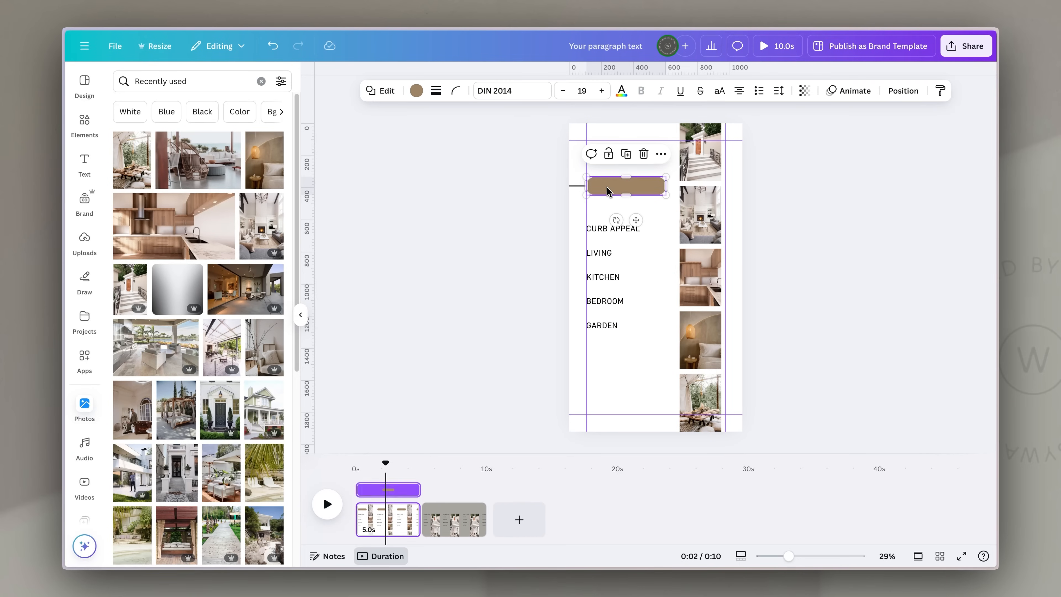
shift+click(580, 191)
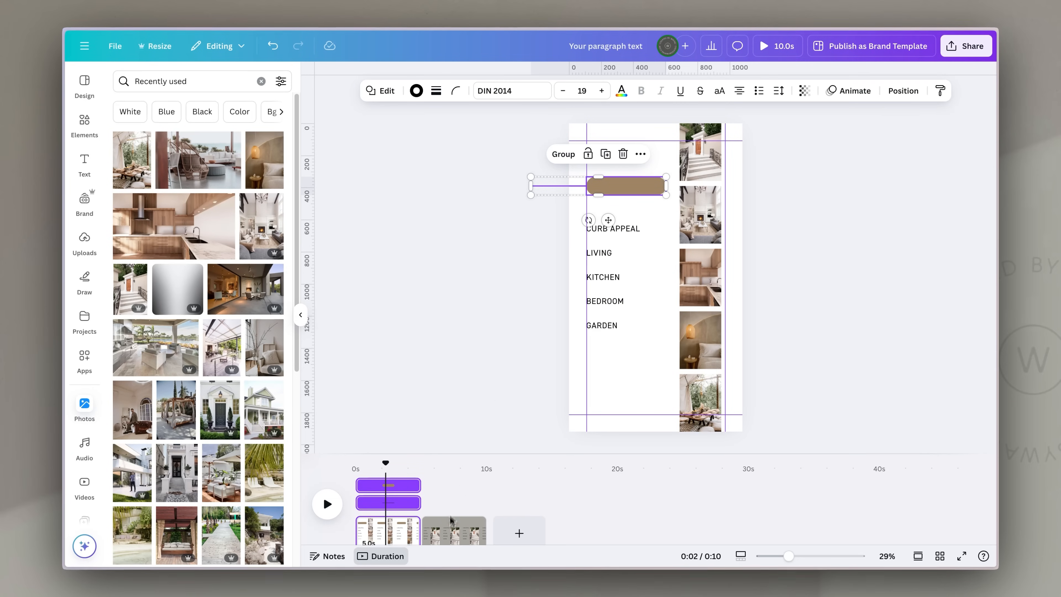
right_click(471, 530)
click(704, 171)
key(super+v)
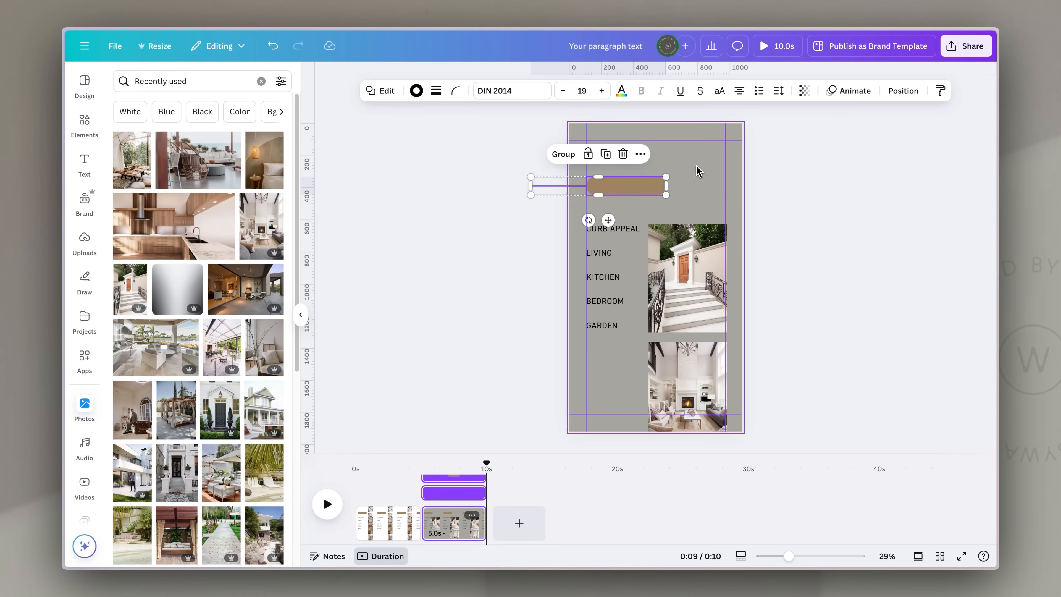
Move the copied line and bar onto the KITCHEN row and shorten the bar so it ends before the photo column.
drag(645, 190, 651, 292)
key(super+z)
click(640, 282)
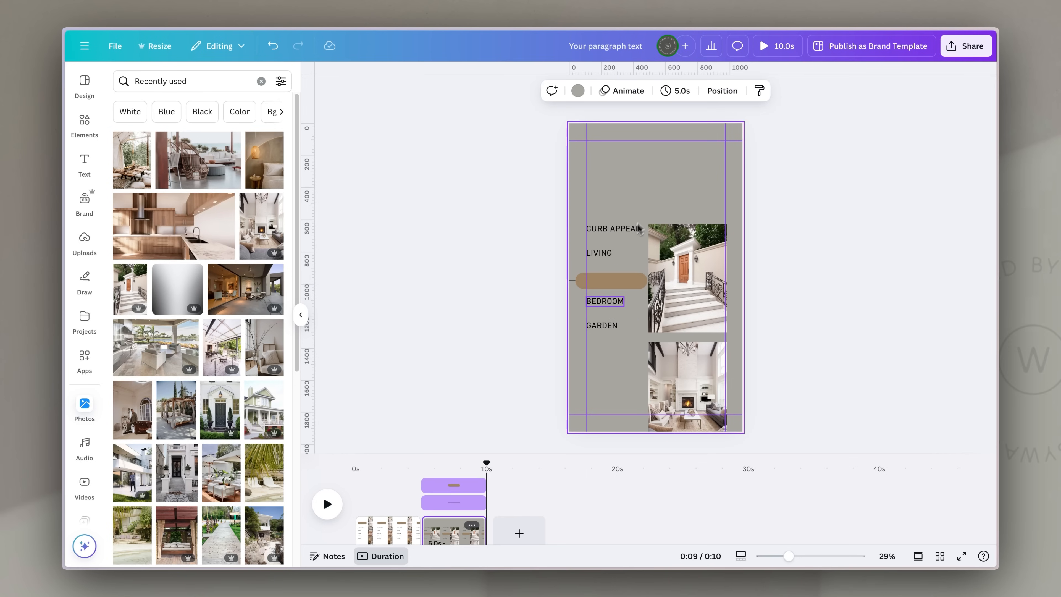
click(616, 284)
drag(648, 281, 640, 281)
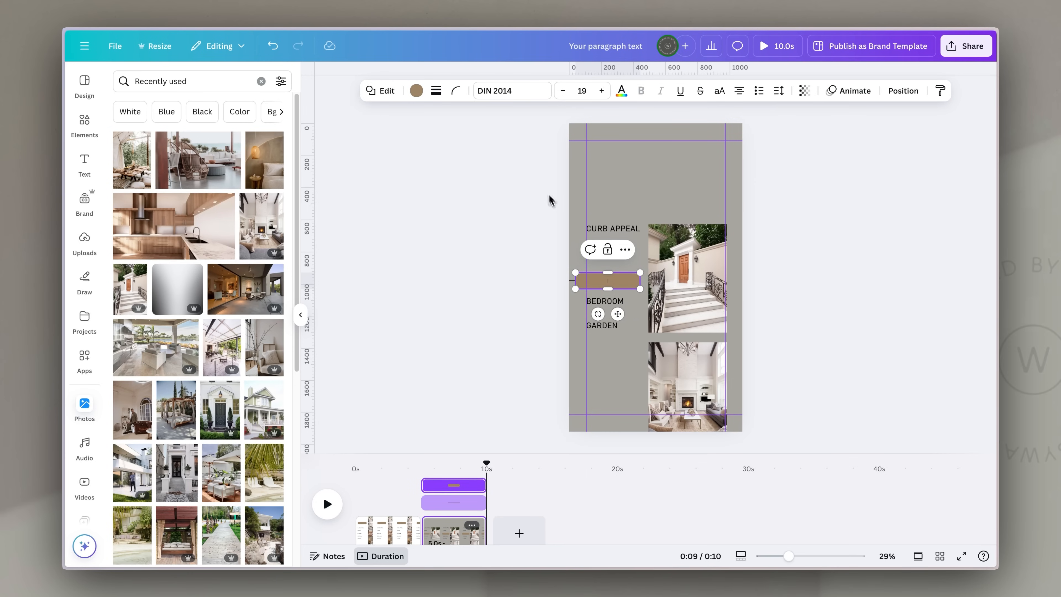
click(456, 91)
click(774, 193)
click(707, 260)
Recolour the second page's rounded bar to the pale grey-green from the Primary Palette.
click(602, 283)
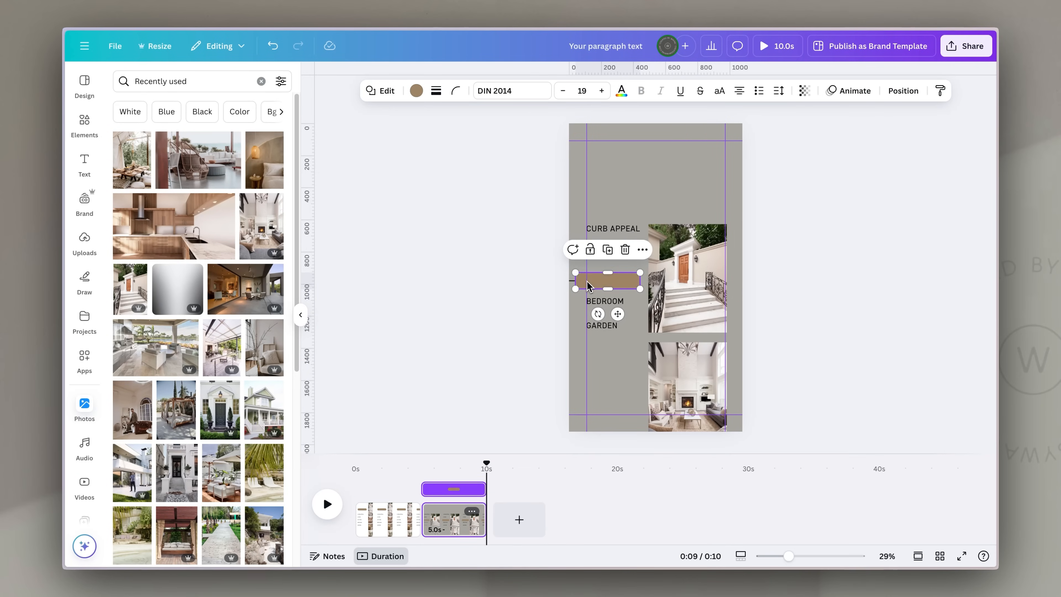
click(609, 282)
click(416, 92)
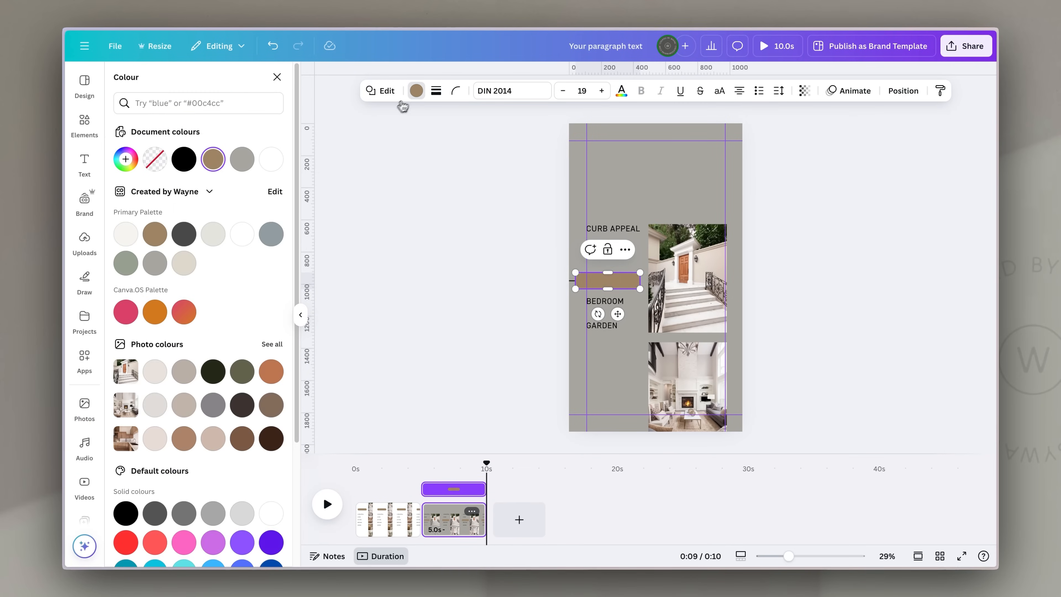
click(214, 235)
click(381, 249)
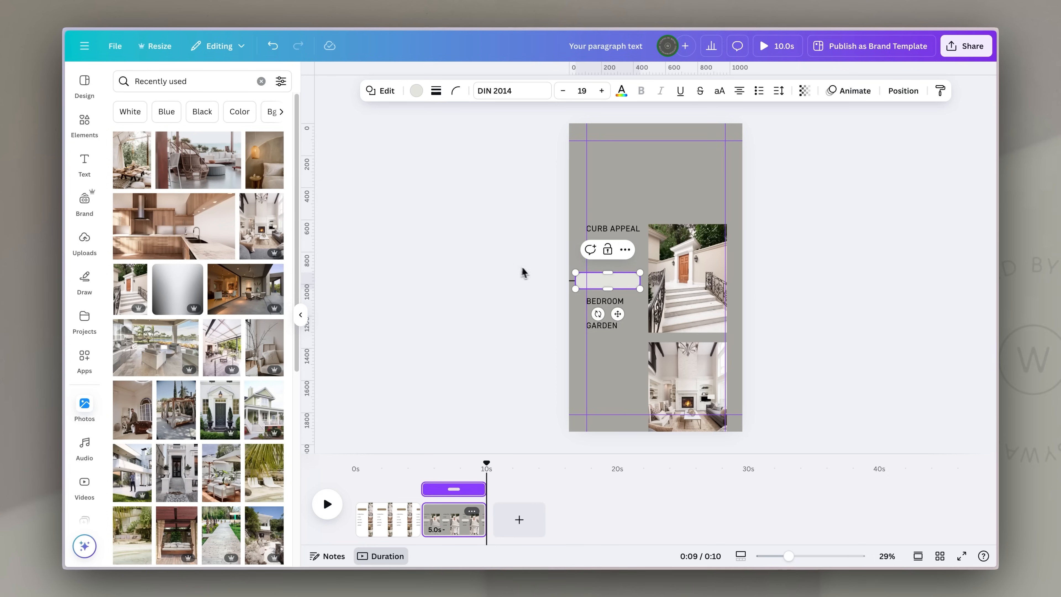
Recolour the line attached to the bar to the same pale grey-green from the Primary Palette.
click(571, 285)
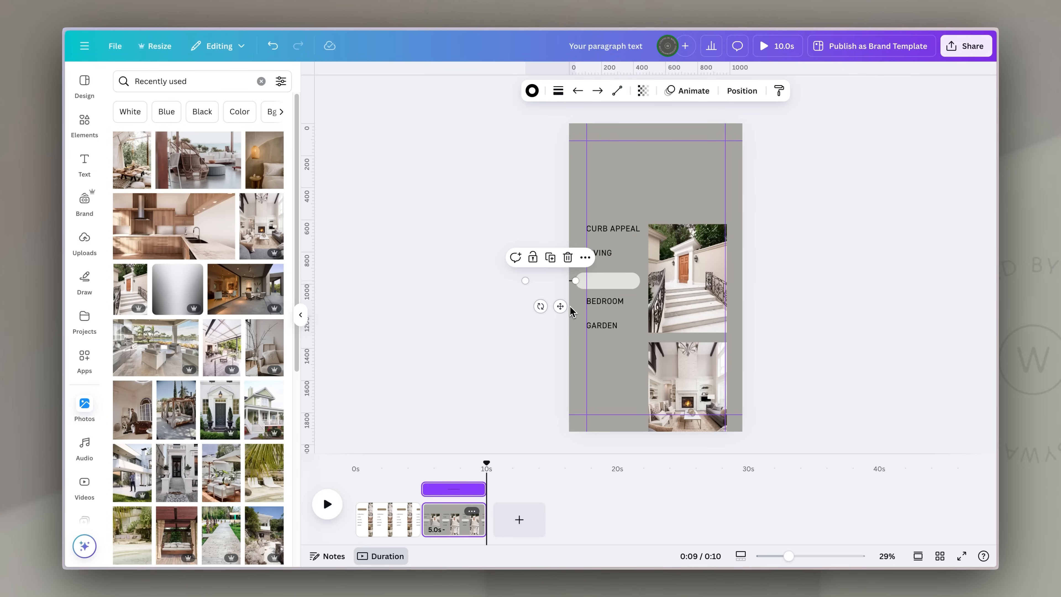
click(558, 90)
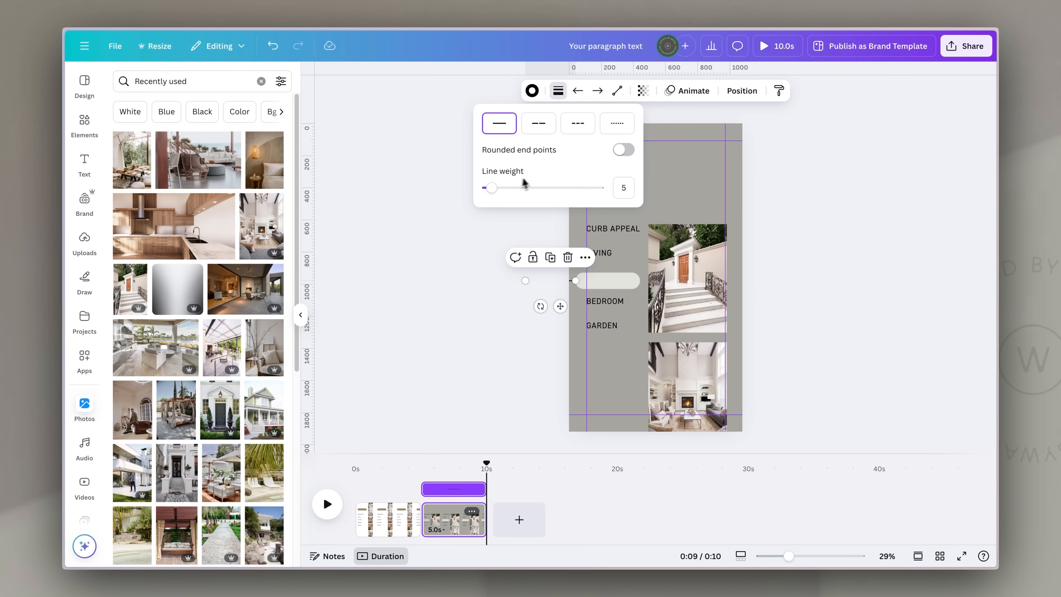
click(532, 92)
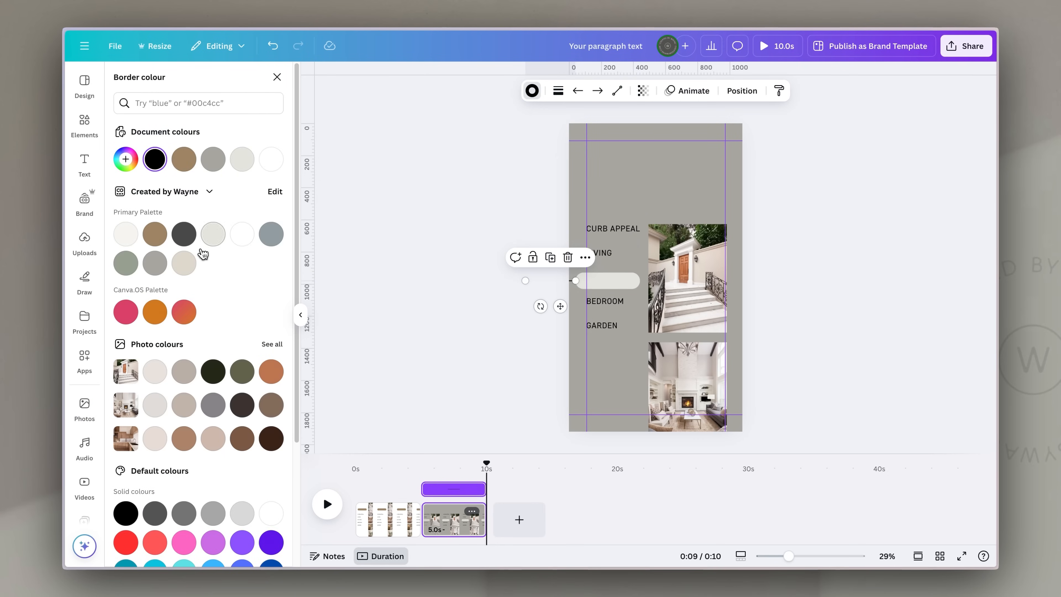
click(213, 234)
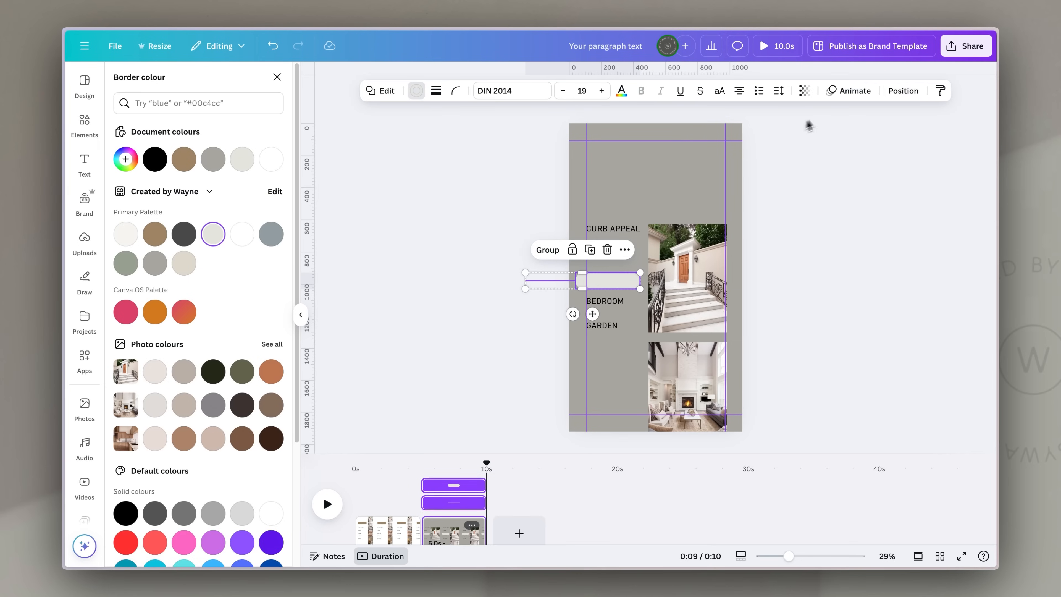
Reorder the second page's line and rounded bar to sit behind the room labels, just above the background.
click(903, 91)
click(249, 104)
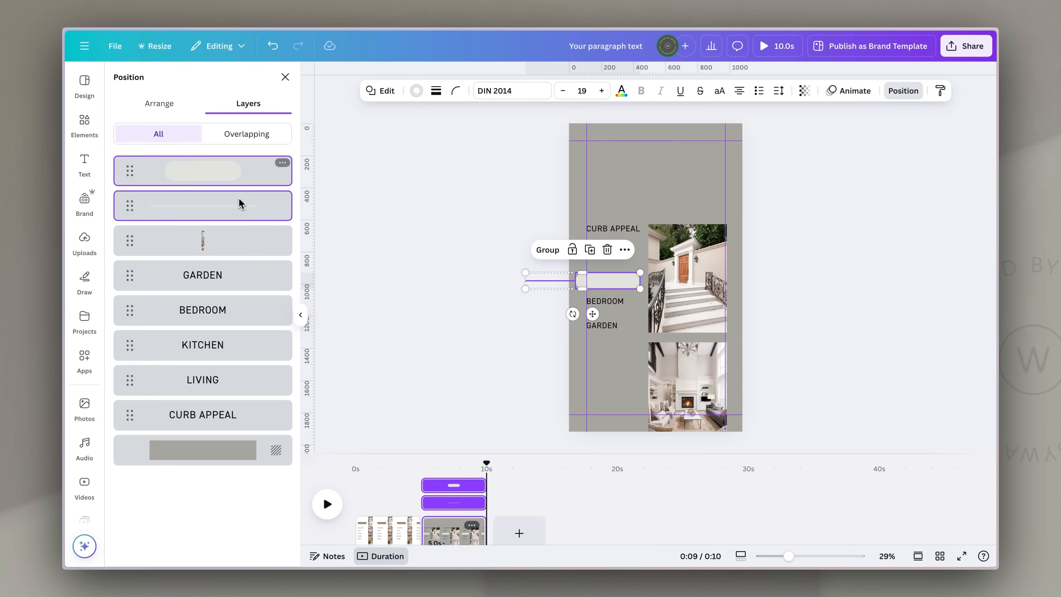
drag(249, 216, 252, 436)
click(804, 247)
Move the five room labels down slightly together so KITCHEN is vertically centred on the bar.
click(632, 277)
click(617, 281)
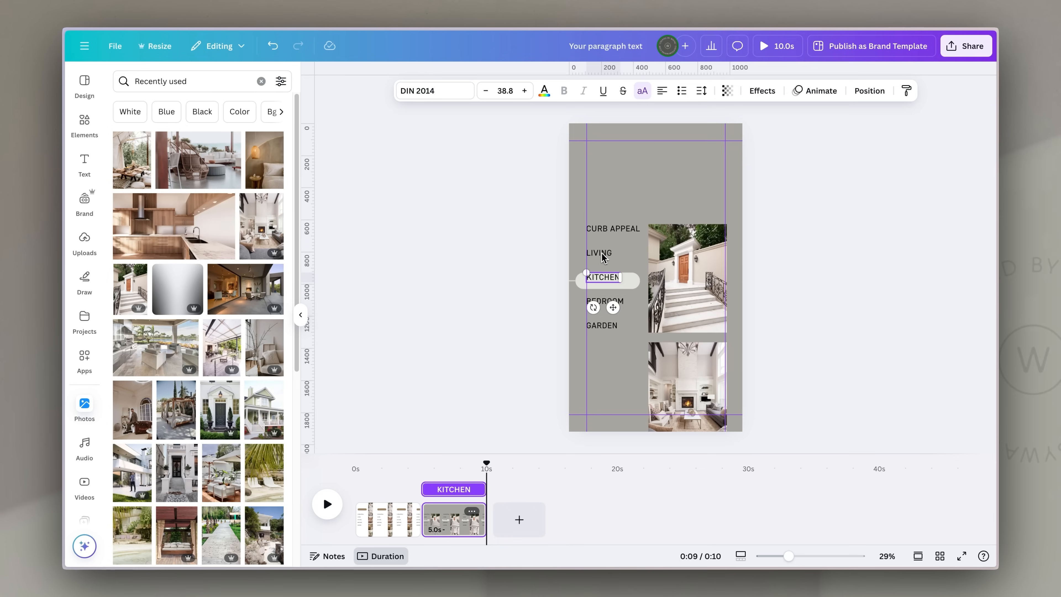
drag(610, 177, 612, 354)
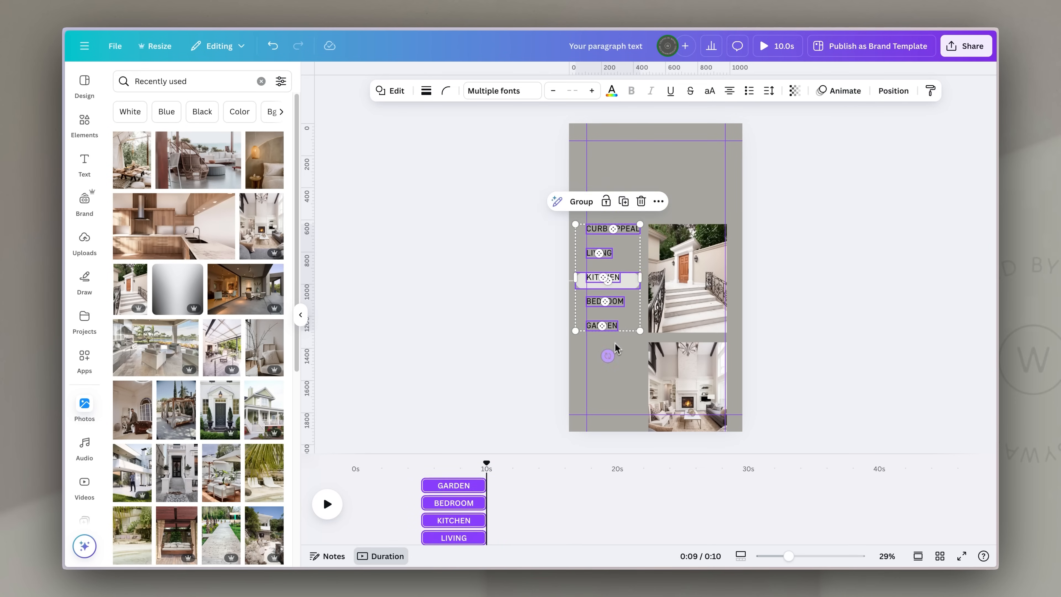
shift+click(633, 285)
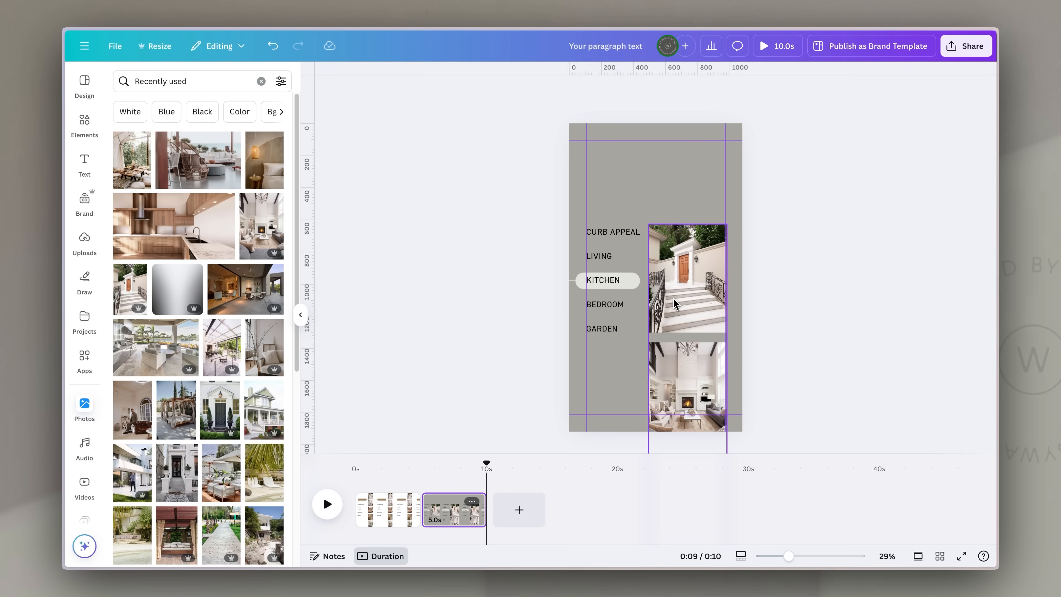
Move all five room labels down and slightly left together so CURB APPEAL sits centred on the bar.
click(627, 232)
shift+click(604, 256)
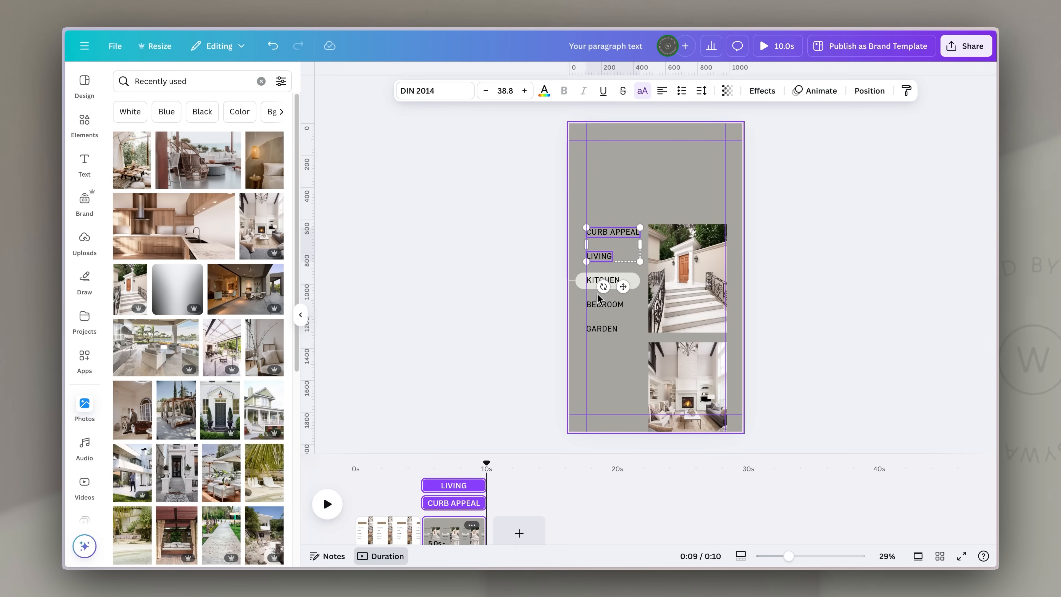
shift+click(596, 283)
shift+click(597, 305)
shift+click(602, 331)
drag(633, 239, 644, 279)
key(shift+Left)
key(shift+Left)
key(shift+Left)
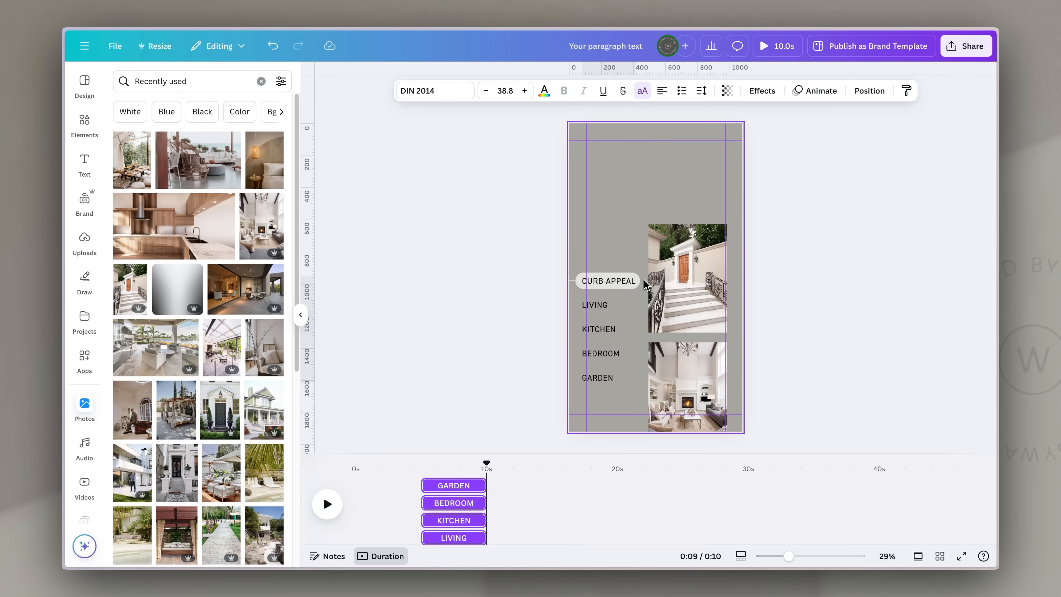
click(836, 213)
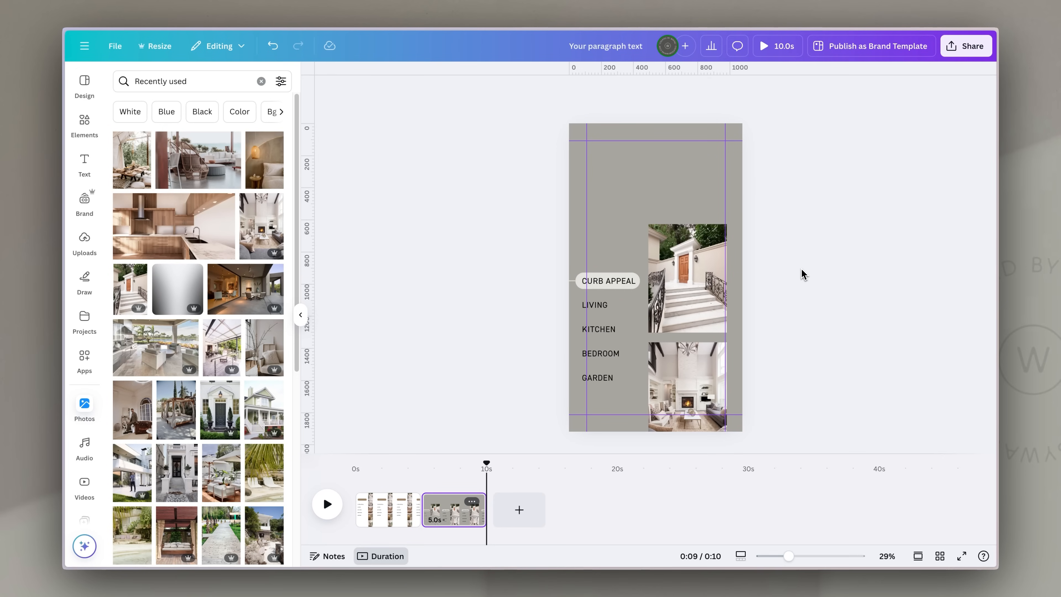
Duplicate the second page and go to the copy.
click(449, 517)
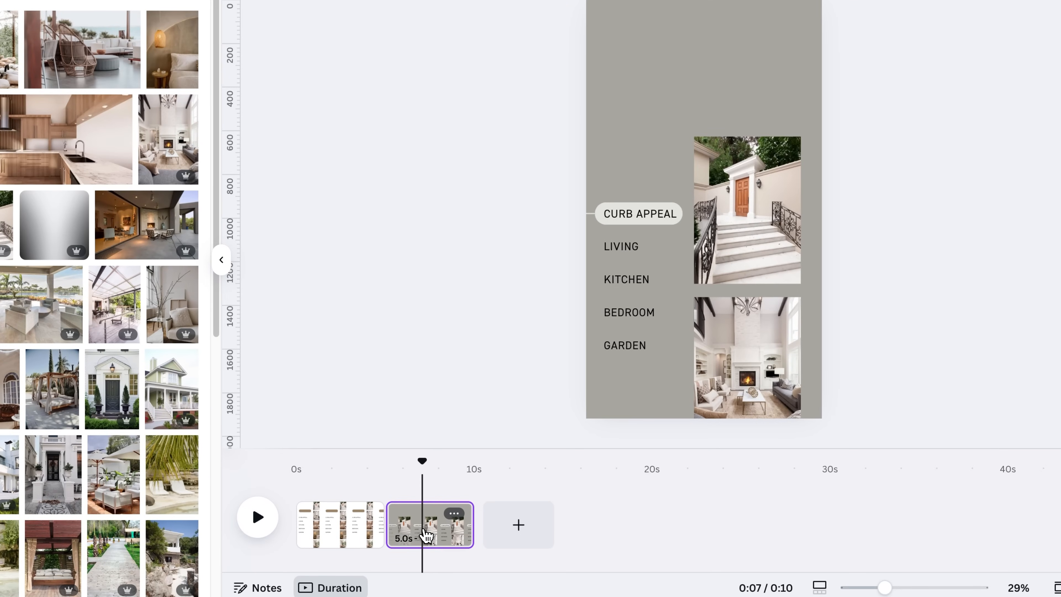
key(ctrl+d)
click(513, 522)
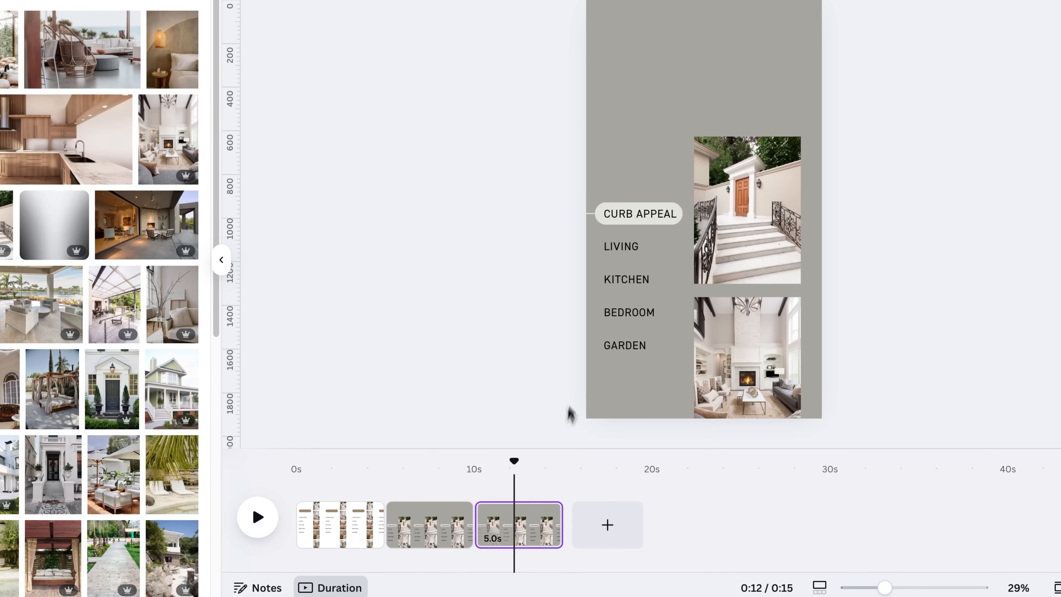
Raise the five labels on the copied page until LIVING sits on the bar, and raise the photo column to centre the living-room photo.
click(613, 288)
shift+click(602, 313)
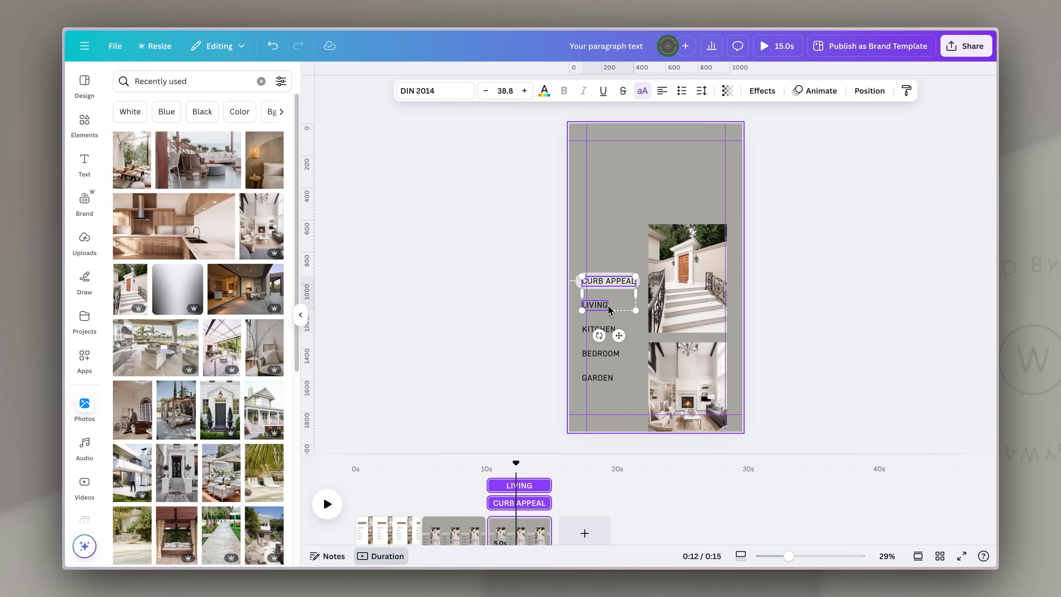
shift+click(609, 330)
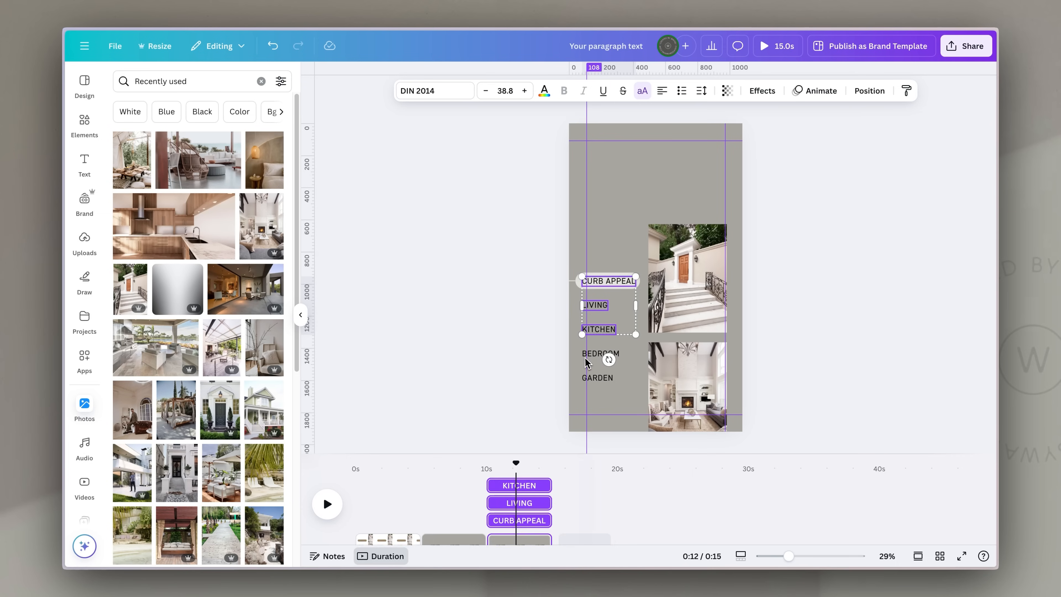
shift+click(591, 357)
shift+click(602, 378)
click(801, 251)
drag(697, 261, 727, 155)
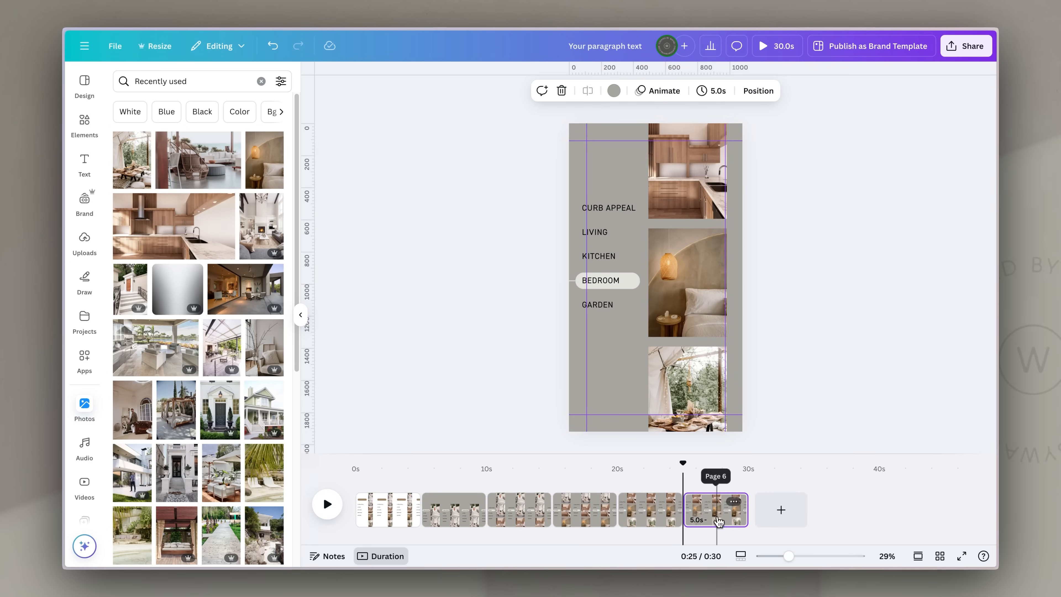
Raise the room labels on page 6 so GARDEN sits on the bar.
click(610, 246)
mouse_move(718, 476)
mouse_down()
mouse_move(430, 480)
mouse_move(430, 464)
mouse_move(711, 481)
mouse_up()
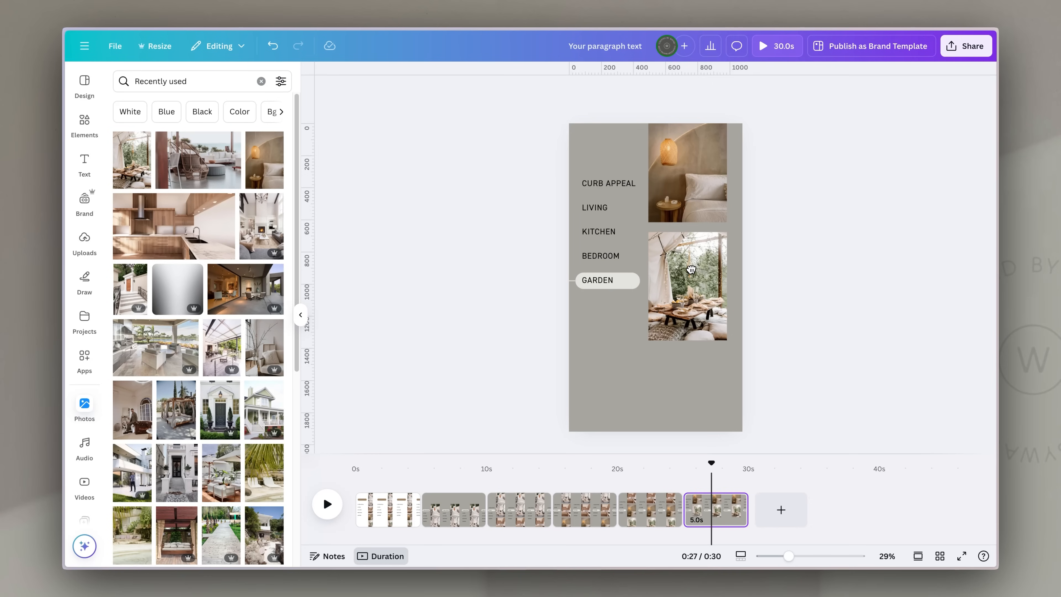
Set the GARDEN label's transparency to 10 on the page where CURB APPEAL is highlighted.
click(430, 463)
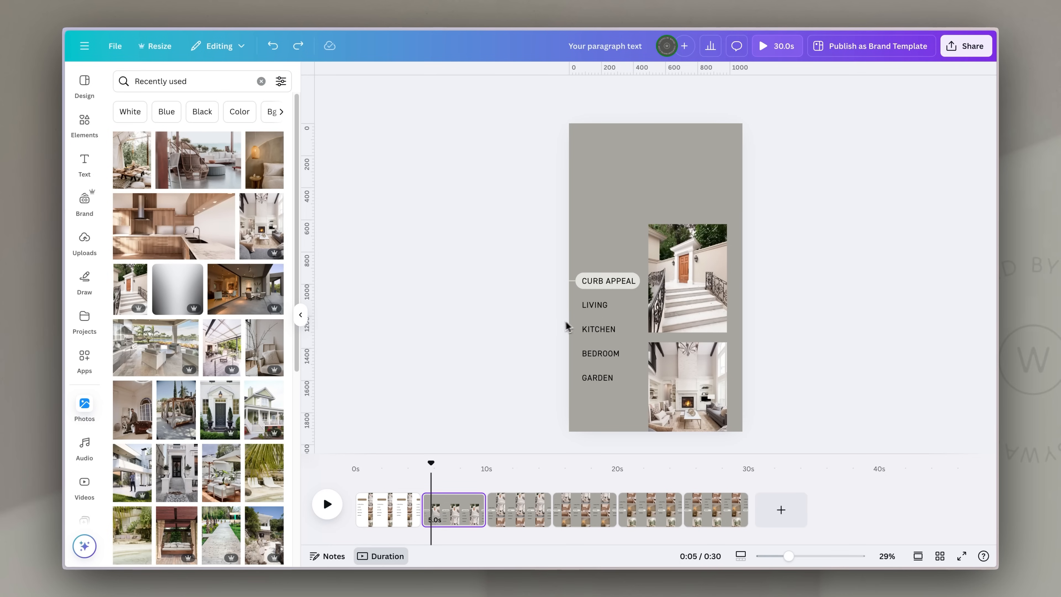
drag(556, 302, 627, 396)
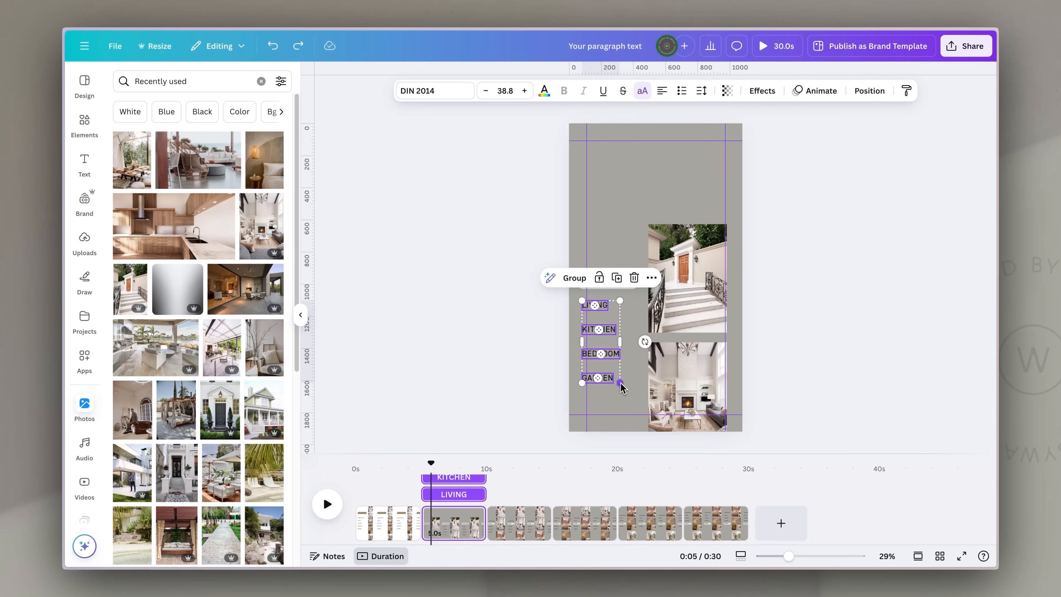
click(463, 275)
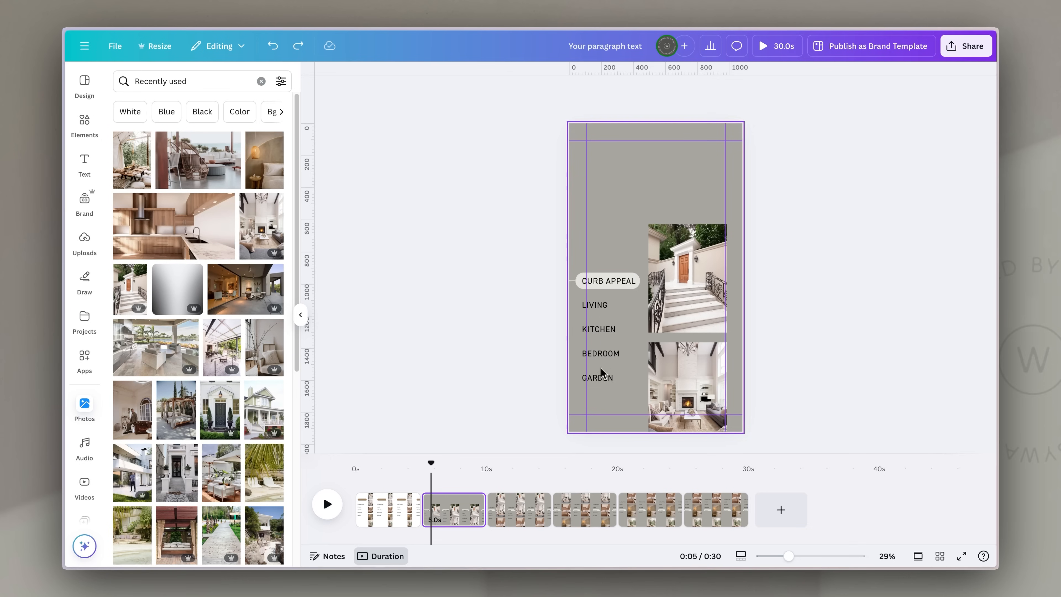
click(605, 383)
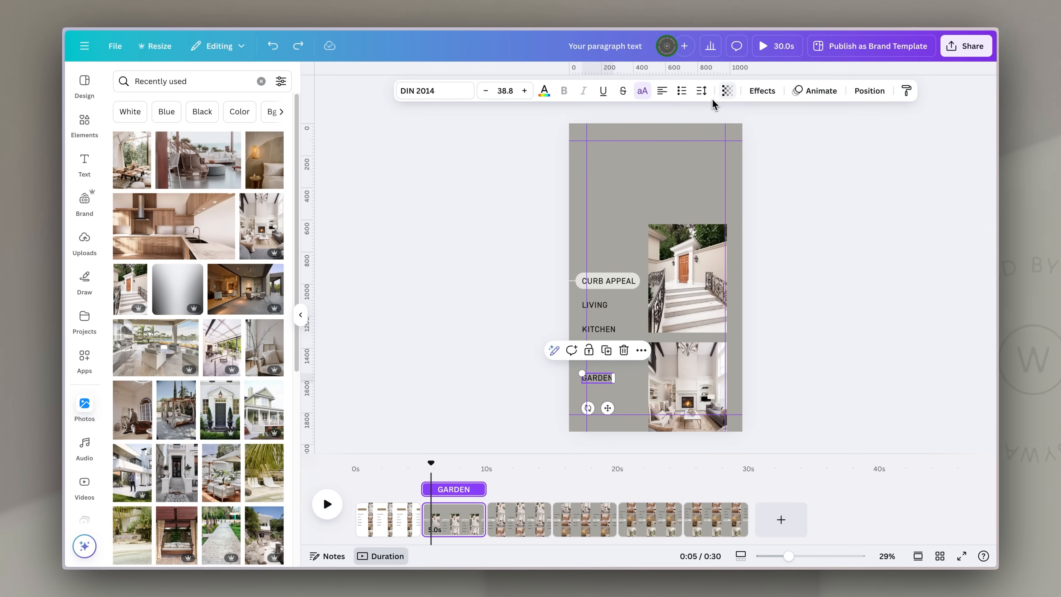
click(727, 91)
text(10)
key(Return)
click(852, 318)
click(548, 397)
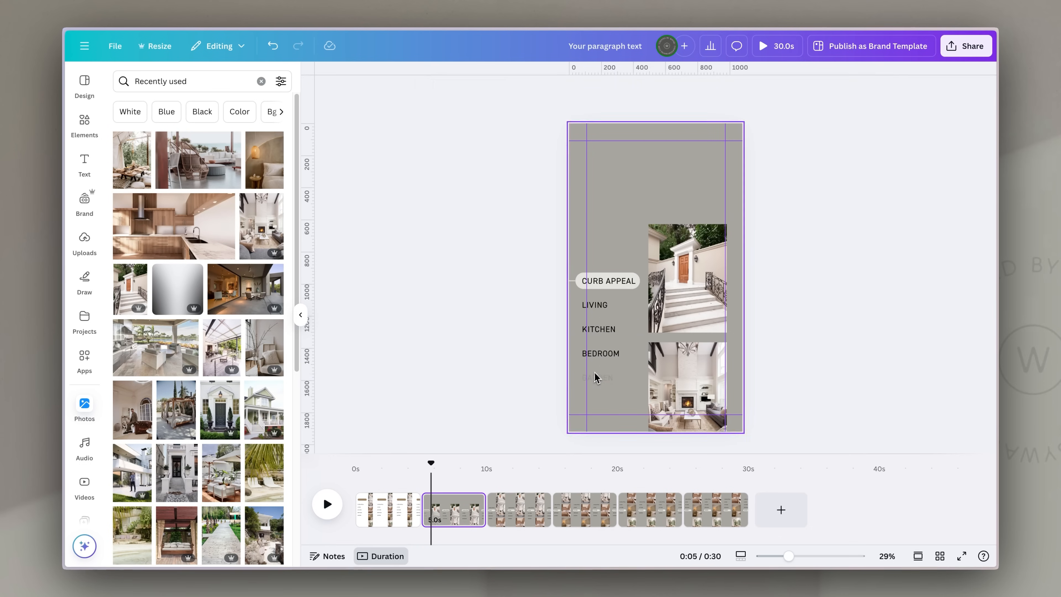
Fade the BEDROOM, KITCHEN and LIVING labels on the same page, making each one stronger the nearer it is to the bar.
click(599, 353)
click(727, 91)
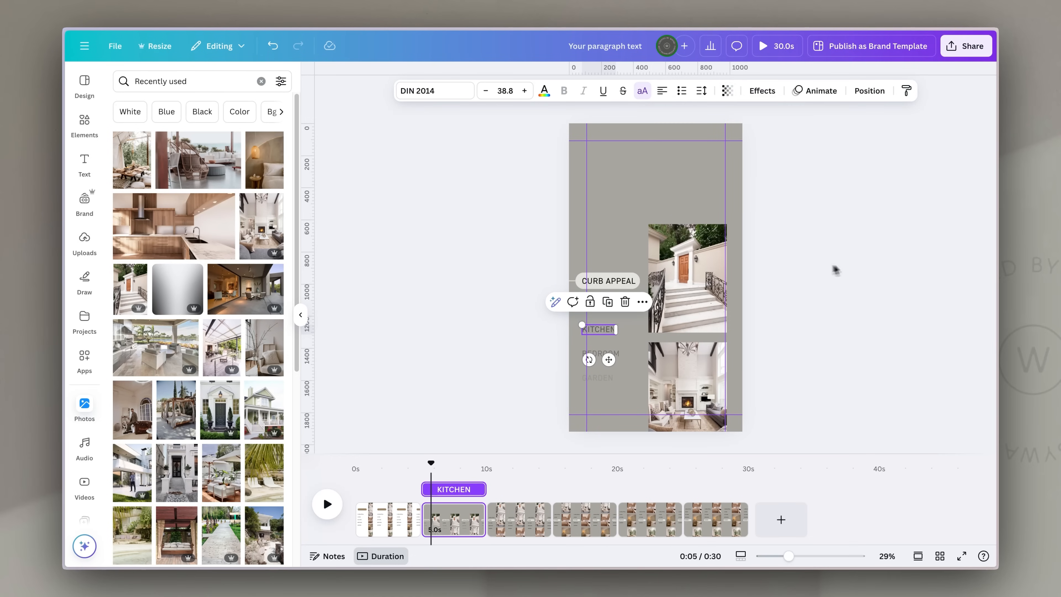
click(832, 266)
click(595, 305)
click(808, 299)
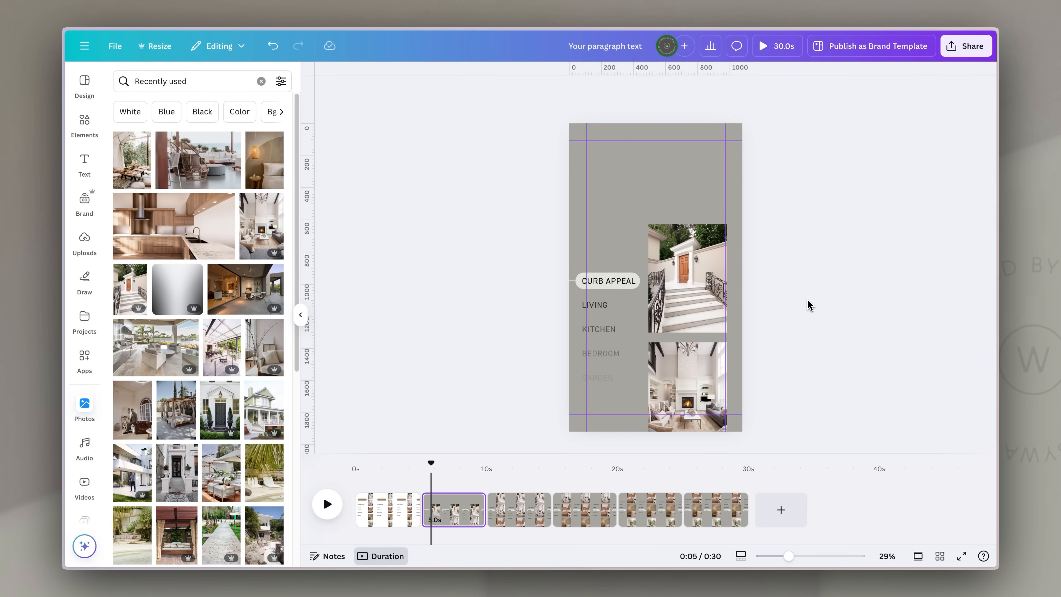
Set label transparency on the LIVING page to 70 for CURB APPEAL and KITCHEN, 50 for BEDROOM and 30 for GARDEN.
click(605, 308)
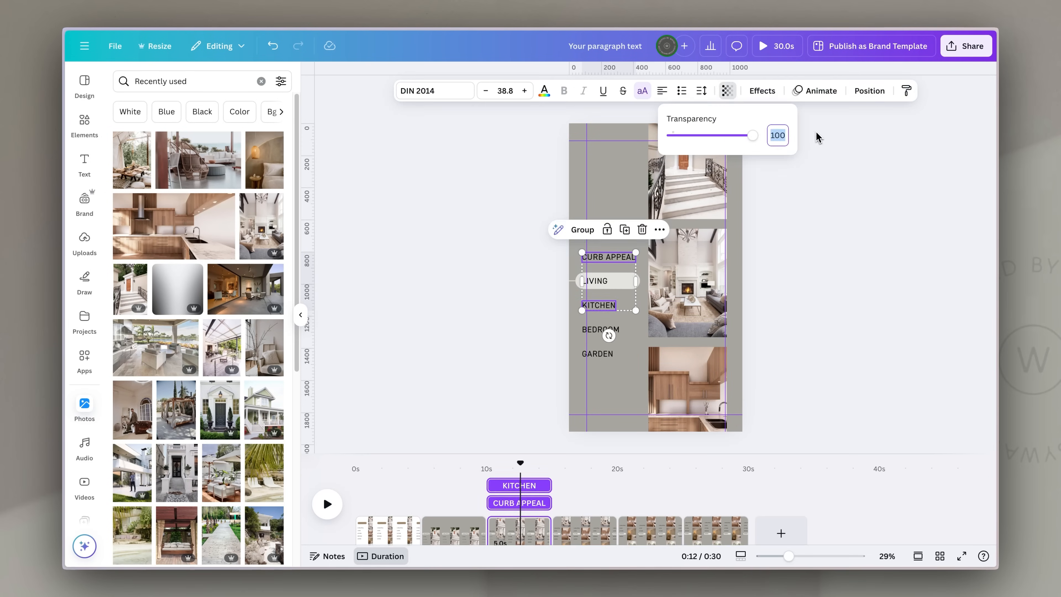
text(70)
click(599, 330)
click(728, 90)
click(777, 135)
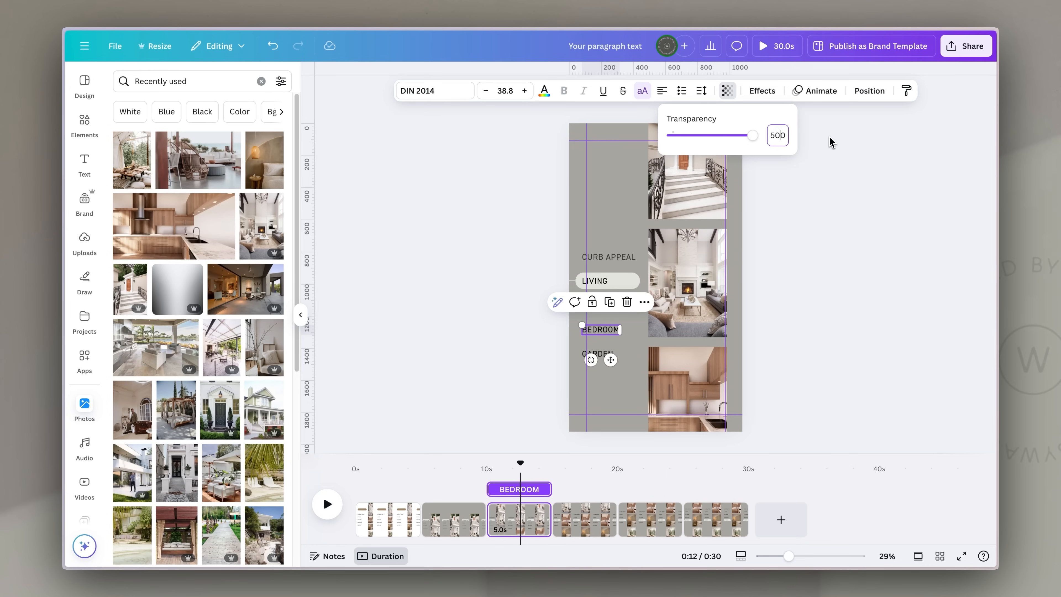
text(50)
click(602, 354)
click(727, 91)
text(30)
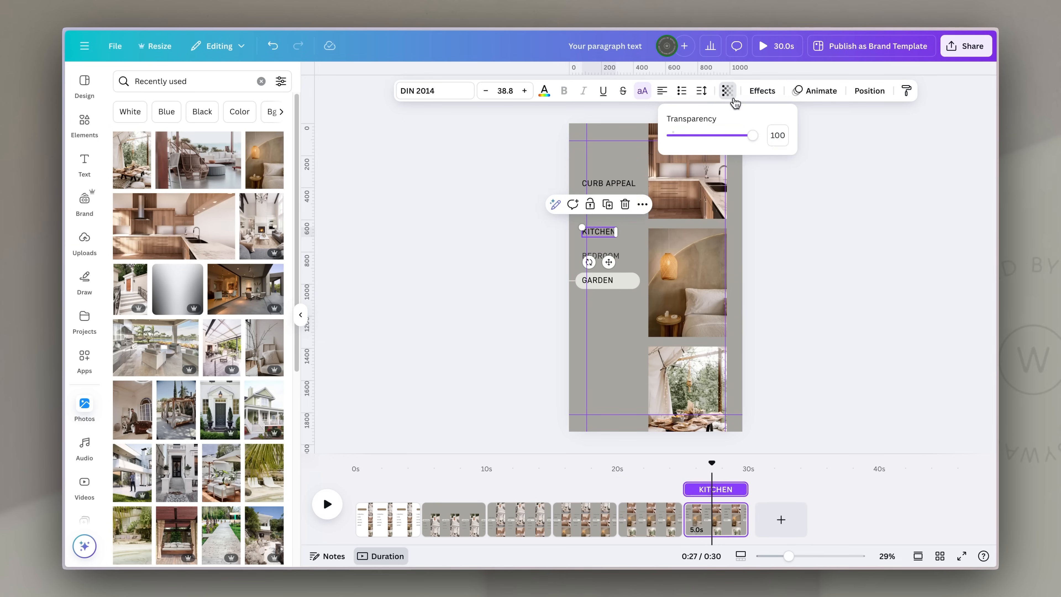
Fade the labels above GARDEN on the last page progressively, with LIVING at 30, and review the fades across the pages.
click(731, 224)
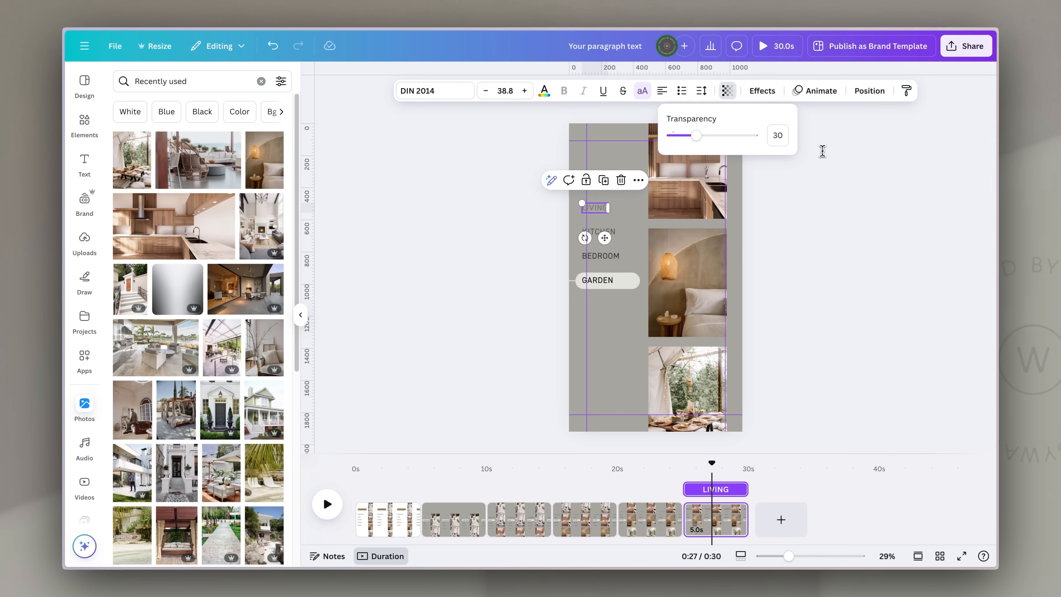
click(702, 90)
click(429, 470)
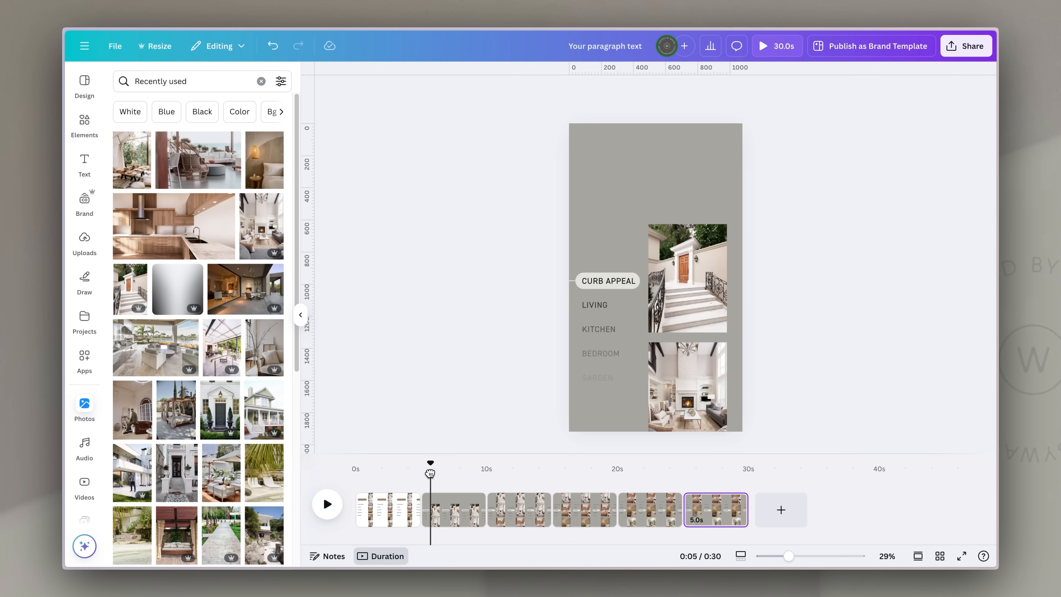
drag(481, 476, 633, 487)
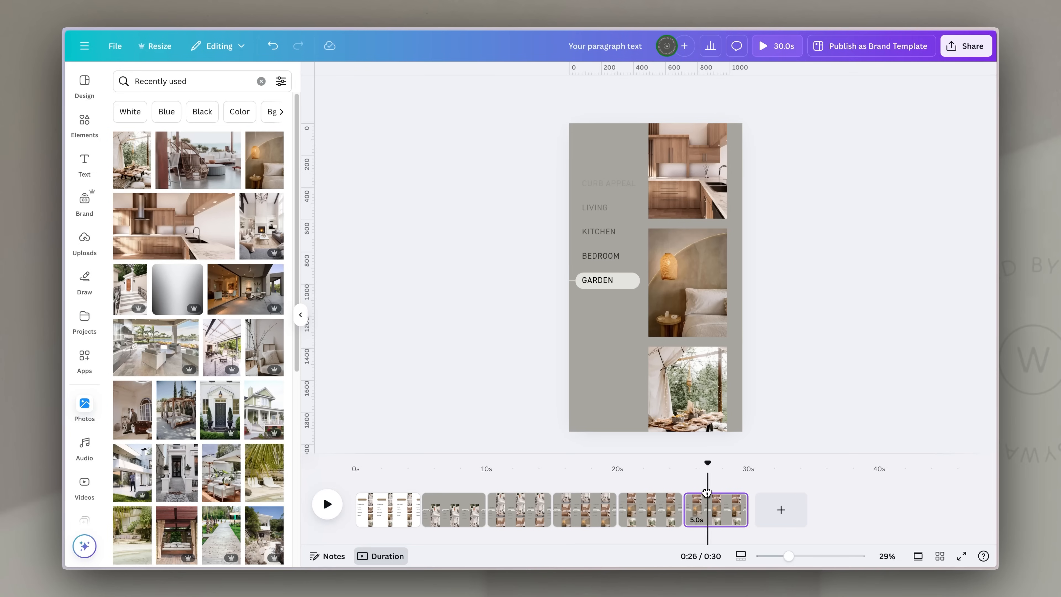
Delete the original white first page.
click(381, 510)
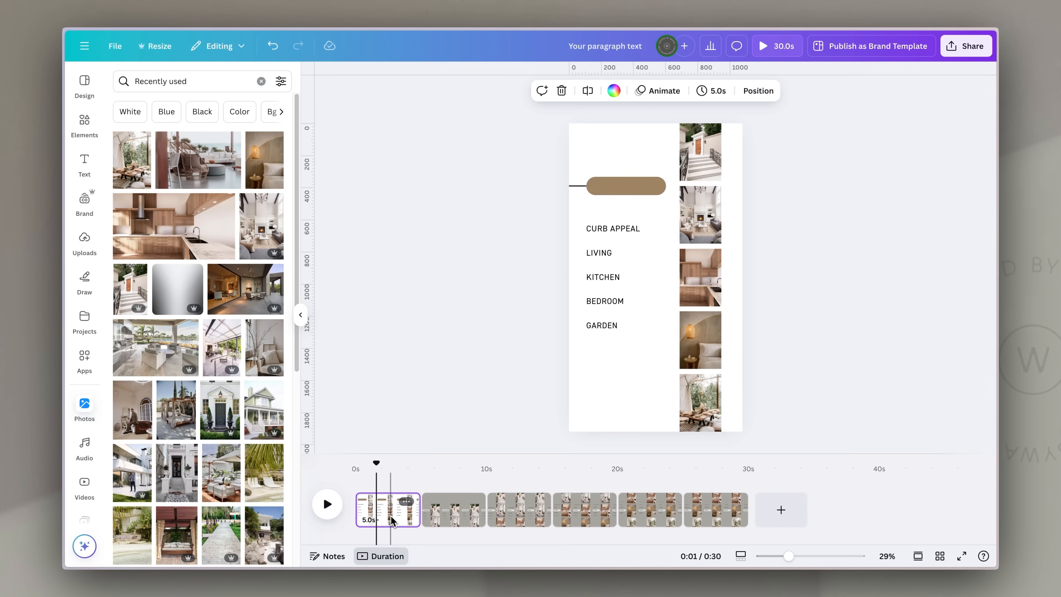
key(Delete)
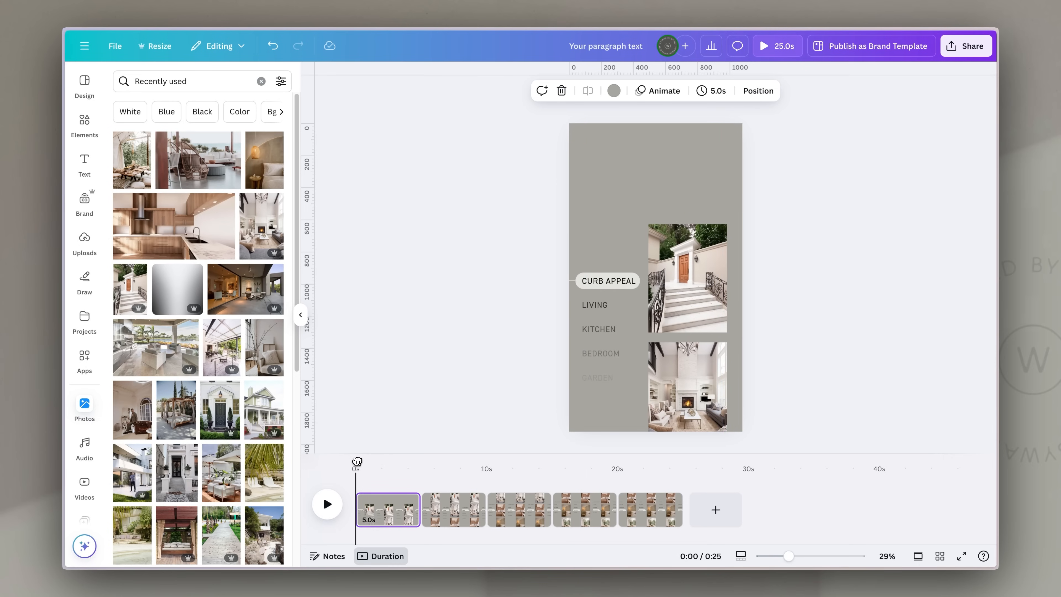
Add a blank grey page at the start of the video and another at the end.
click(715, 517)
drag(712, 507, 367, 507)
click(781, 525)
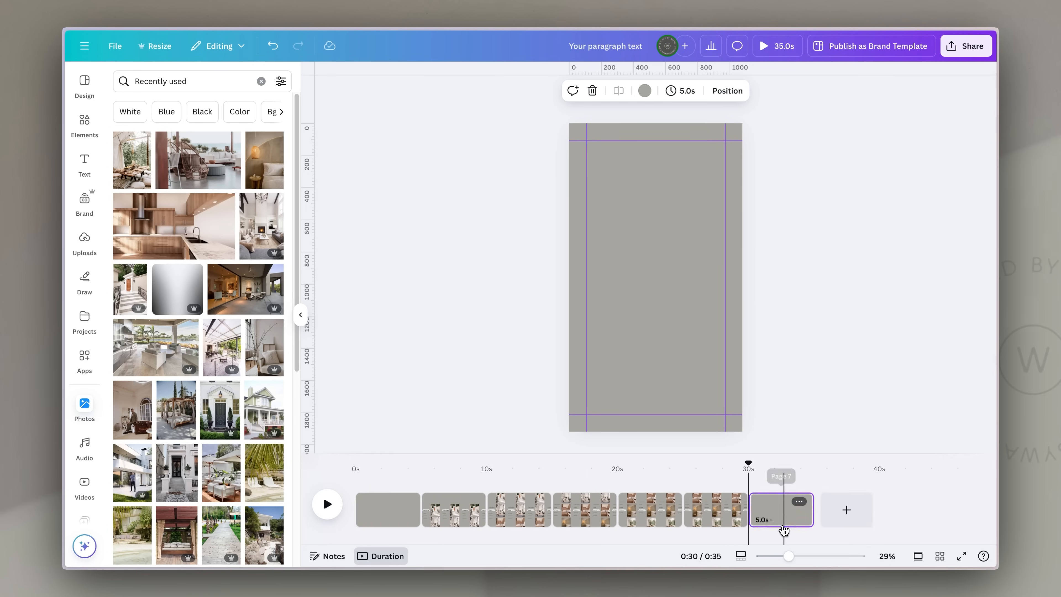
click(389, 502)
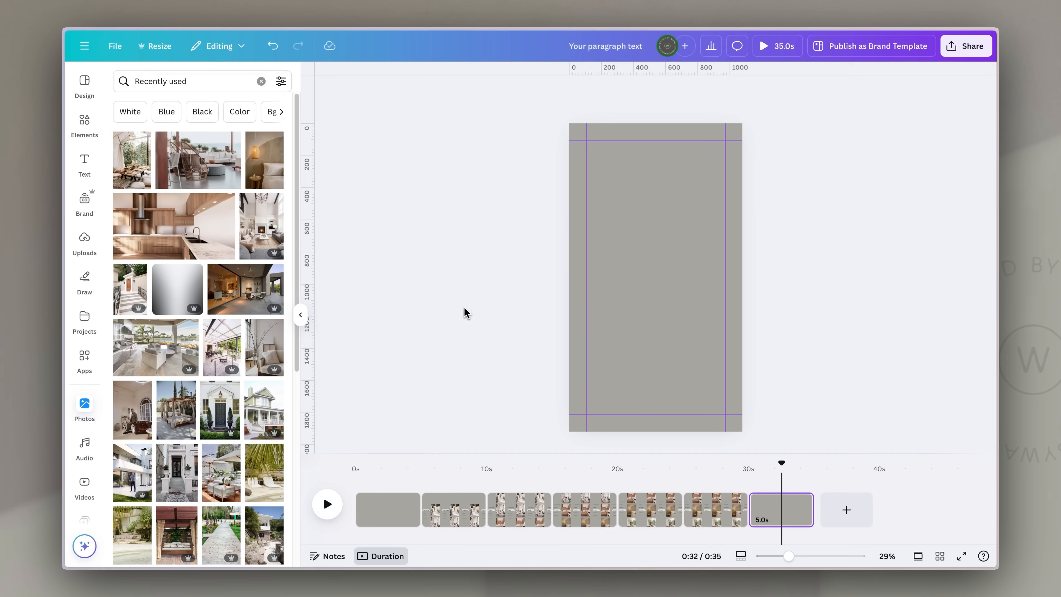
Search the templates for "real estate luxury" and open the Luxury Real Estate Marketing Instagram Reel template.
click(95, 92)
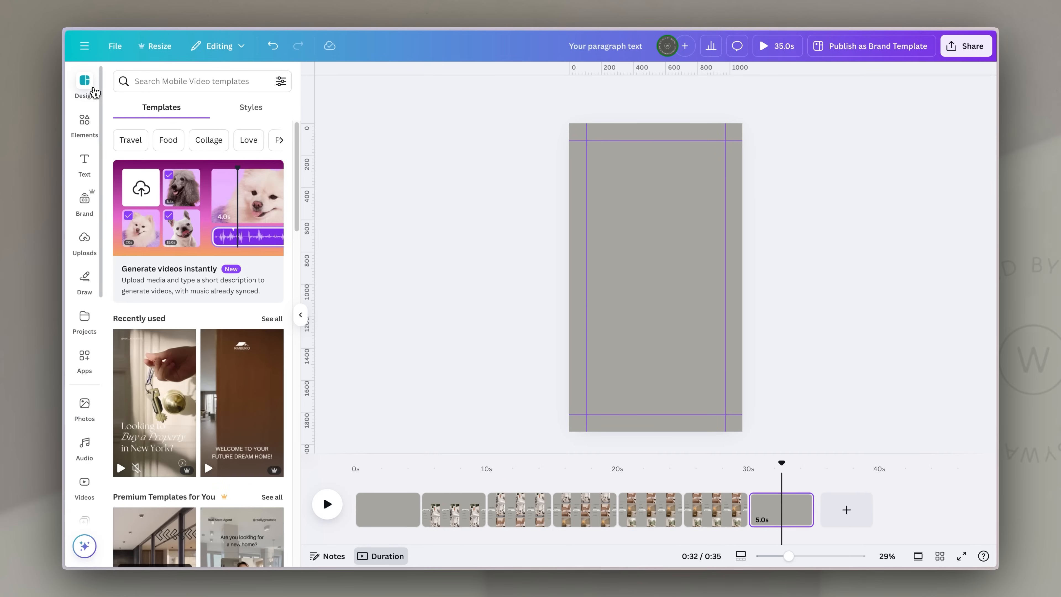
click(176, 84)
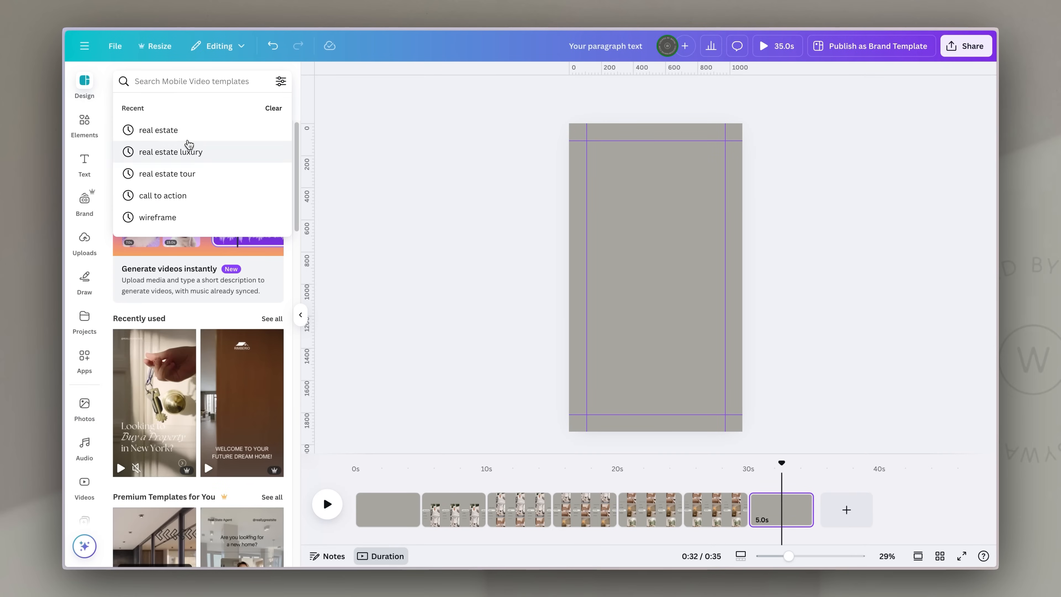
click(188, 151)
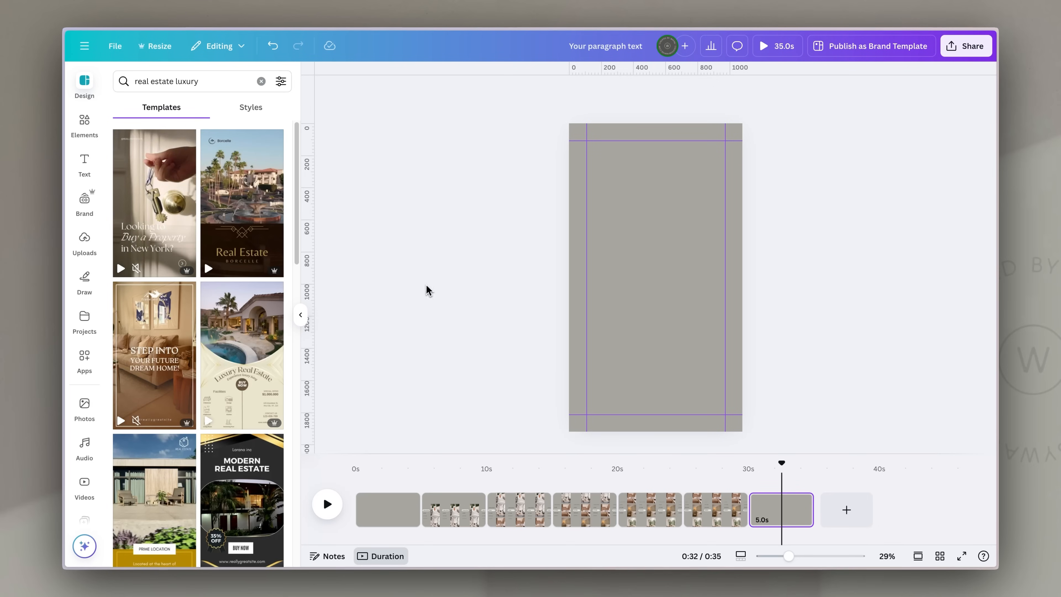
mouse_move(177, 198)
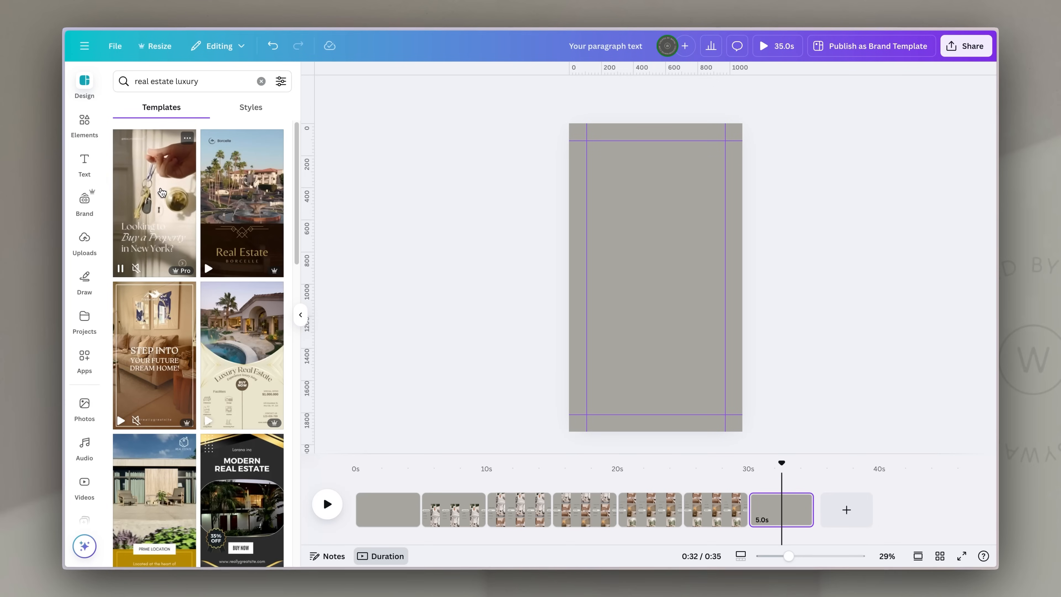
click(163, 193)
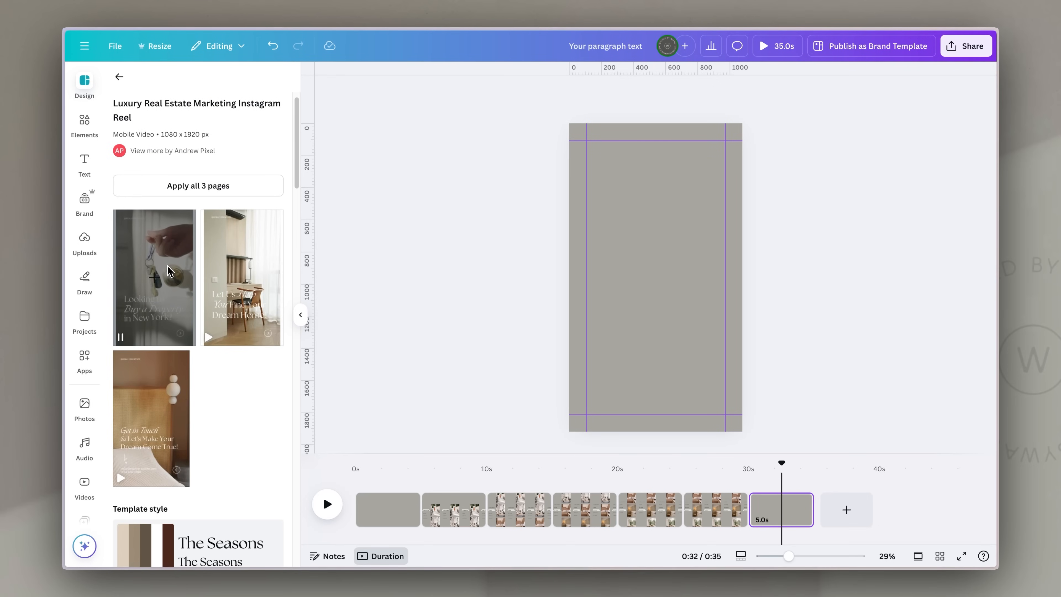
Apply the template's Buy a Property page as the opening page and its Get in Touch page to the blank grey closing page.
mouse_move(161, 395)
mouse_move(163, 337)
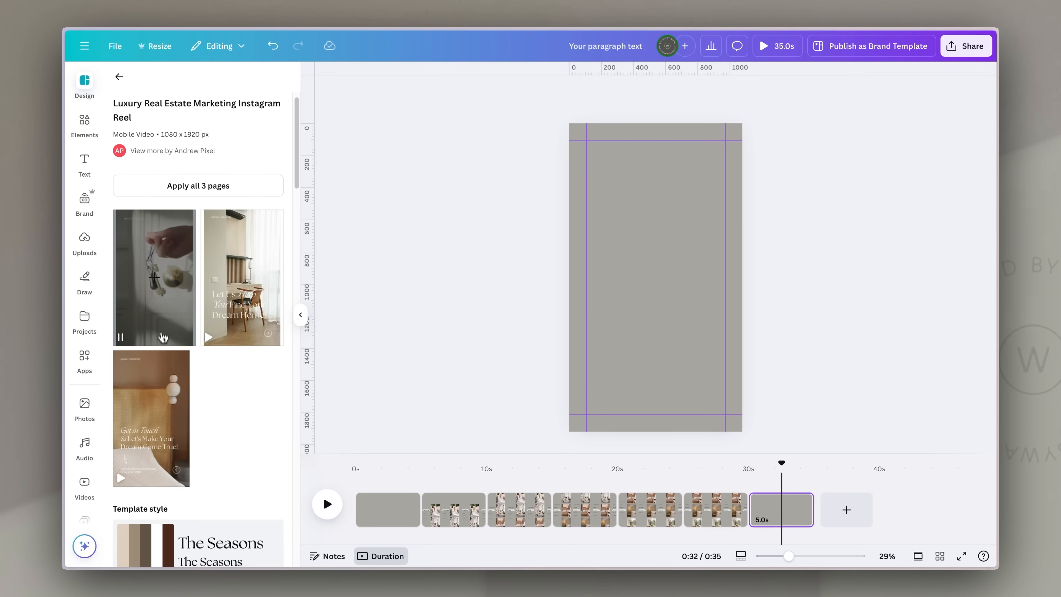
click(164, 283)
drag(781, 510, 844, 518)
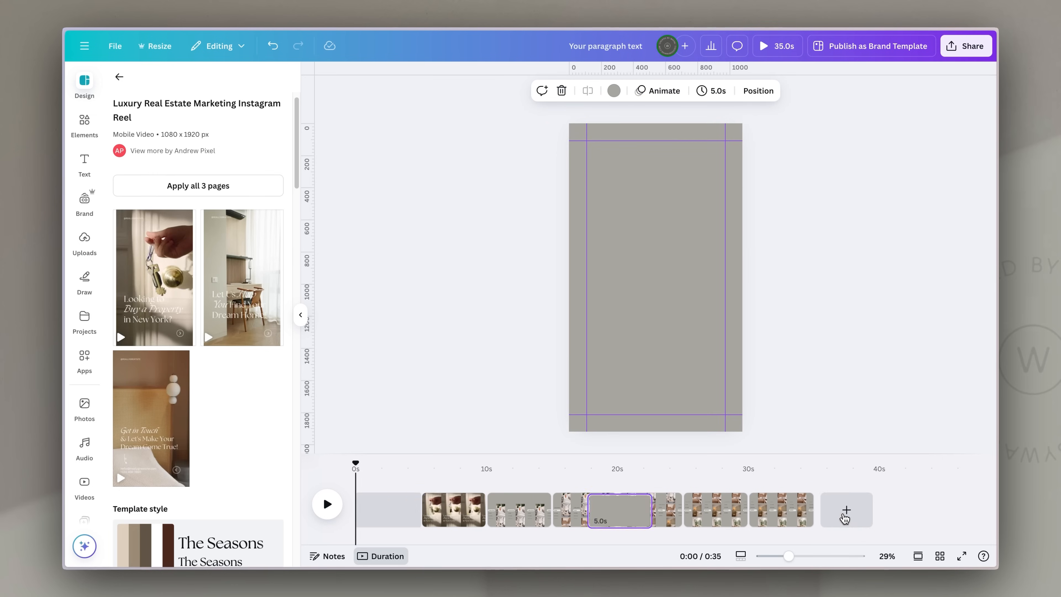
drag(395, 518, 815, 517)
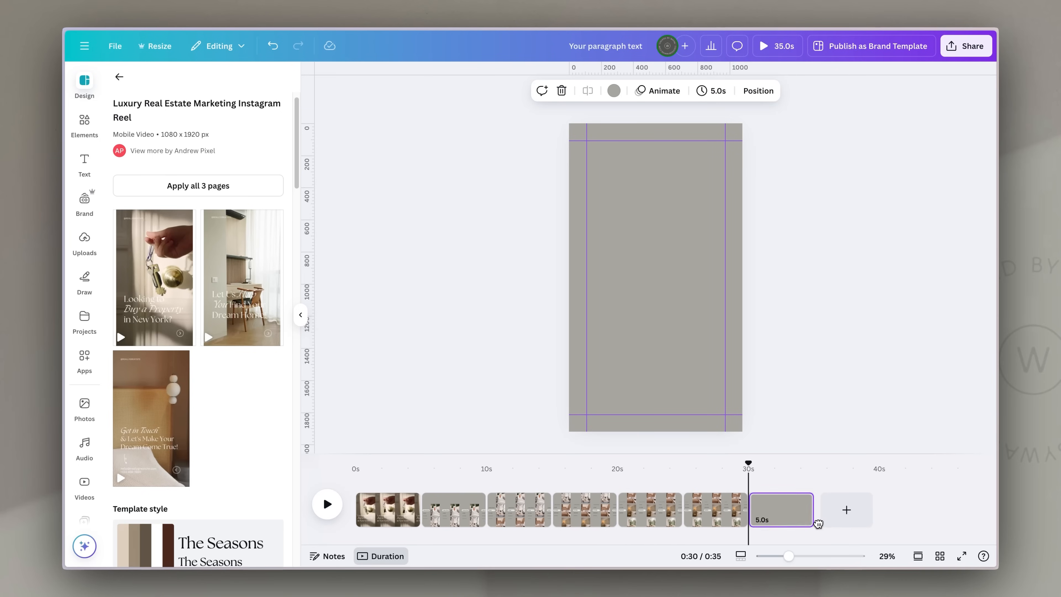
click(152, 404)
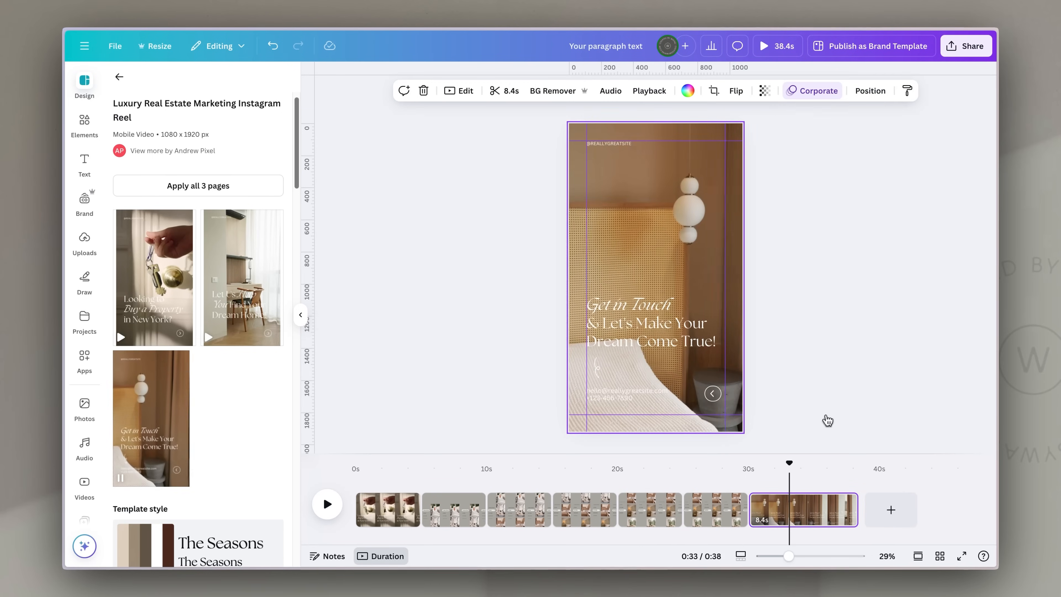
Set the contrast of the opening page's background video to -95 and its brightness to -24.
click(397, 509)
click(467, 512)
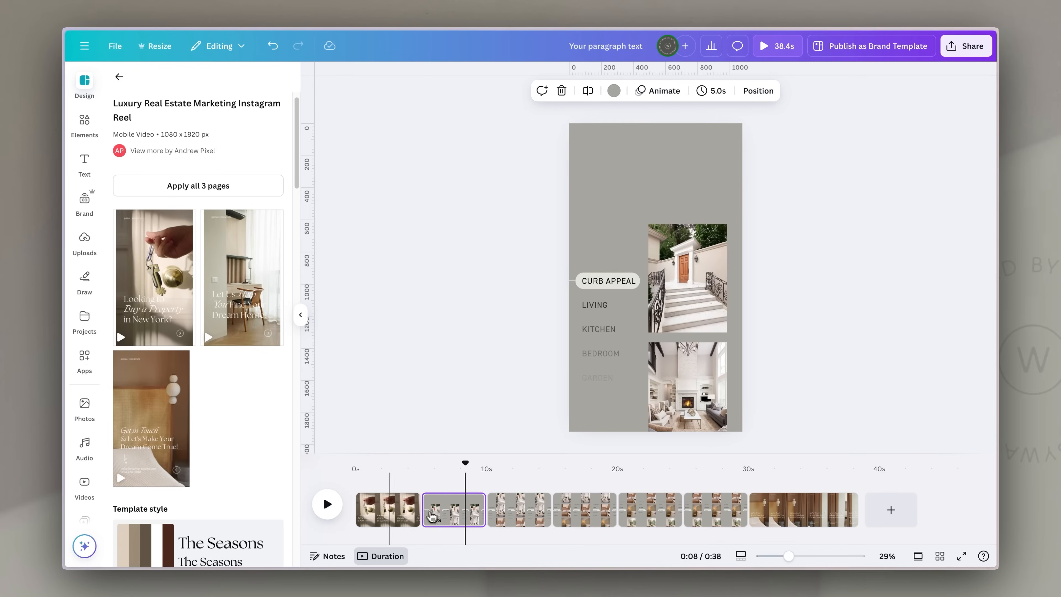
click(387, 520)
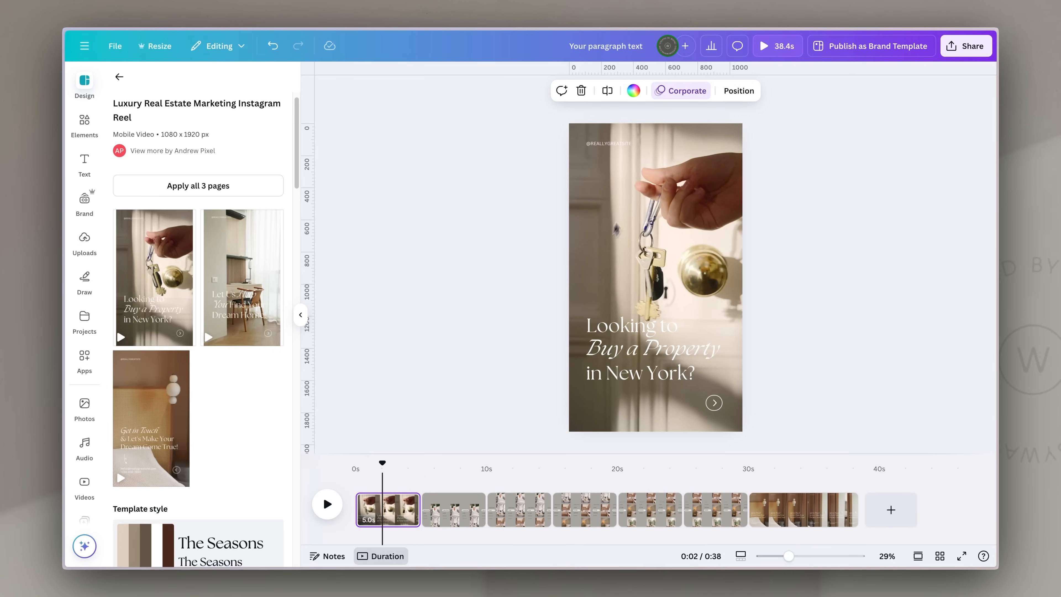
click(707, 136)
click(467, 94)
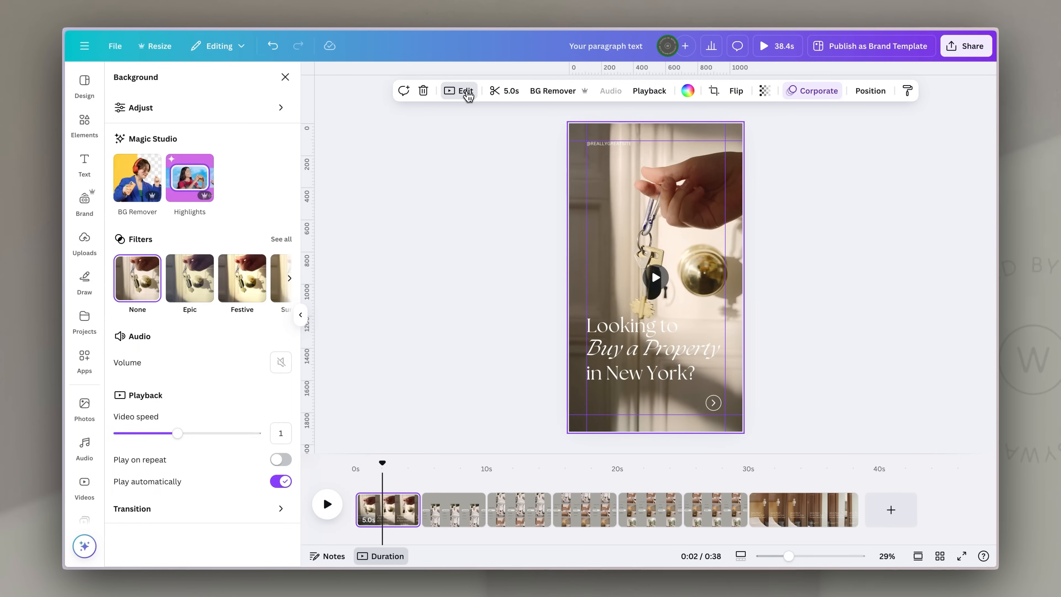
click(179, 119)
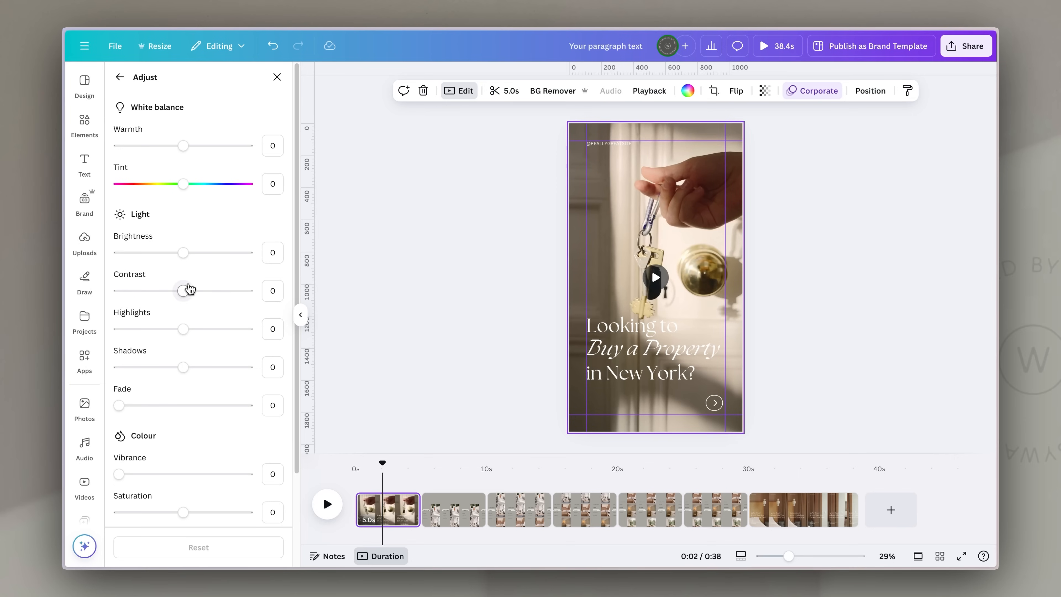
drag(186, 289, 115, 295)
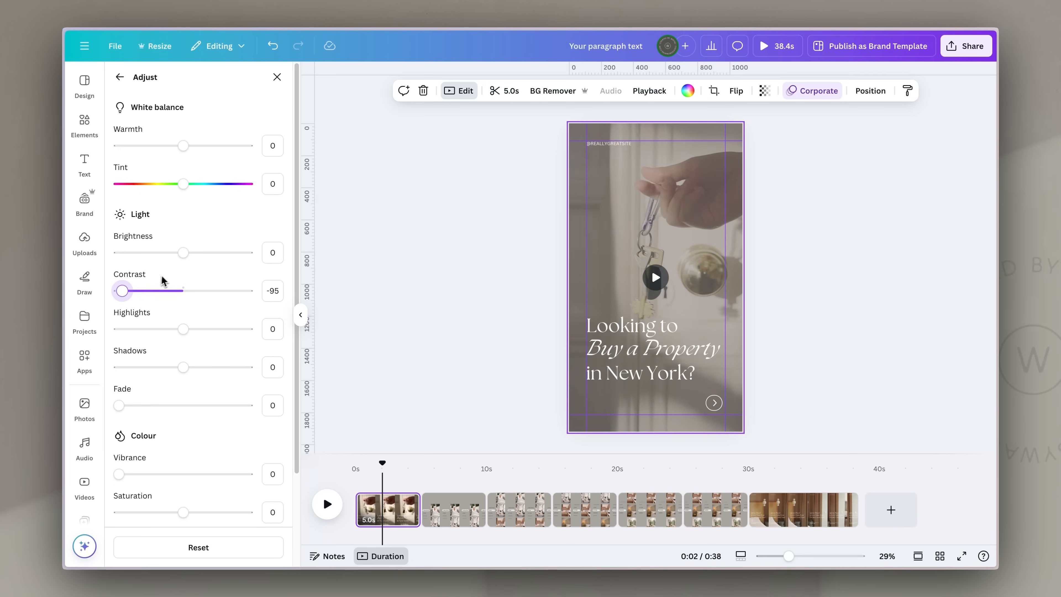
drag(182, 253, 168, 253)
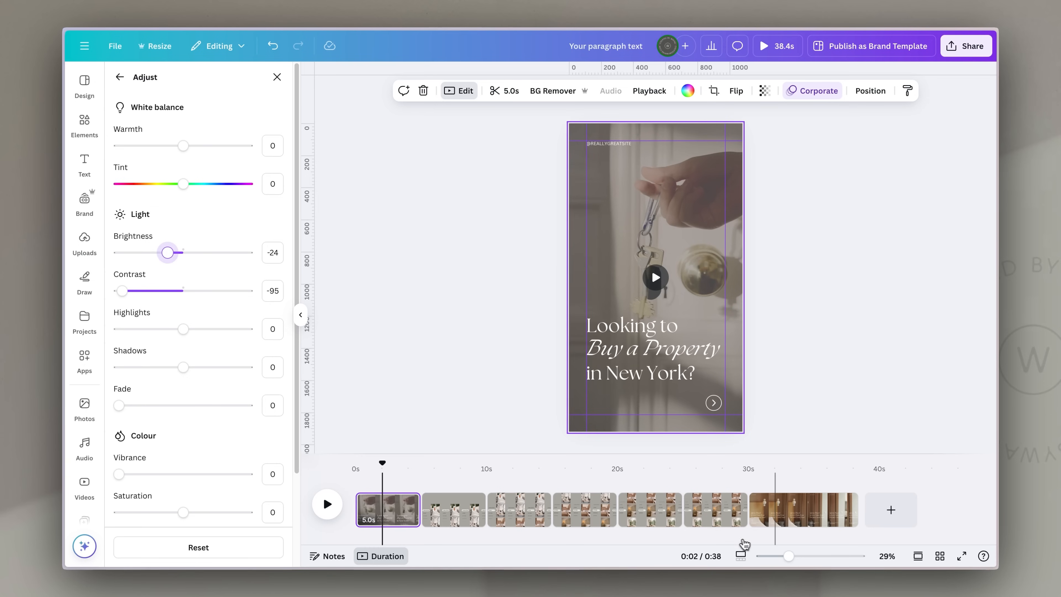
Adjust the closing page's background video to the same muted, darkened look as the opening page.
click(791, 524)
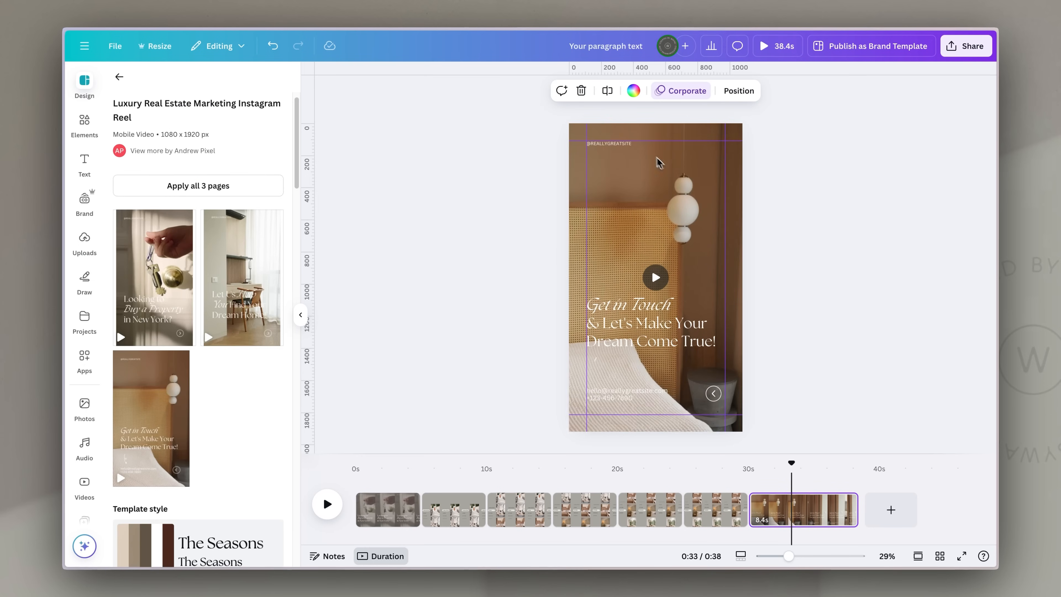
click(606, 131)
click(457, 91)
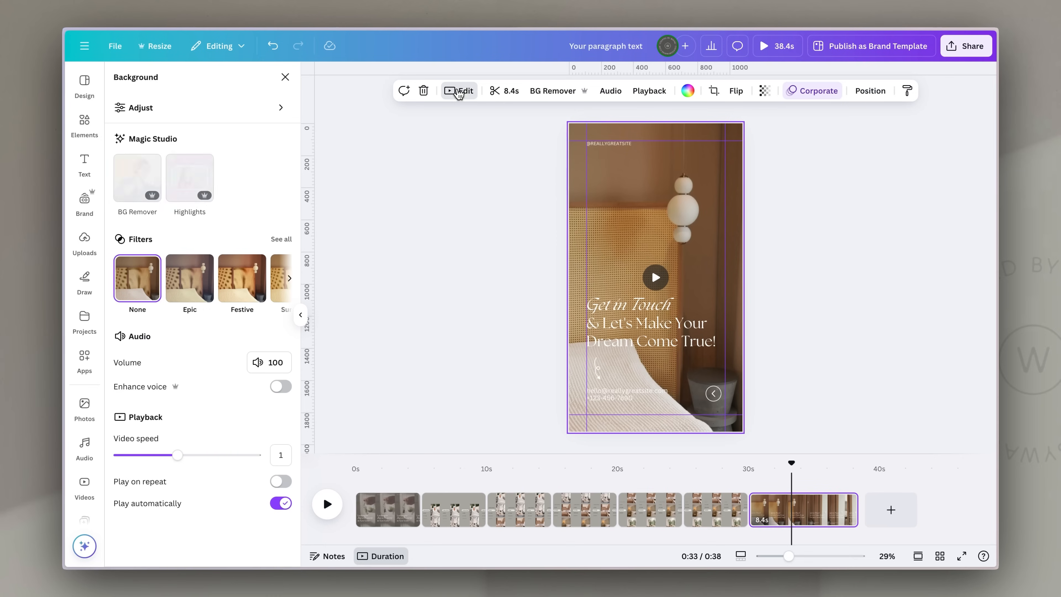
click(152, 116)
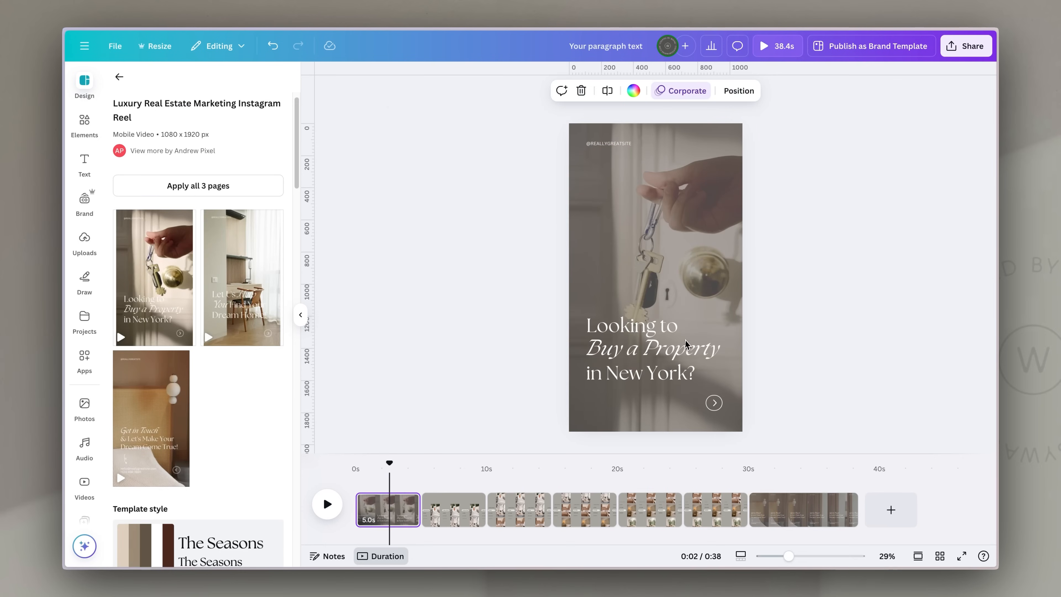
Set the opening page's heading and both closing page heading lines in Freight Big Pro Light.
click(685, 344)
click(437, 90)
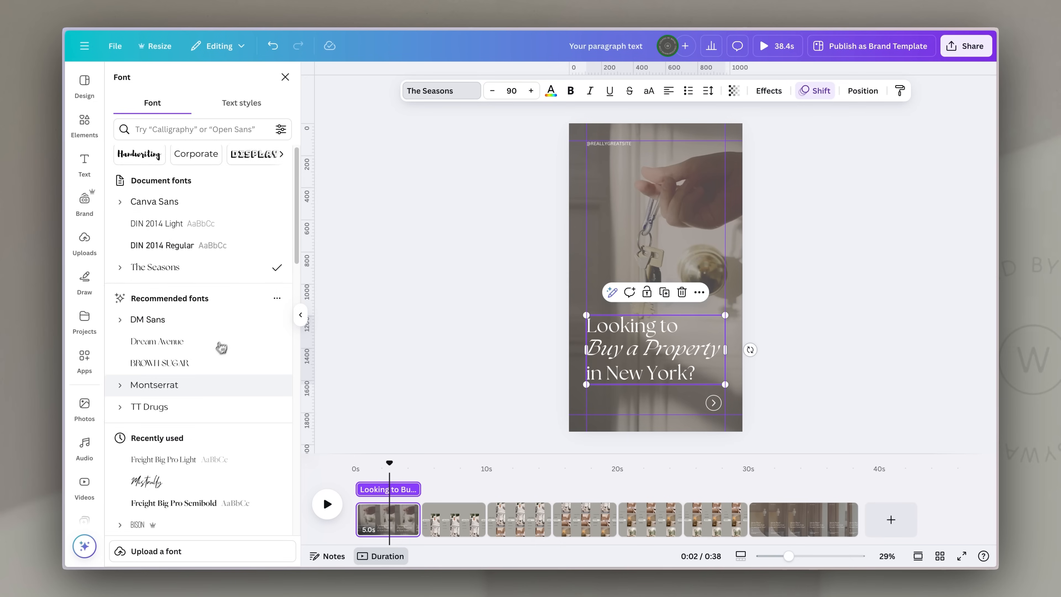
scroll(222, 348, down, 4)
click(238, 280)
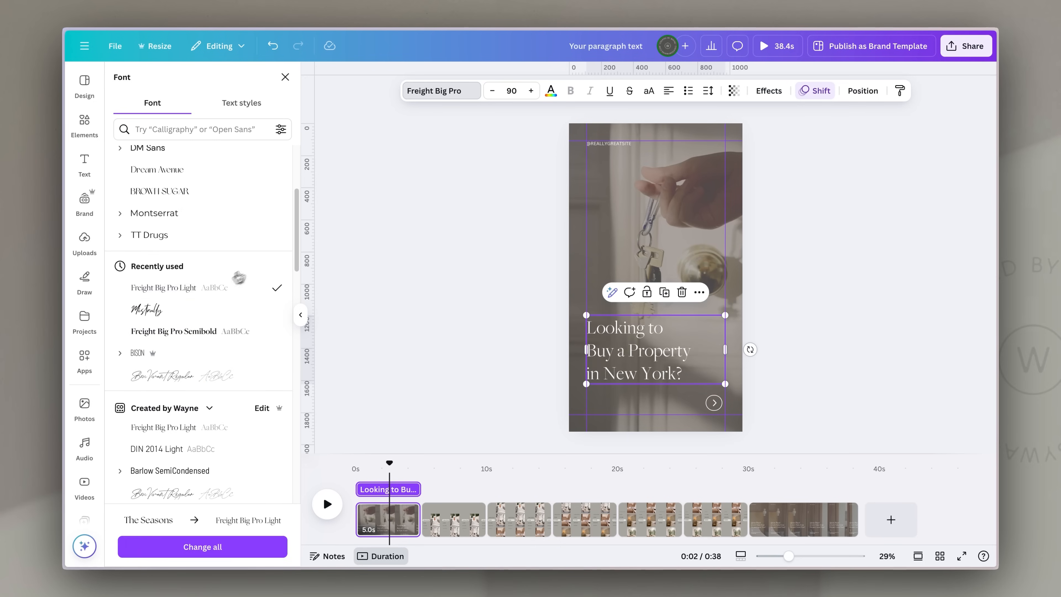
click(794, 530)
click(617, 309)
shift+click(624, 336)
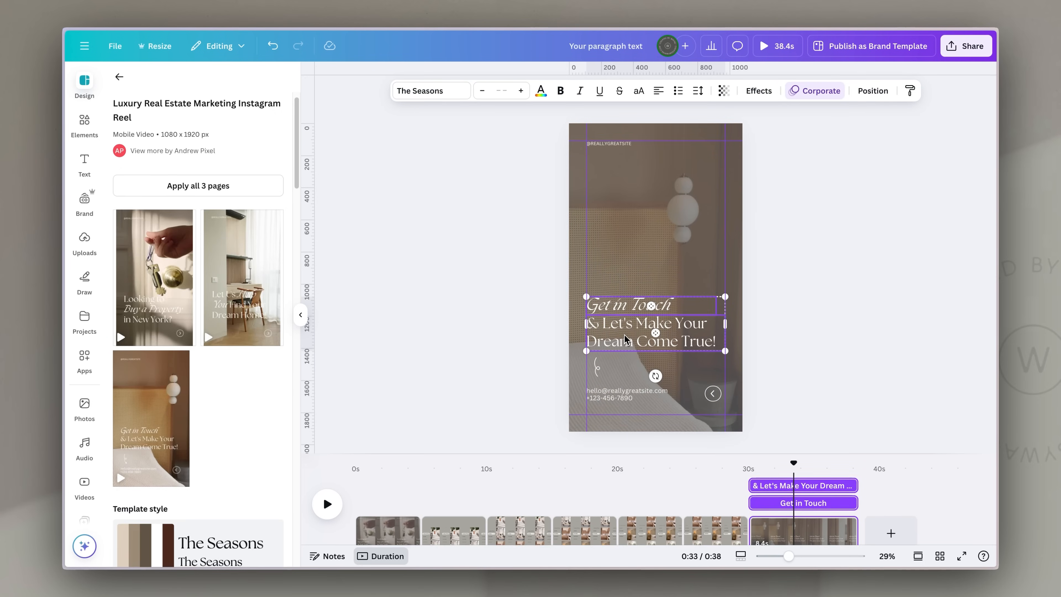
Replace the social handle on the opening and closing pages with the white circular brand logo, scaled down in the upper-left margin corner.
click(374, 530)
click(634, 162)
key(Delete)
click(87, 209)
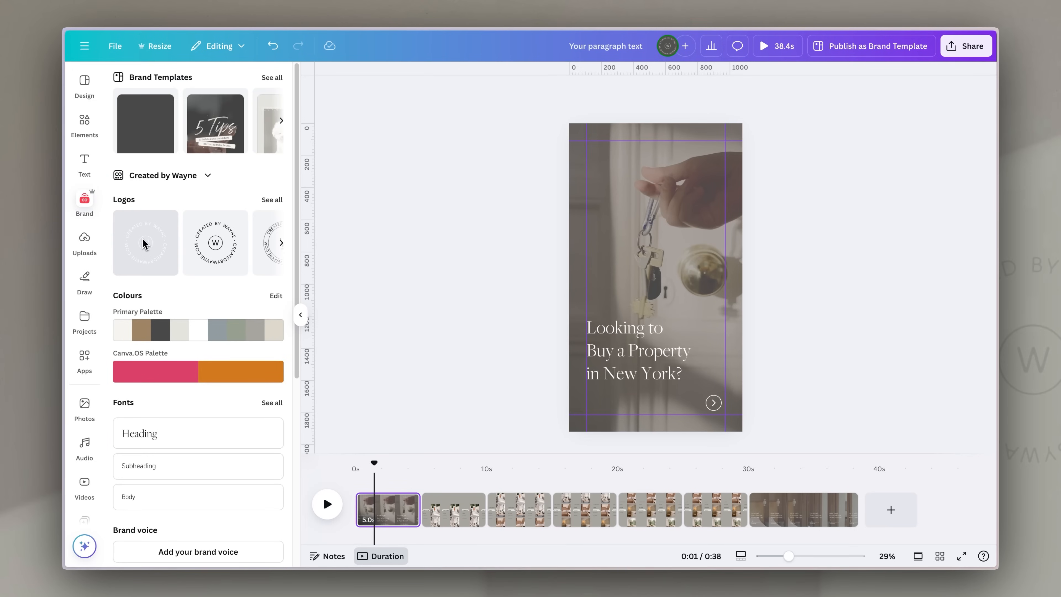
click(145, 250)
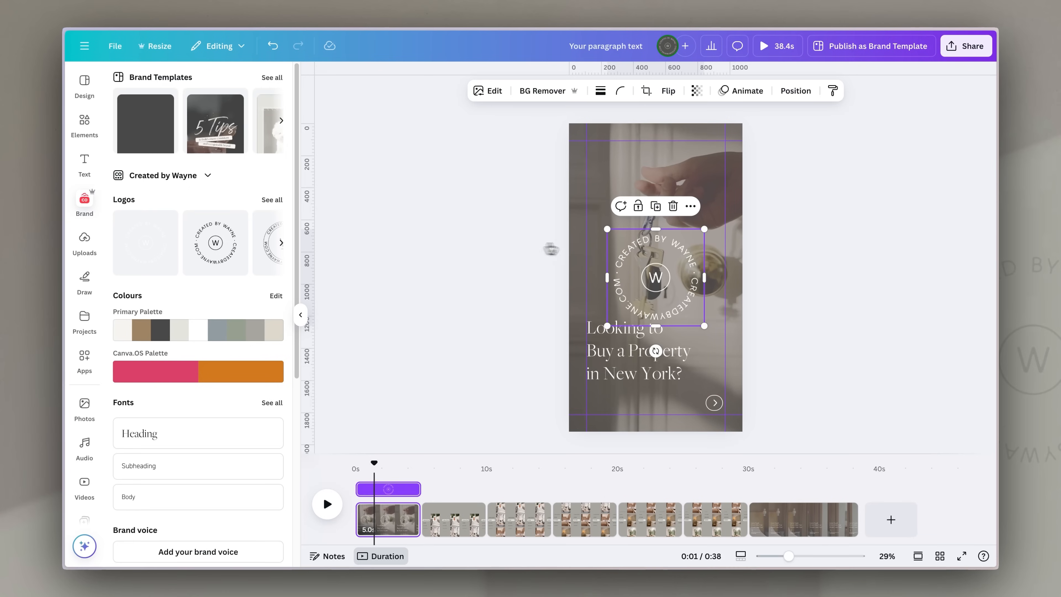
drag(708, 322, 622, 160)
click(807, 516)
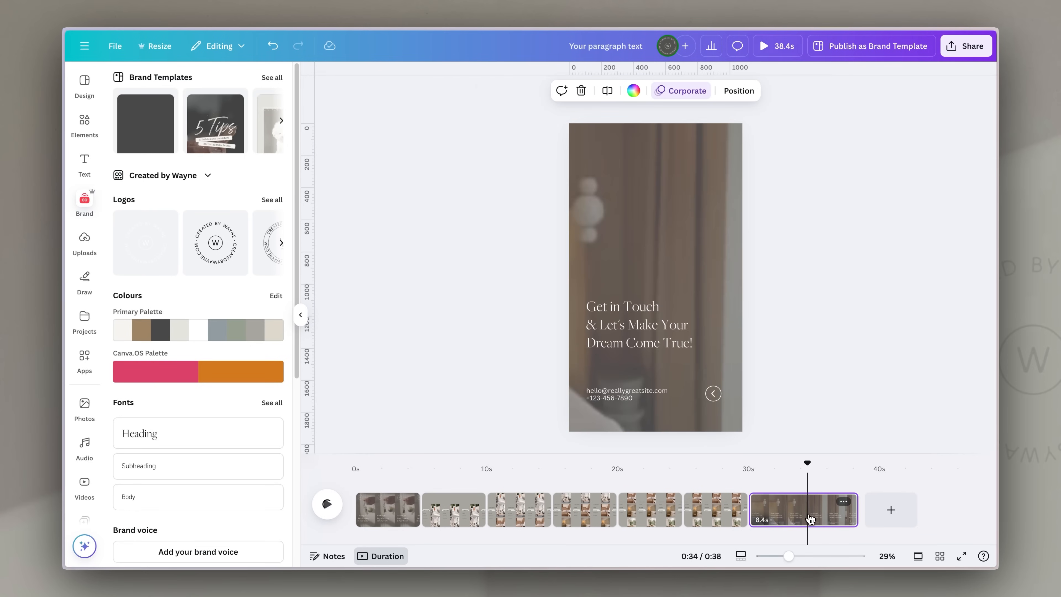
click(890, 194)
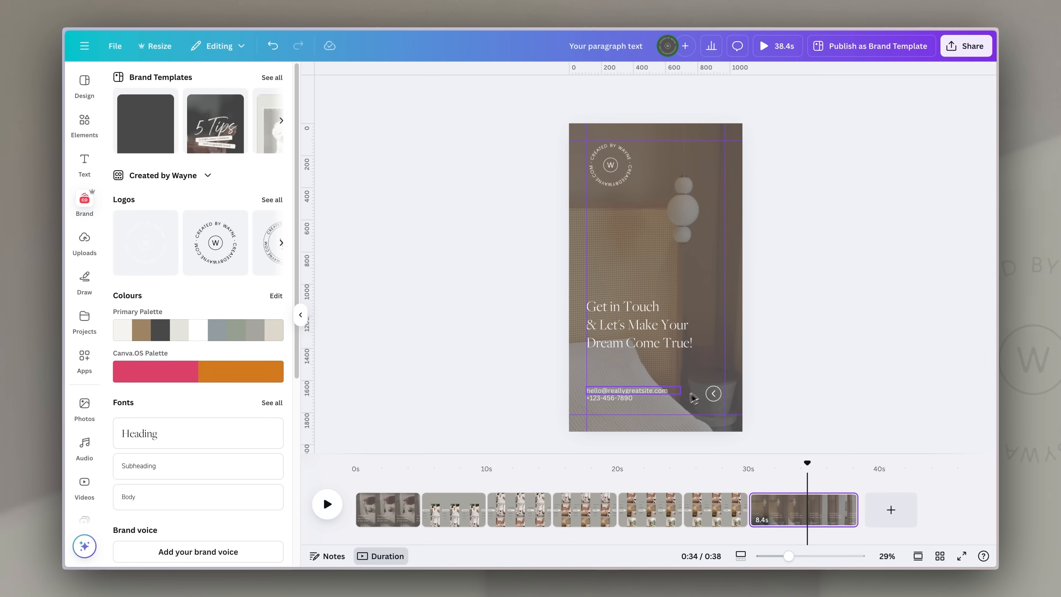
Move the e-mail line on the closing page slightly up, away from the phone number.
click(642, 394)
drag(642, 393, 642, 389)
click(780, 358)
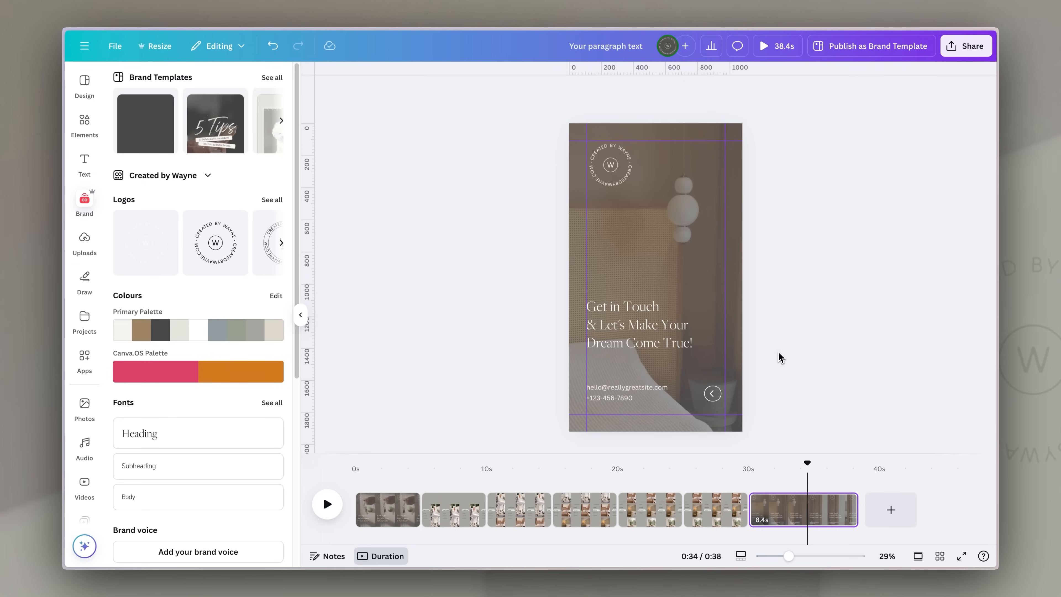
Play the video from the start and scrub through the pages to review the sequence without transitions.
drag(807, 463, 335, 476)
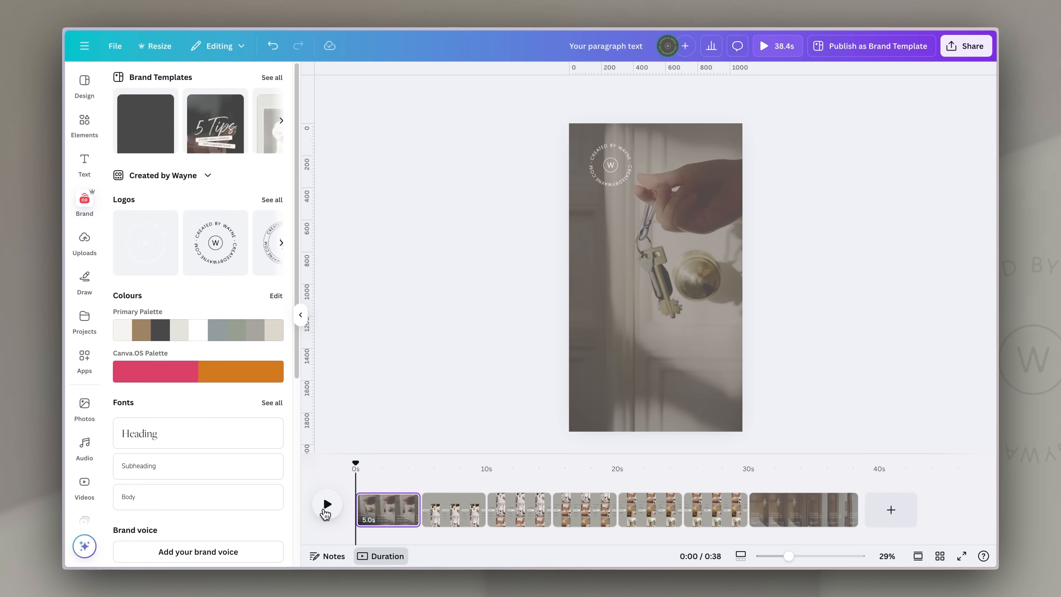
click(326, 504)
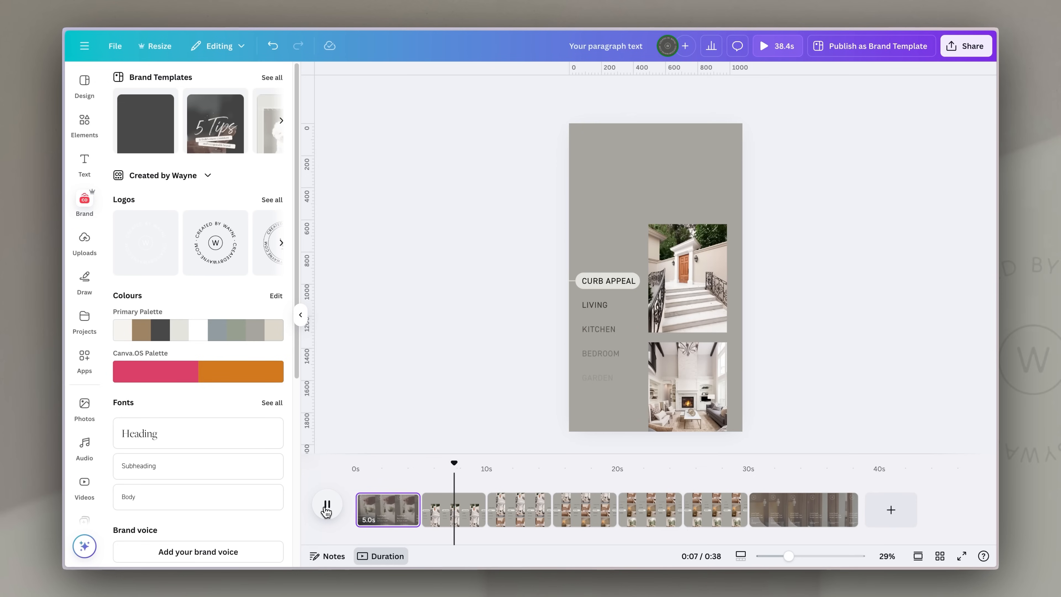
drag(501, 463, 629, 478)
drag(734, 483, 806, 480)
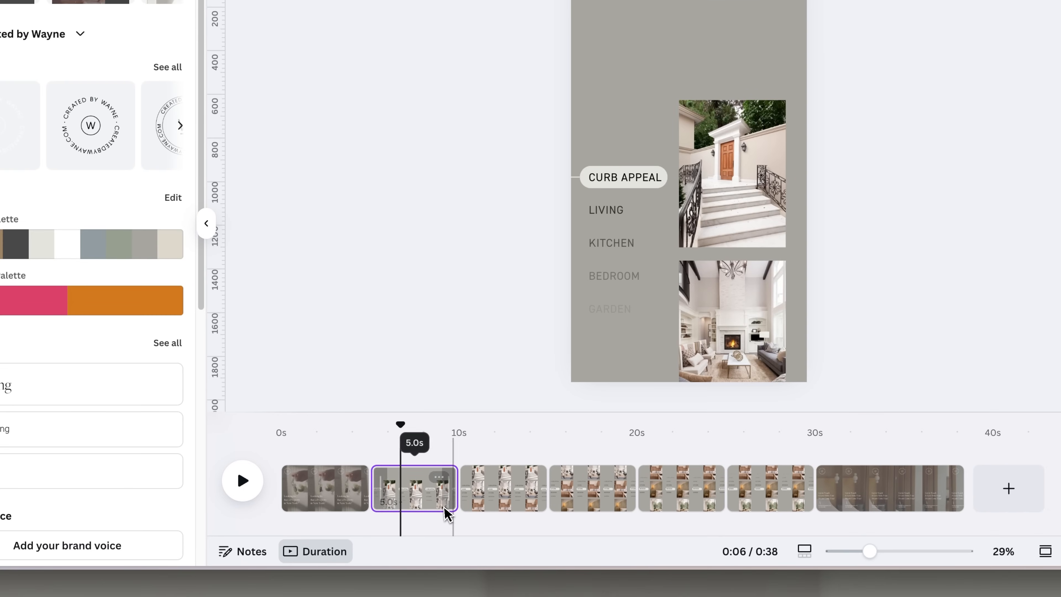
Add Match & Move transitions of 1.2 seconds between the consecutive room pages from CURB APPEAL to GARDEN.
click(458, 500)
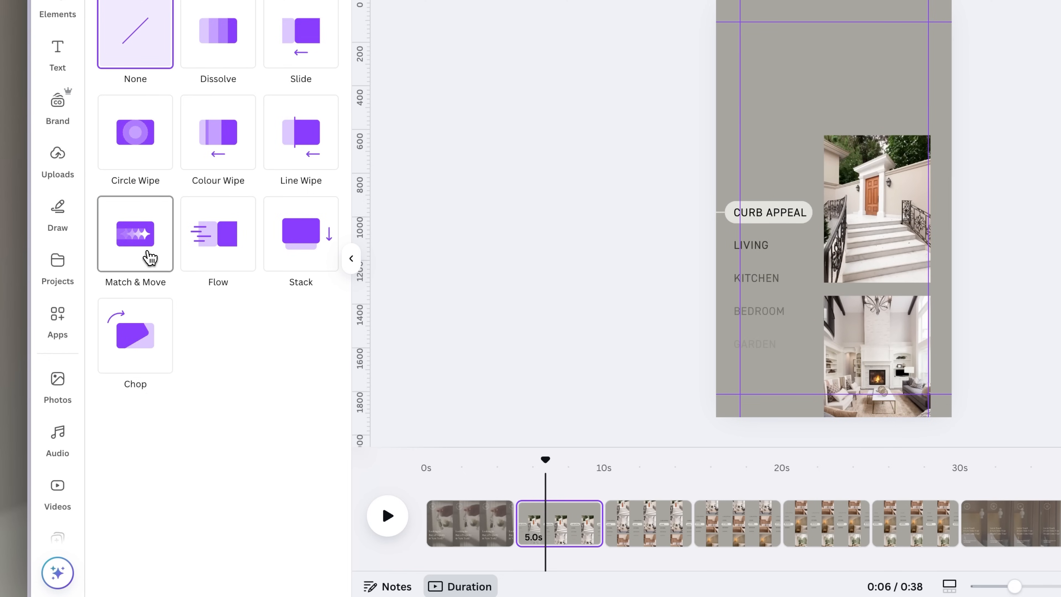
click(147, 242)
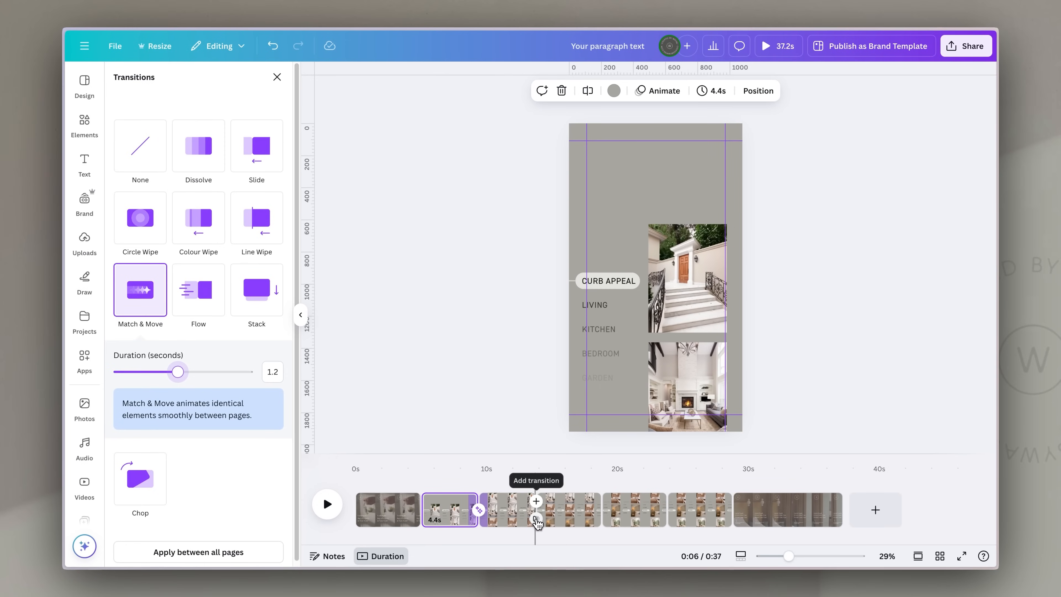
click(535, 520)
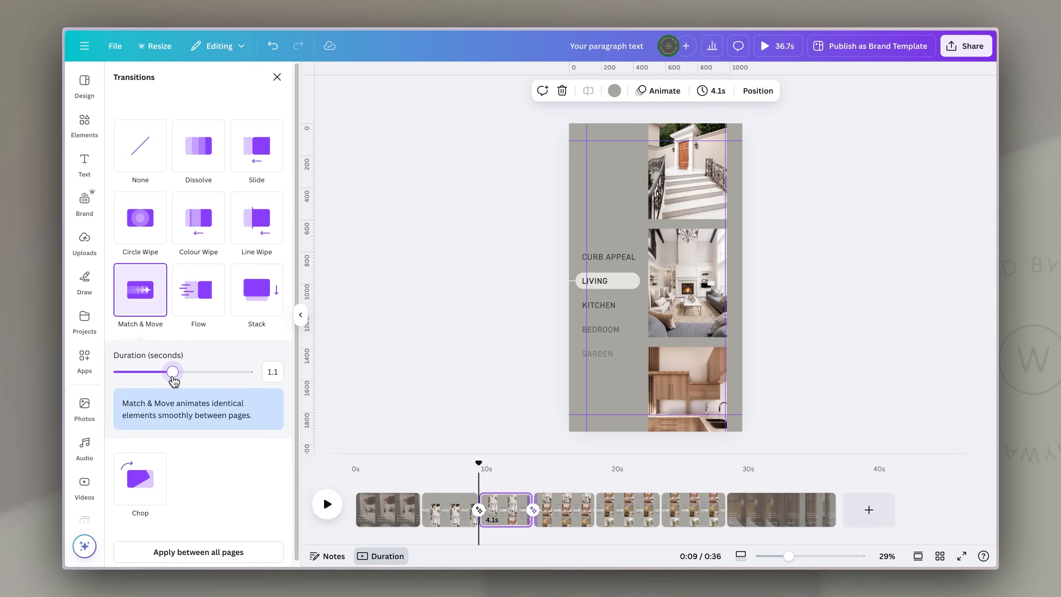
drag(171, 380, 146, 374)
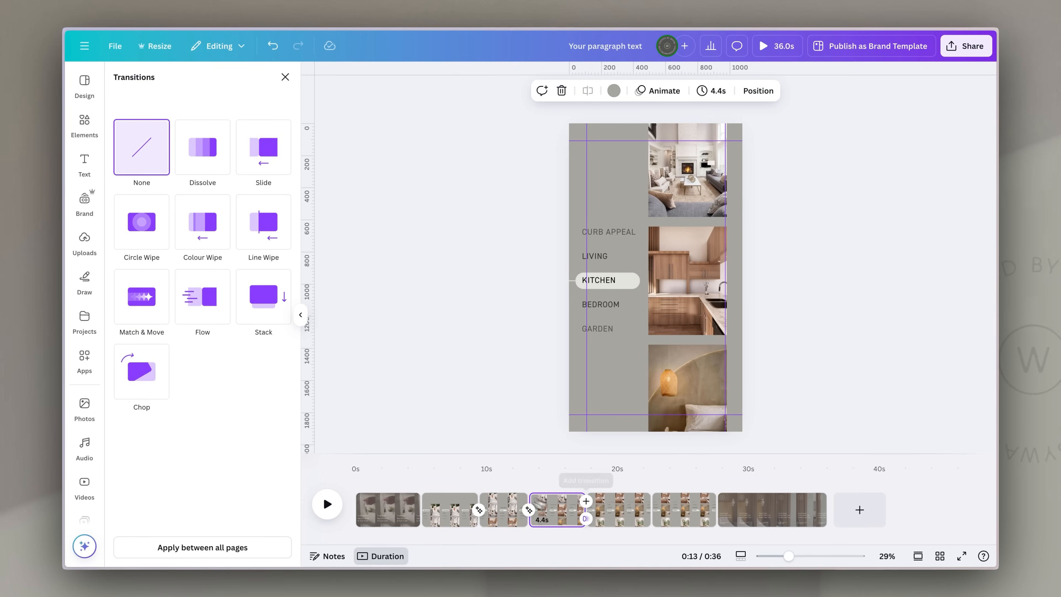
click(139, 290)
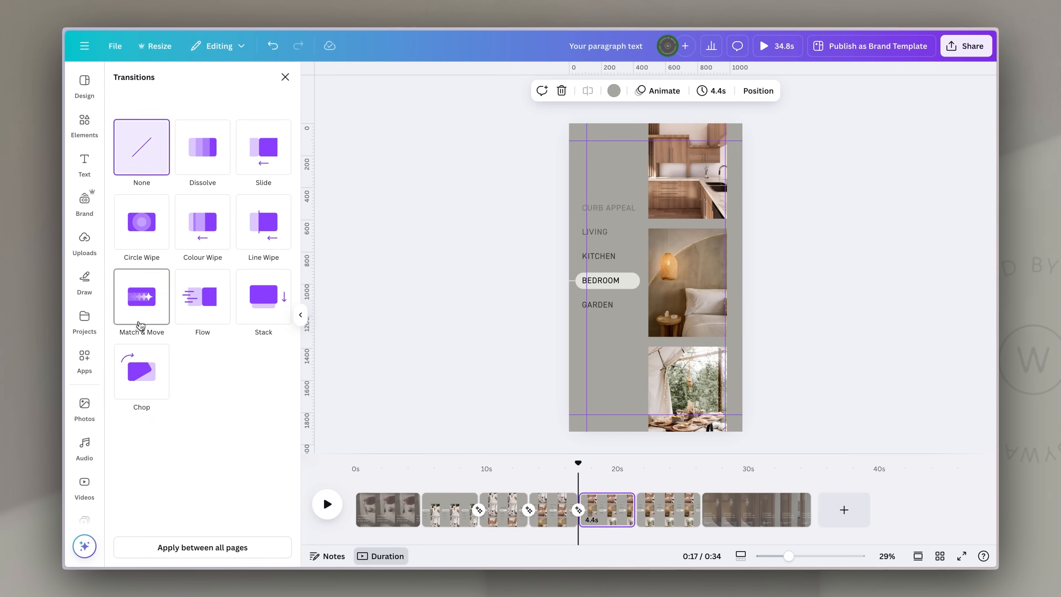
click(141, 293)
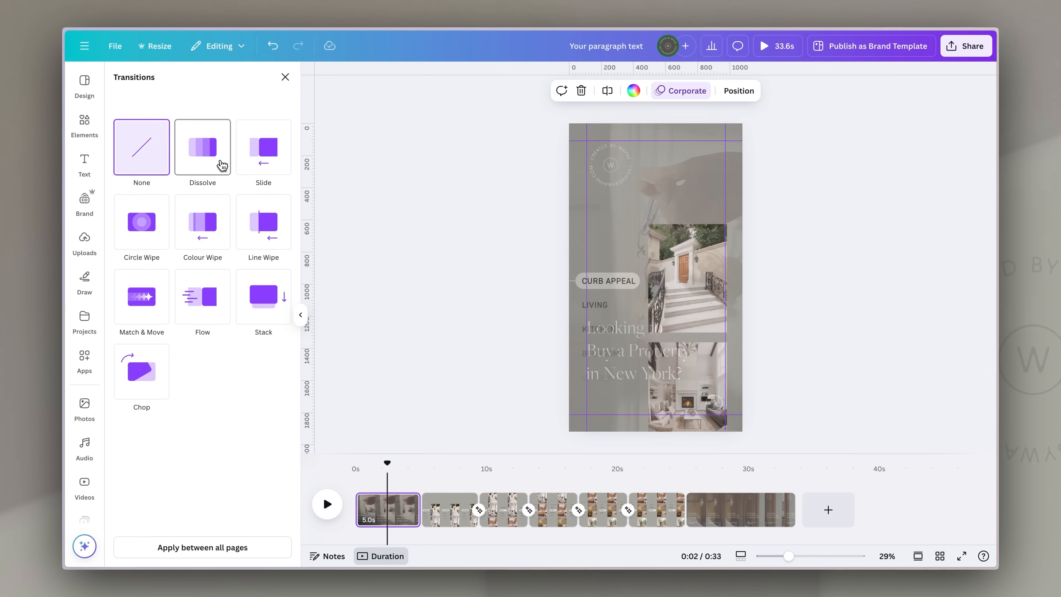
Add 0.5-second Dissolve transitions from the opening page to CURB APPEAL and from GARDEN to the closing page.
click(207, 159)
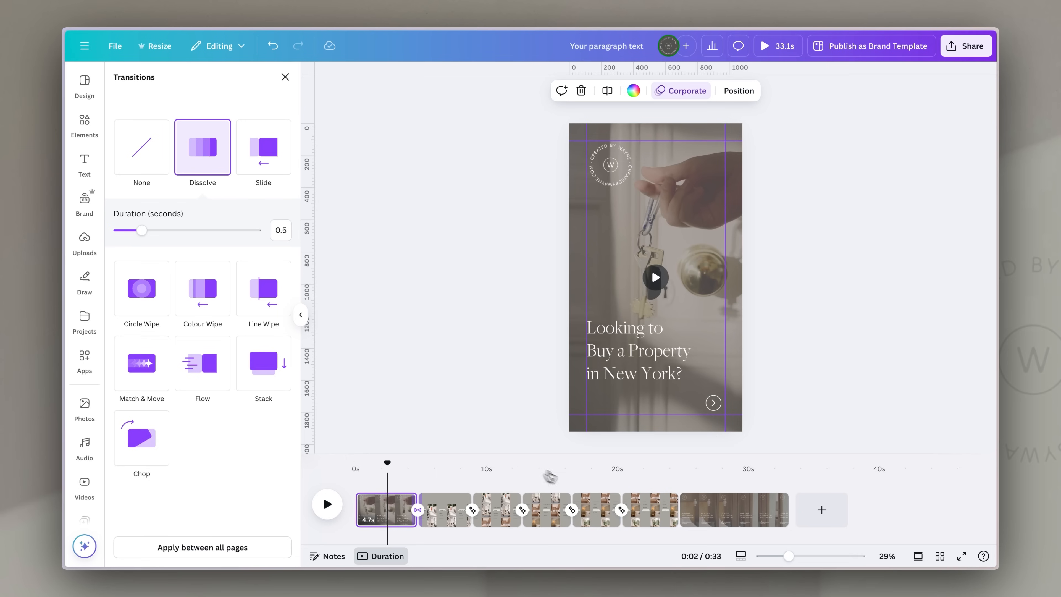
click(678, 519)
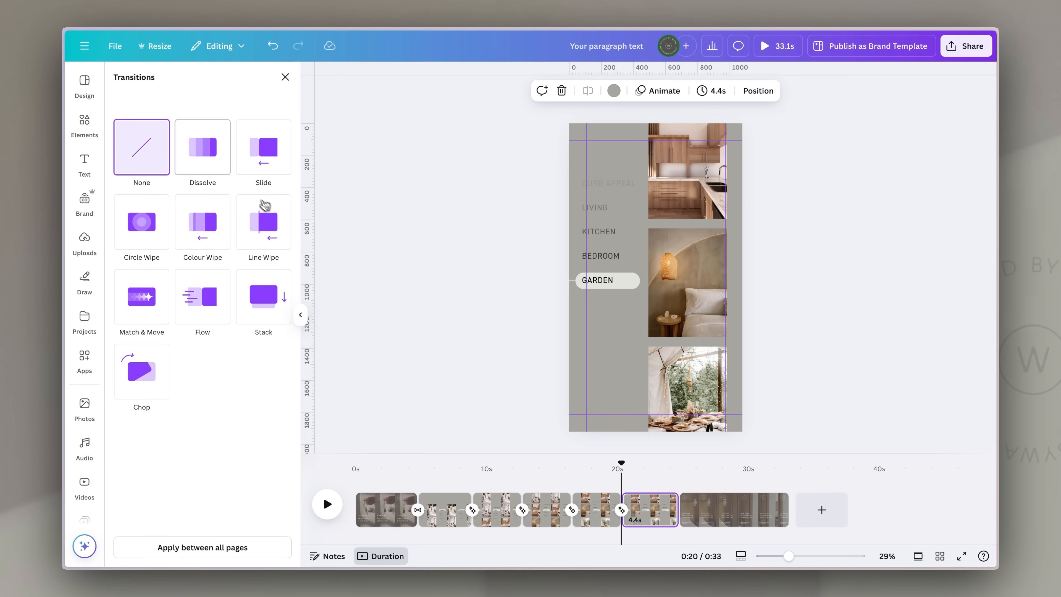
click(203, 147)
Play the video from near the end of the opening page to review the transitions, and return to the opening page.
drag(624, 471, 412, 472)
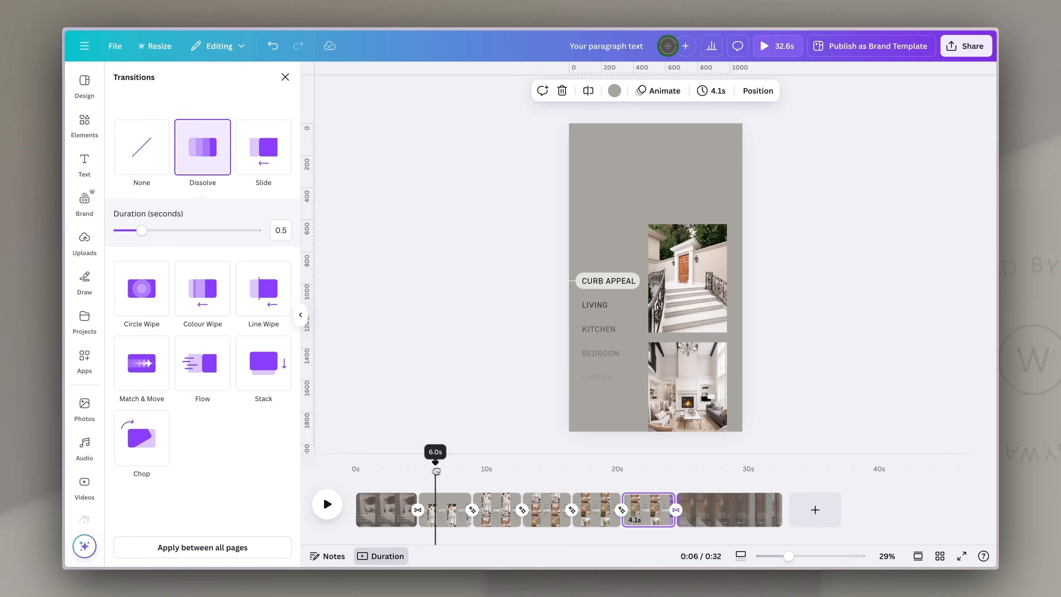
key(space)
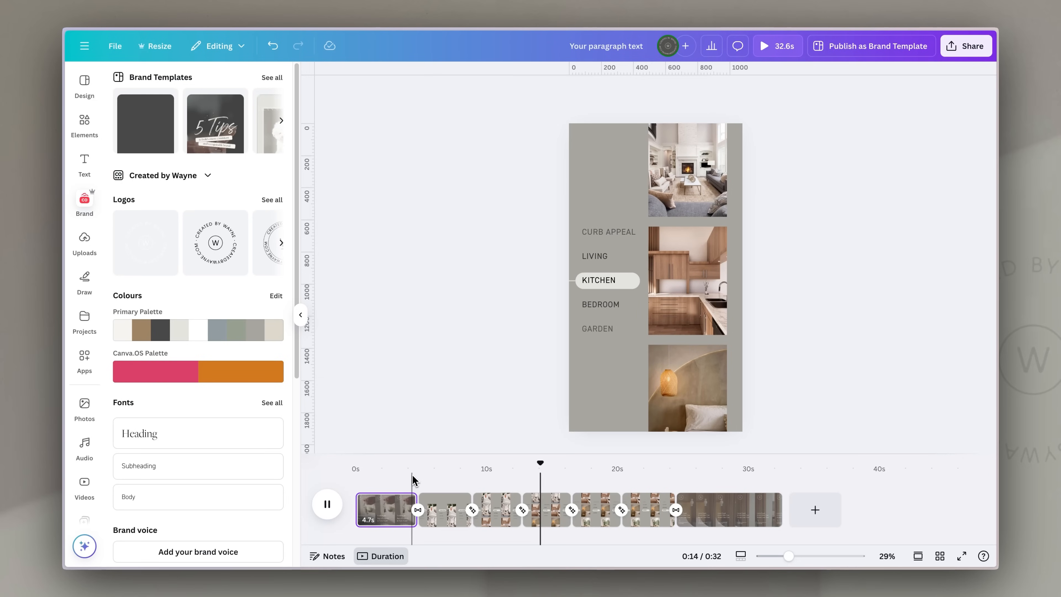
click(386, 512)
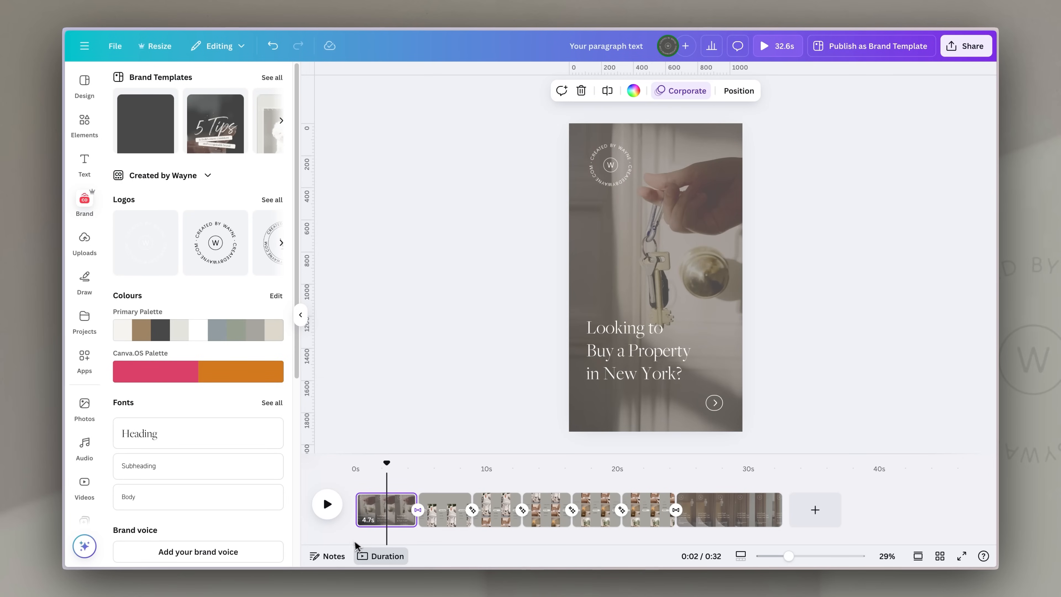
Shorten the opening page to about 3.1 seconds and the closing page to about 3.7 seconds.
click(383, 517)
click(398, 388)
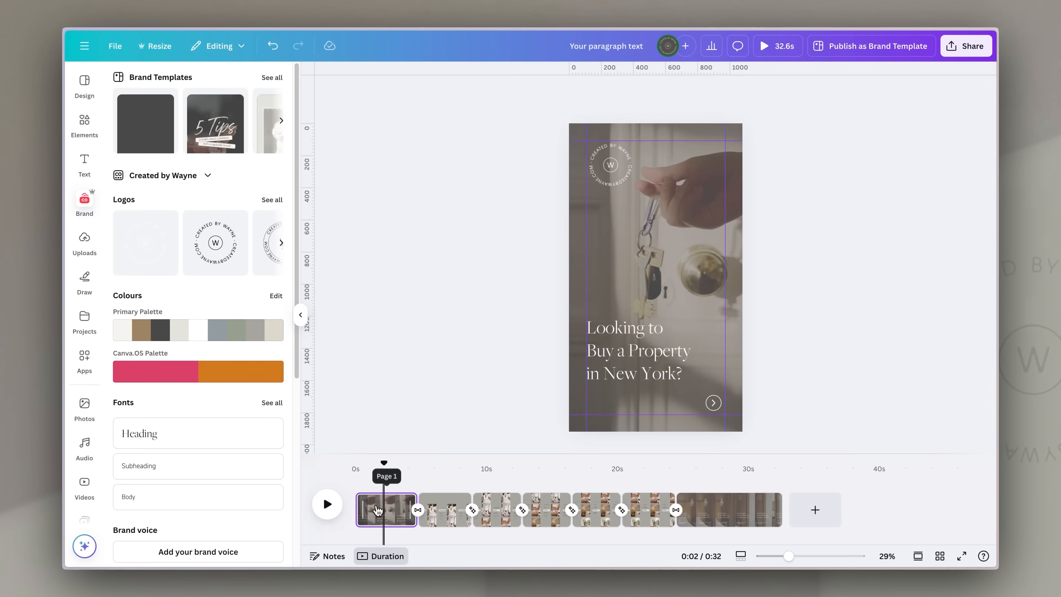
click(386, 511)
click(431, 251)
click(300, 315)
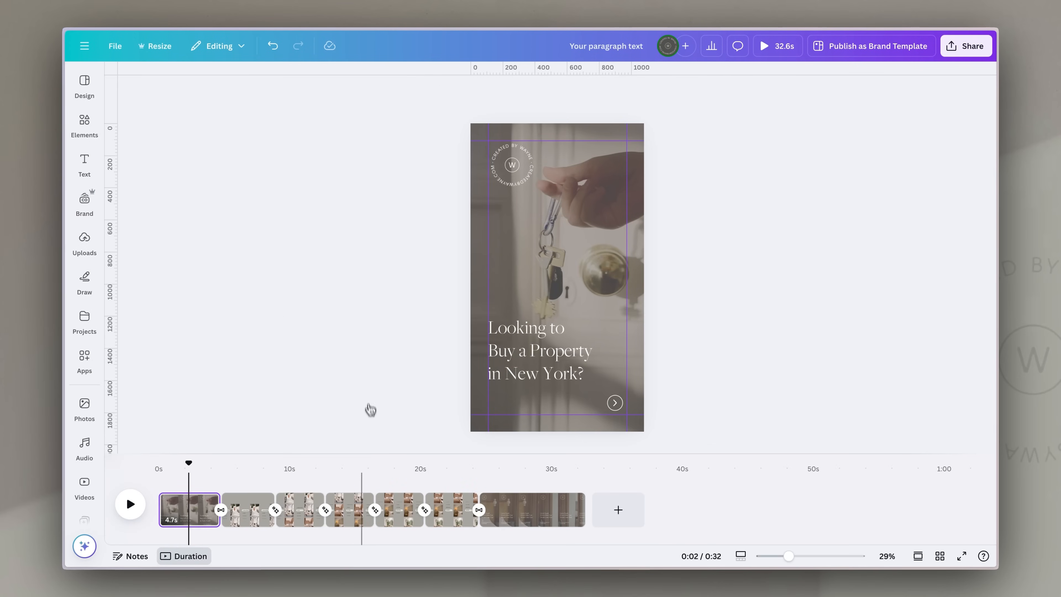
click(190, 517)
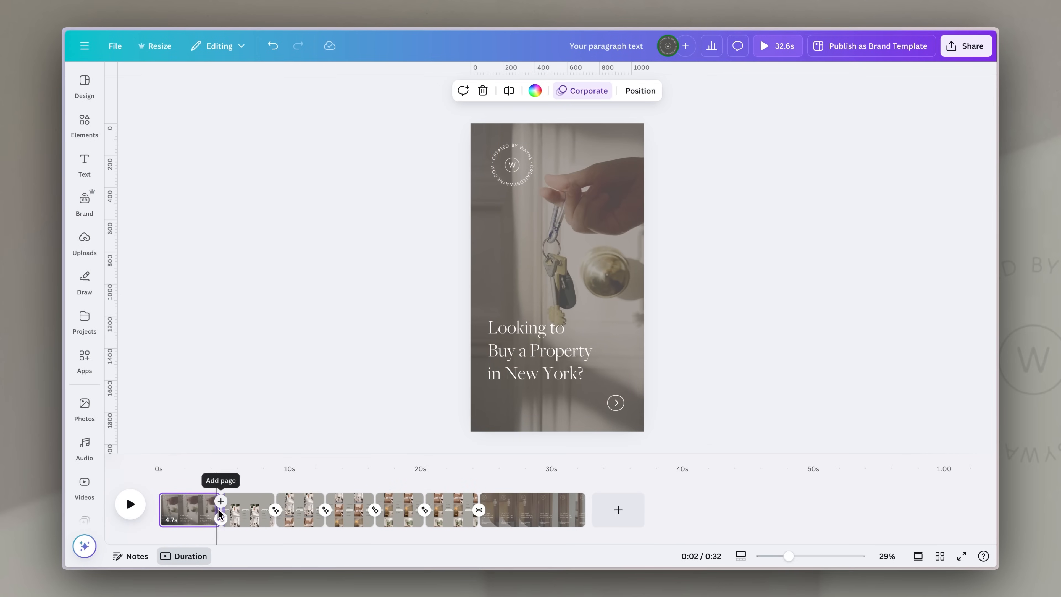
drag(215, 506, 196, 499)
click(507, 509)
drag(563, 499, 503, 495)
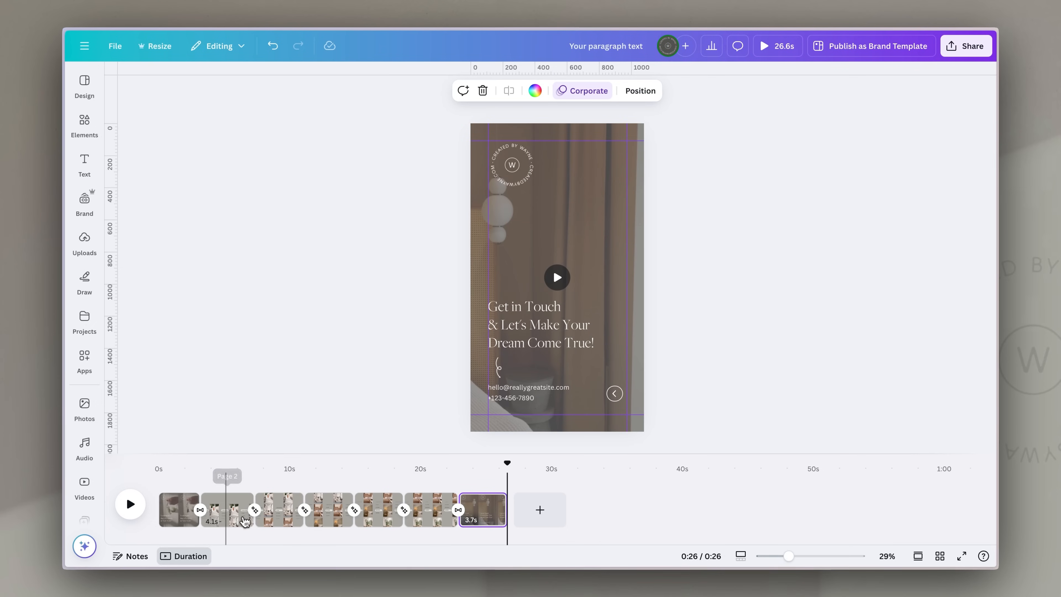
Set the duration of all five room pages, from CURB APPEAL to GARDEN, to 3.7 seconds.
click(229, 512)
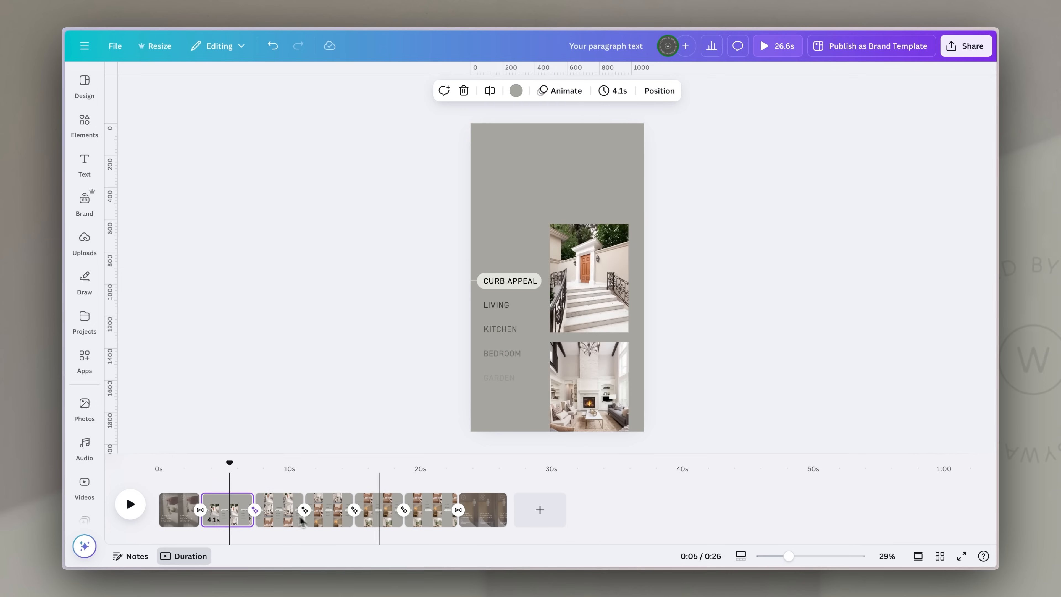
shift+click(430, 517)
click(609, 92)
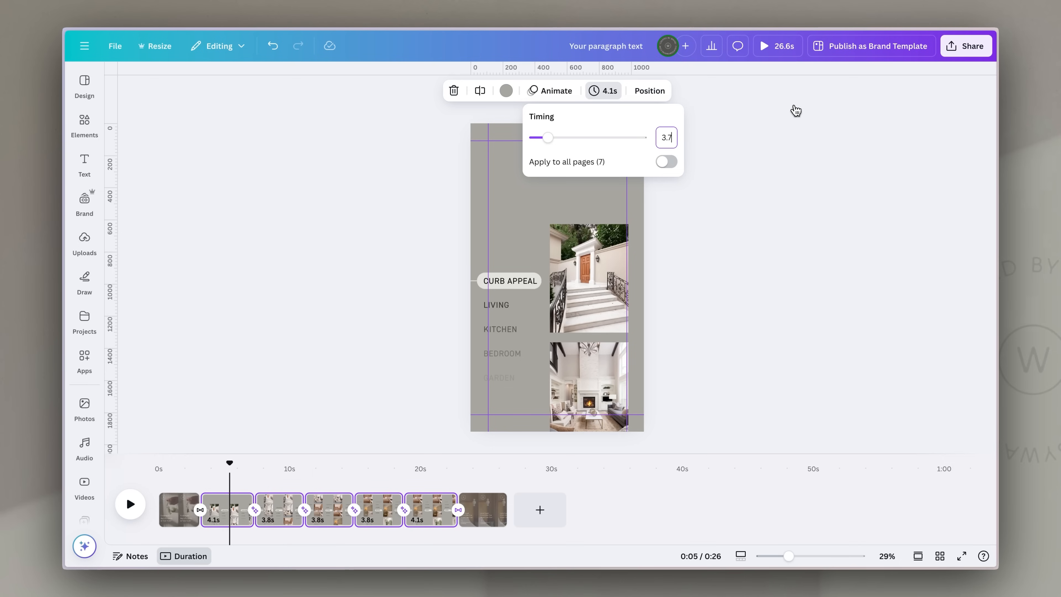
text(3.7)
key(Return)
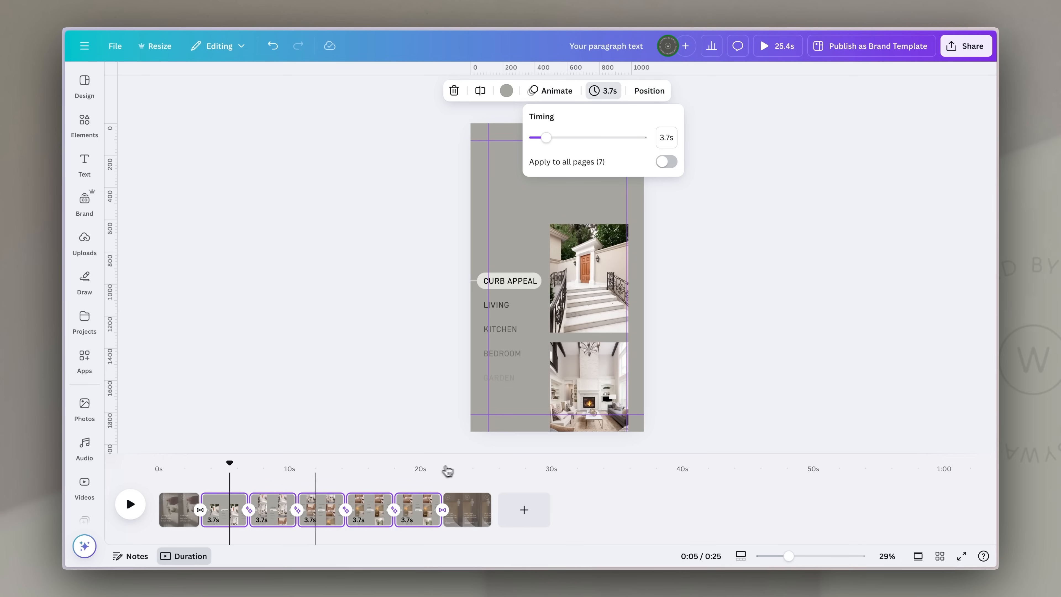
Play the video from the start through the room pages to review the pacing.
drag(229, 461, 155, 464)
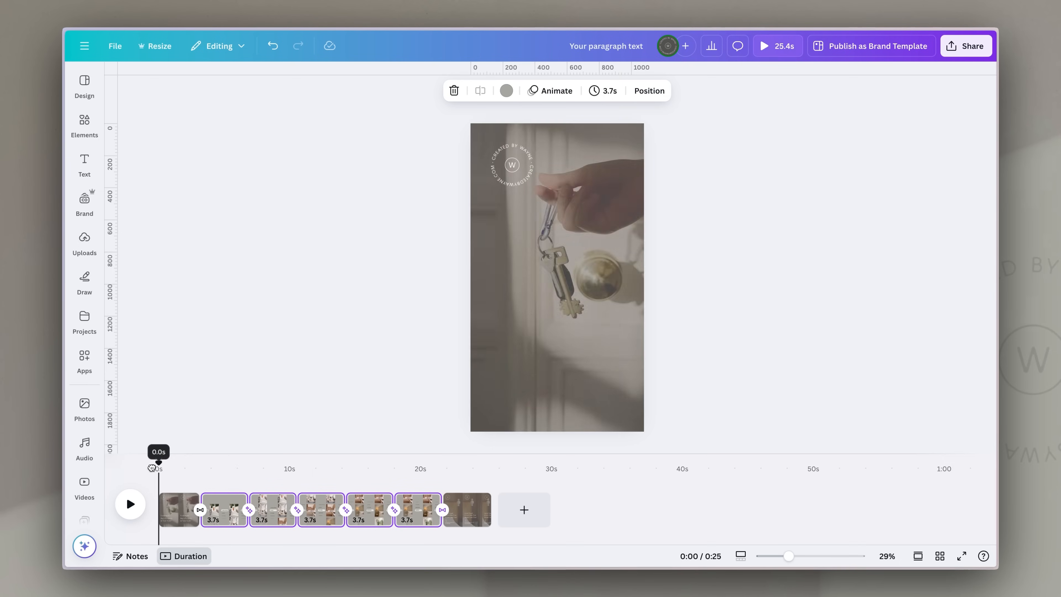
key(space)
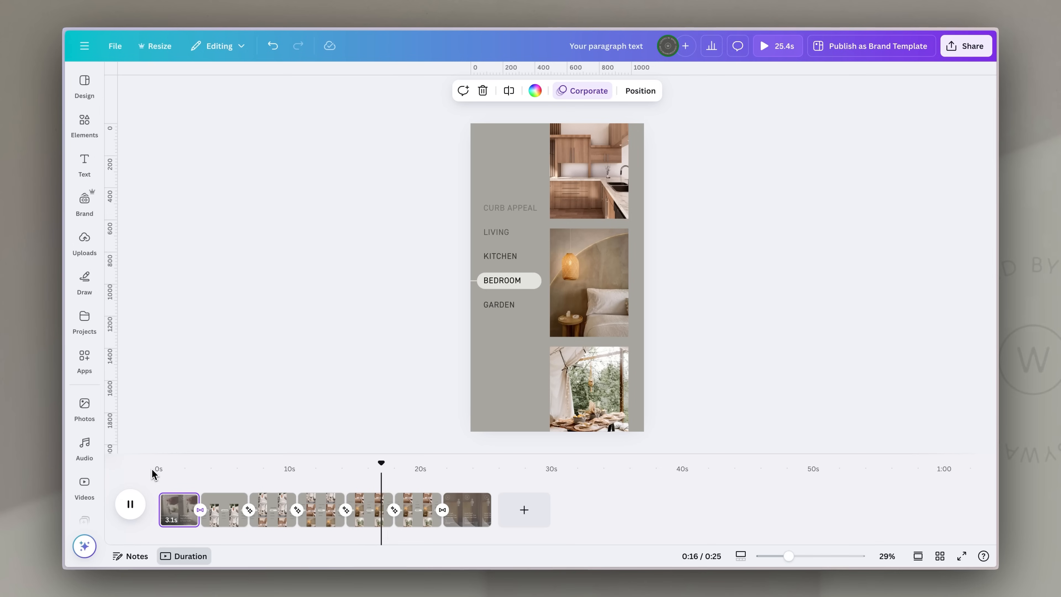
key(space)
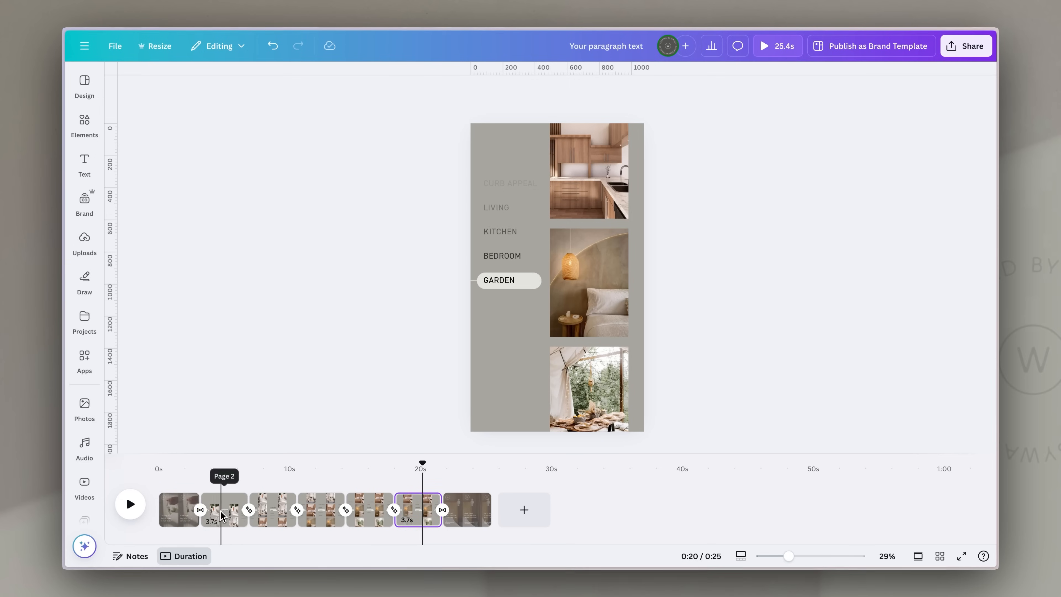
Apply the Rise animation to the photo column on the CURB APPEAL page.
click(228, 514)
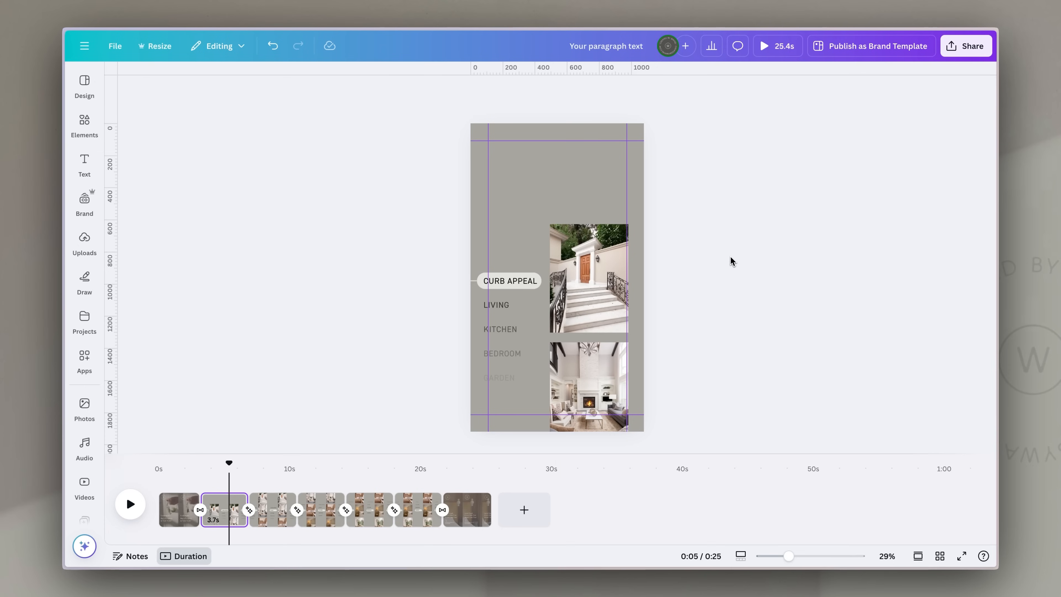
click(613, 250)
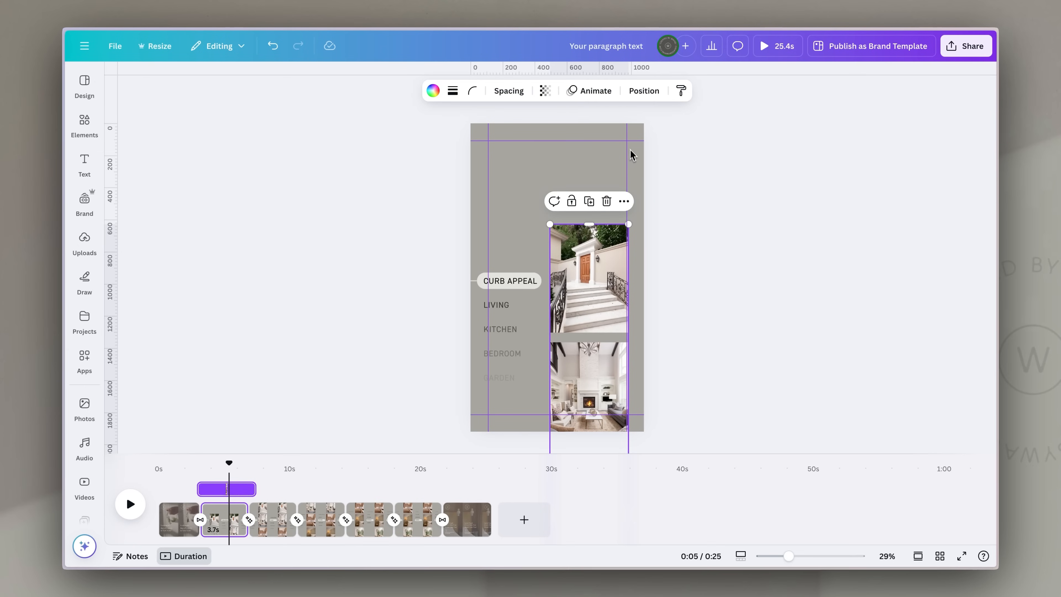
click(602, 92)
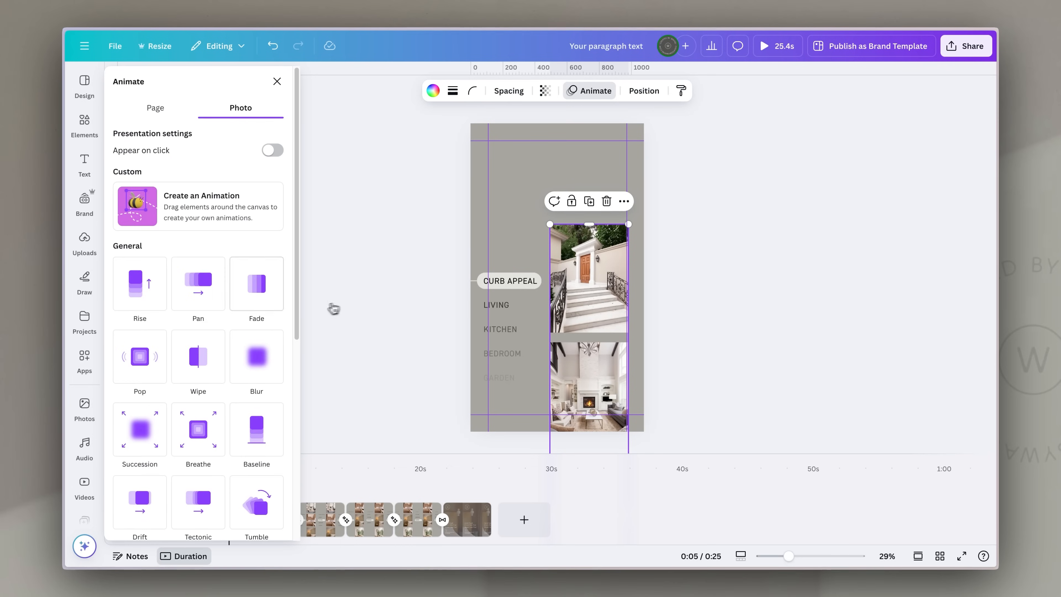
click(152, 303)
click(347, 429)
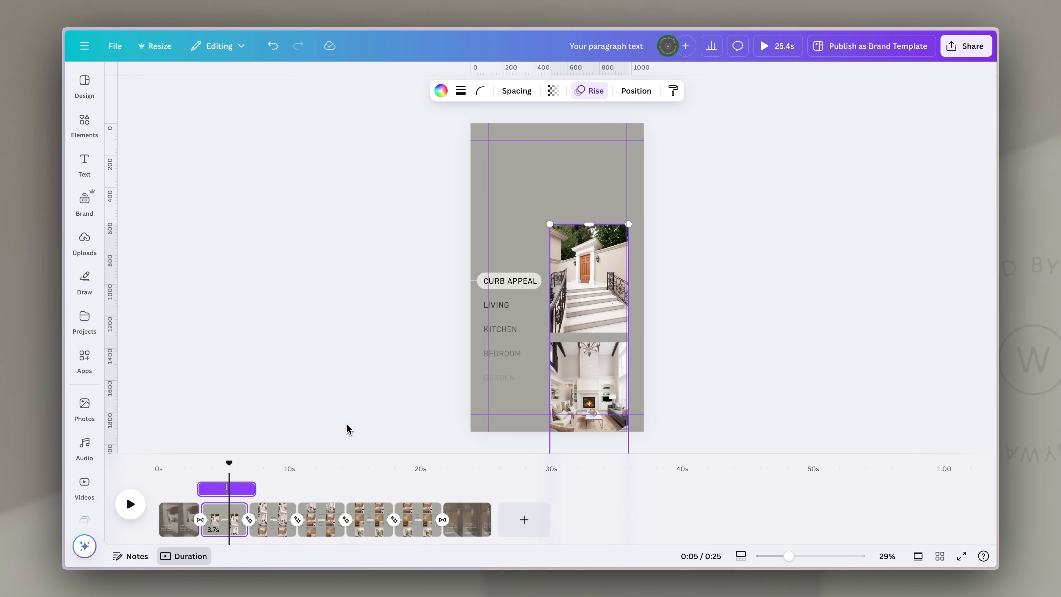
Delay the start of the CURB APPEAL photo column slightly and play from the end of the opening page to check it.
drag(203, 487, 187, 465)
key(space)
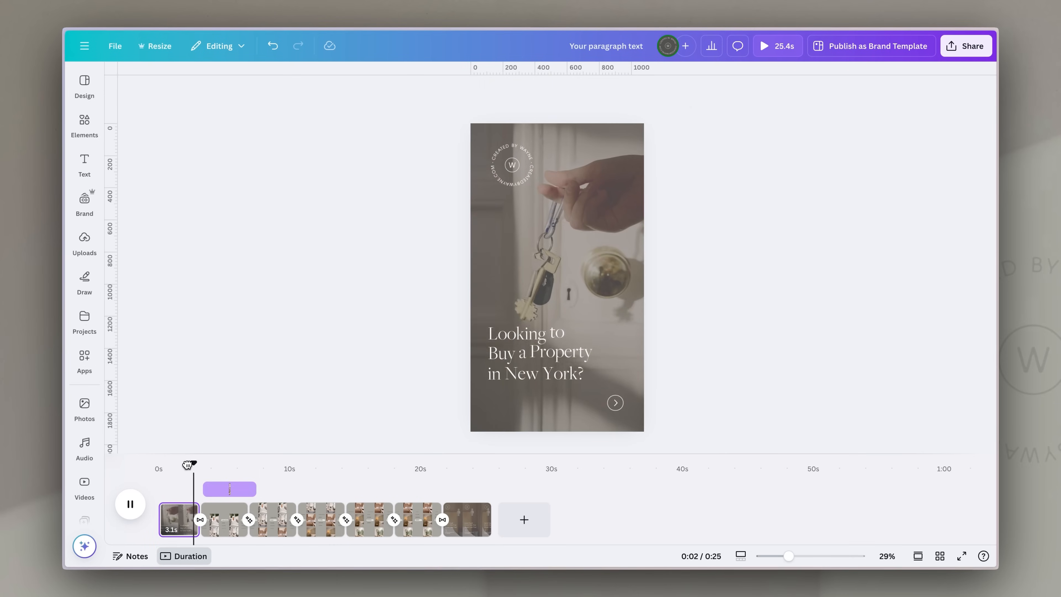
key(space)
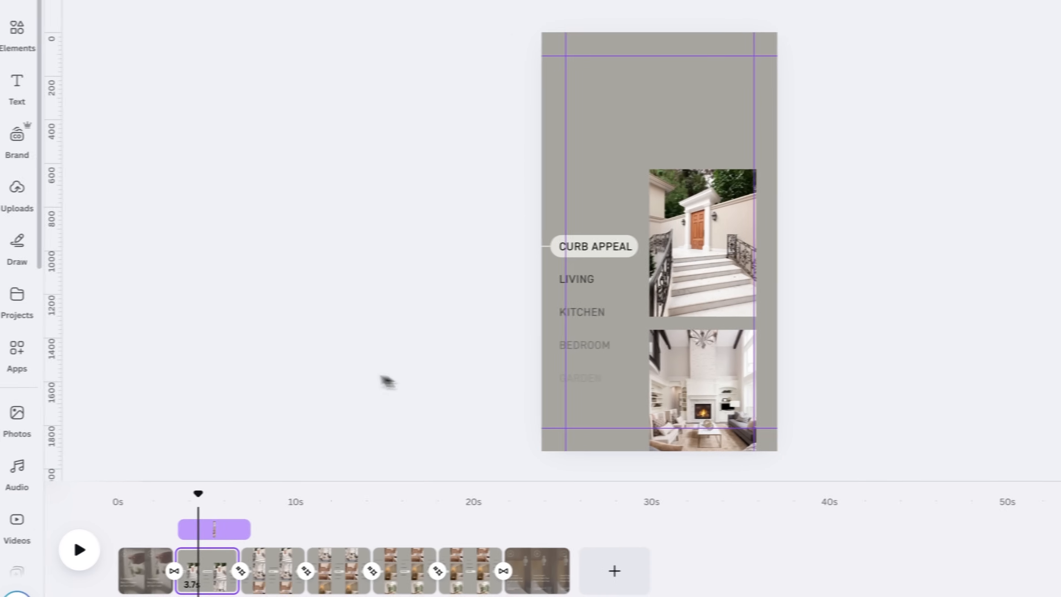
Search the audio library for "click".
click(17, 292)
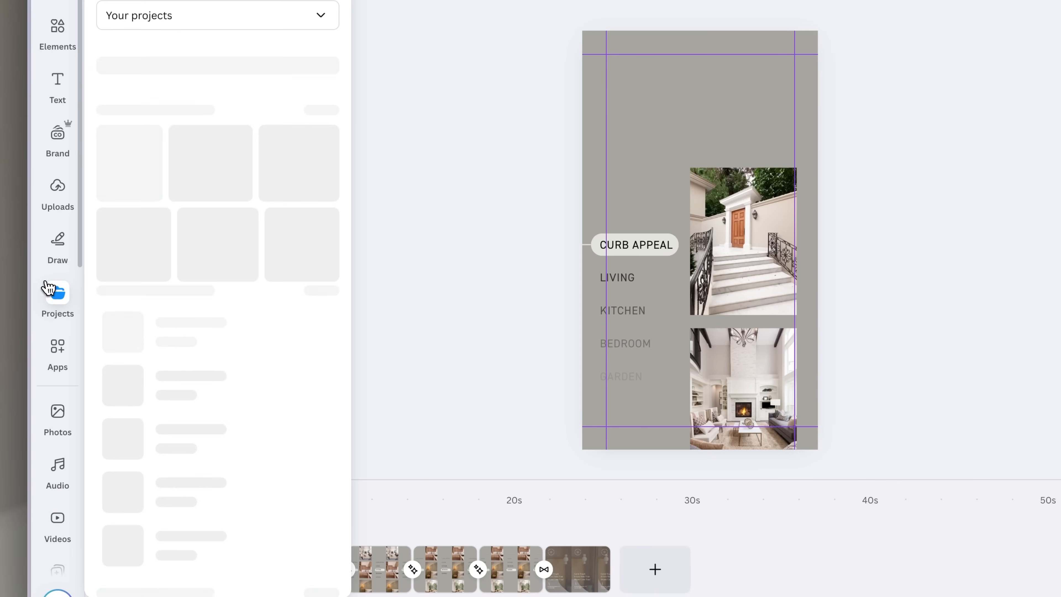
click(59, 426)
click(58, 475)
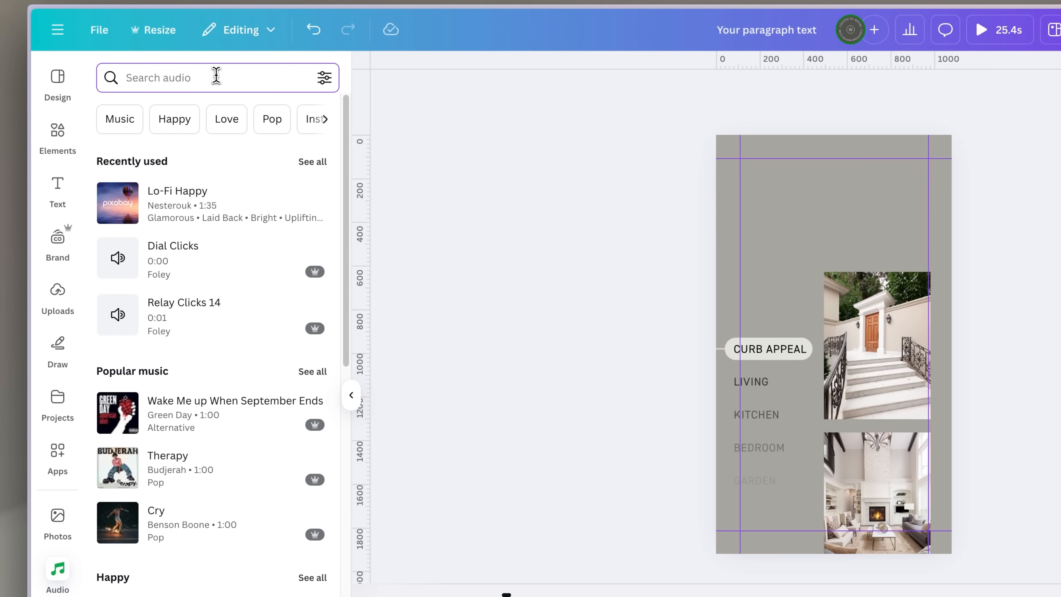
text(click)
key(Return)
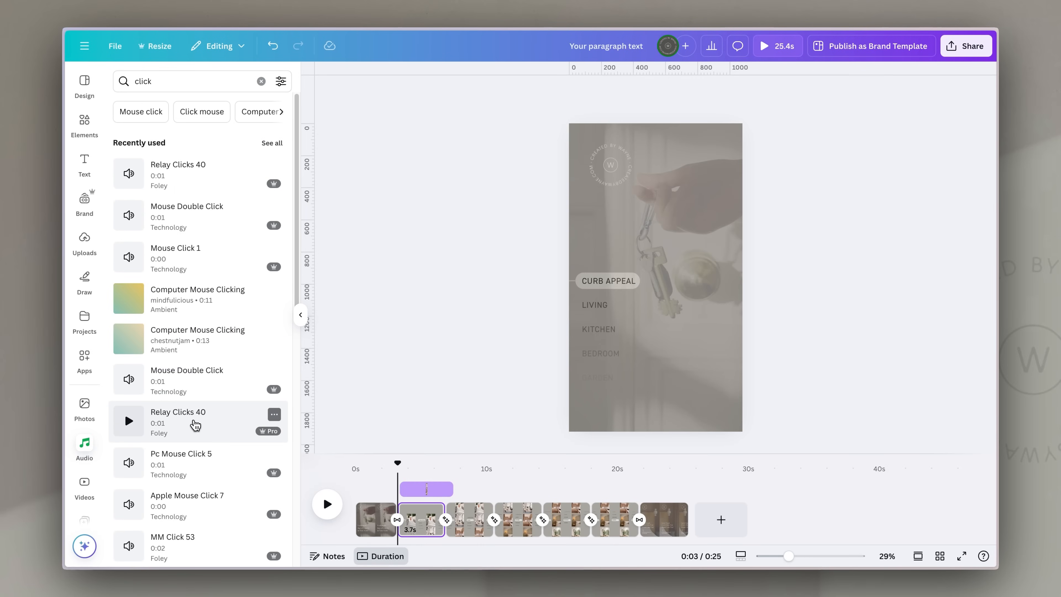
Place the Relay Clicks 40 sound at each of the six page transitions, from the opening page through to the closing page.
drag(177, 422, 397, 539)
drag(176, 431, 443, 522)
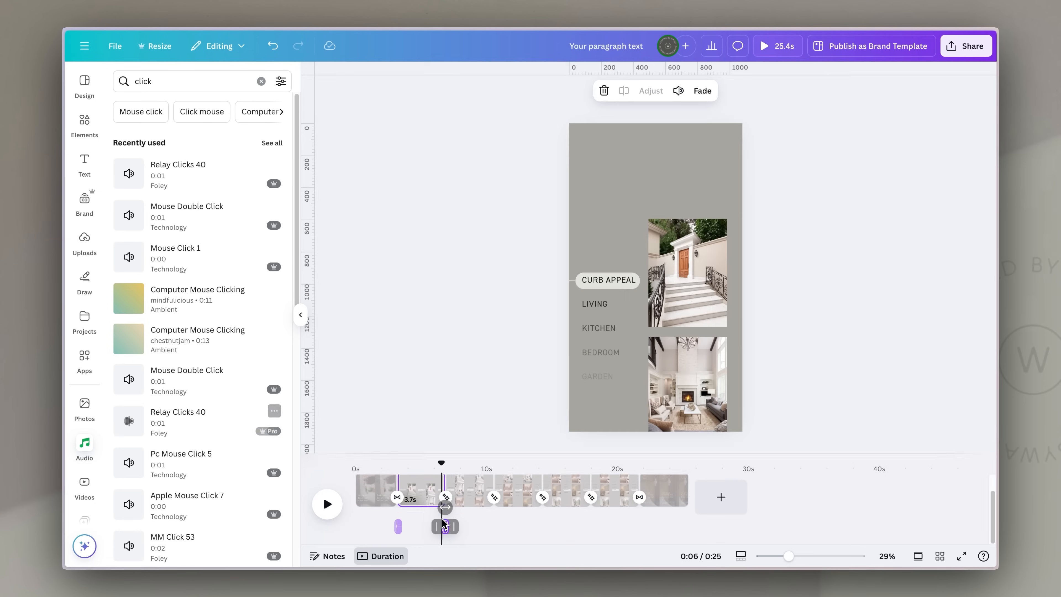
drag(240, 413, 490, 524)
drag(224, 432, 539, 522)
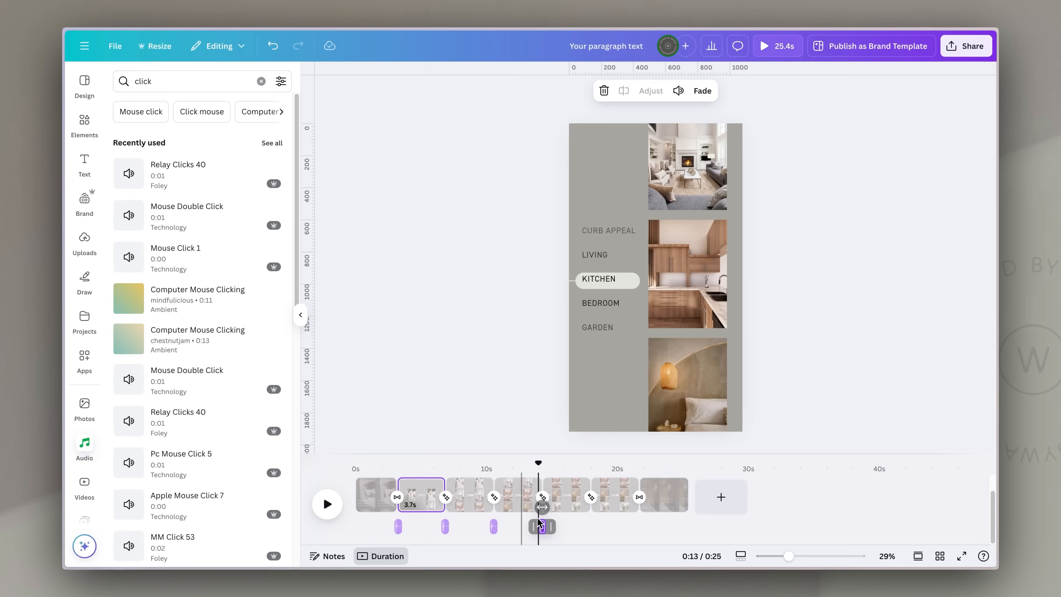
drag(183, 430, 639, 526)
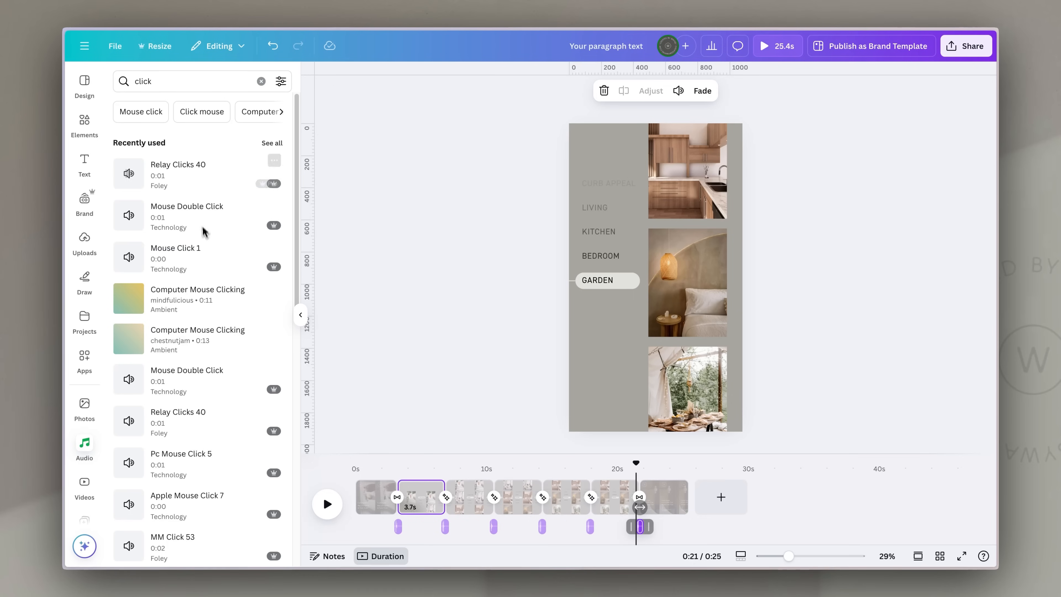
Clear the audio search to browse music tracks and return the playhead to the start of the video.
click(261, 82)
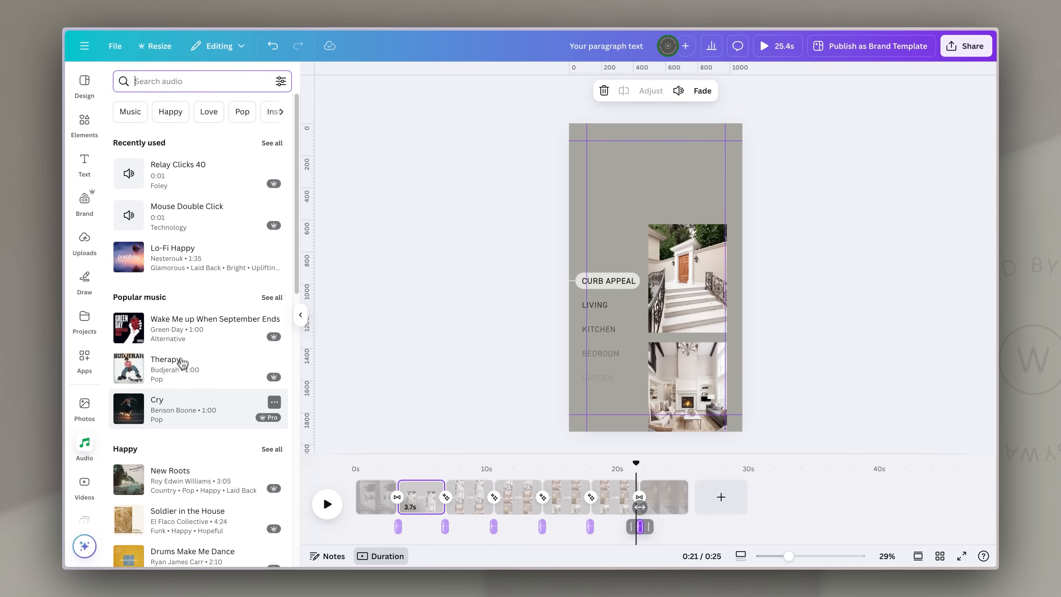
scroll(188, 443, down, 1)
drag(636, 465, 355, 463)
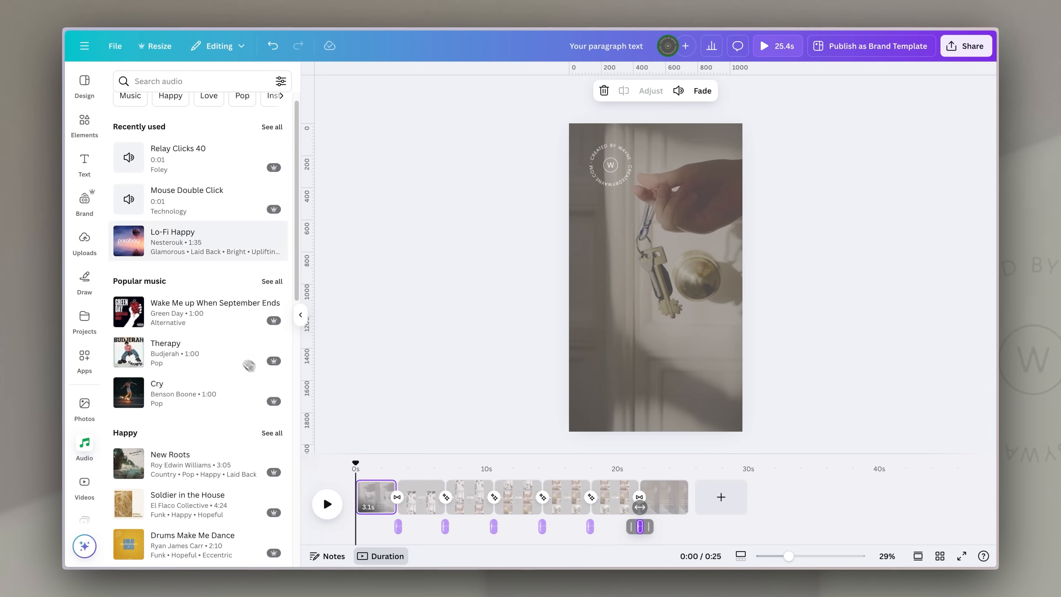